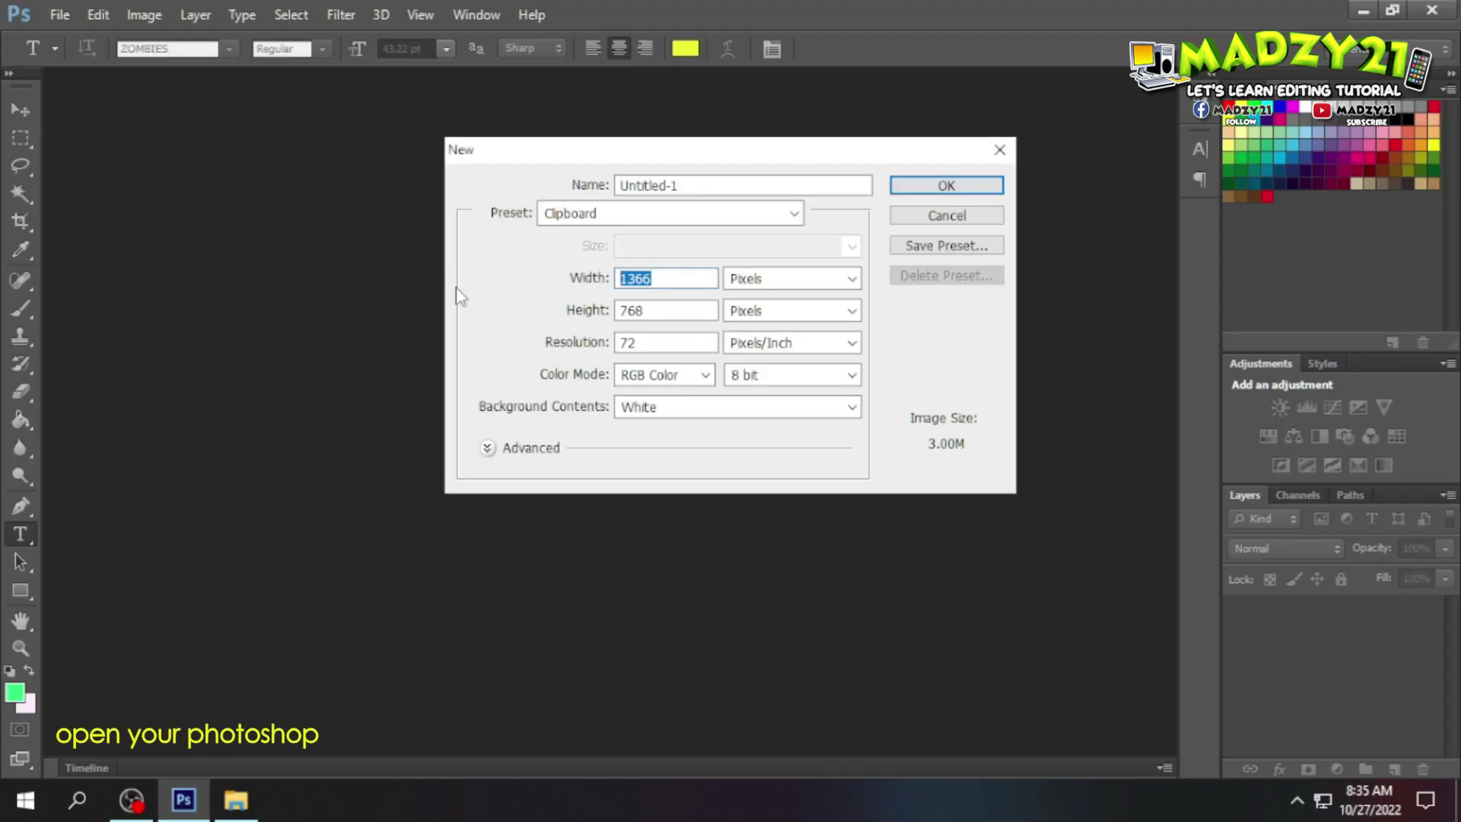
Step: Create a new white document 2450 pixels wide and 1500 pixels high
type("2450")
key("Tab")
type("1500")
left_click(946, 185)
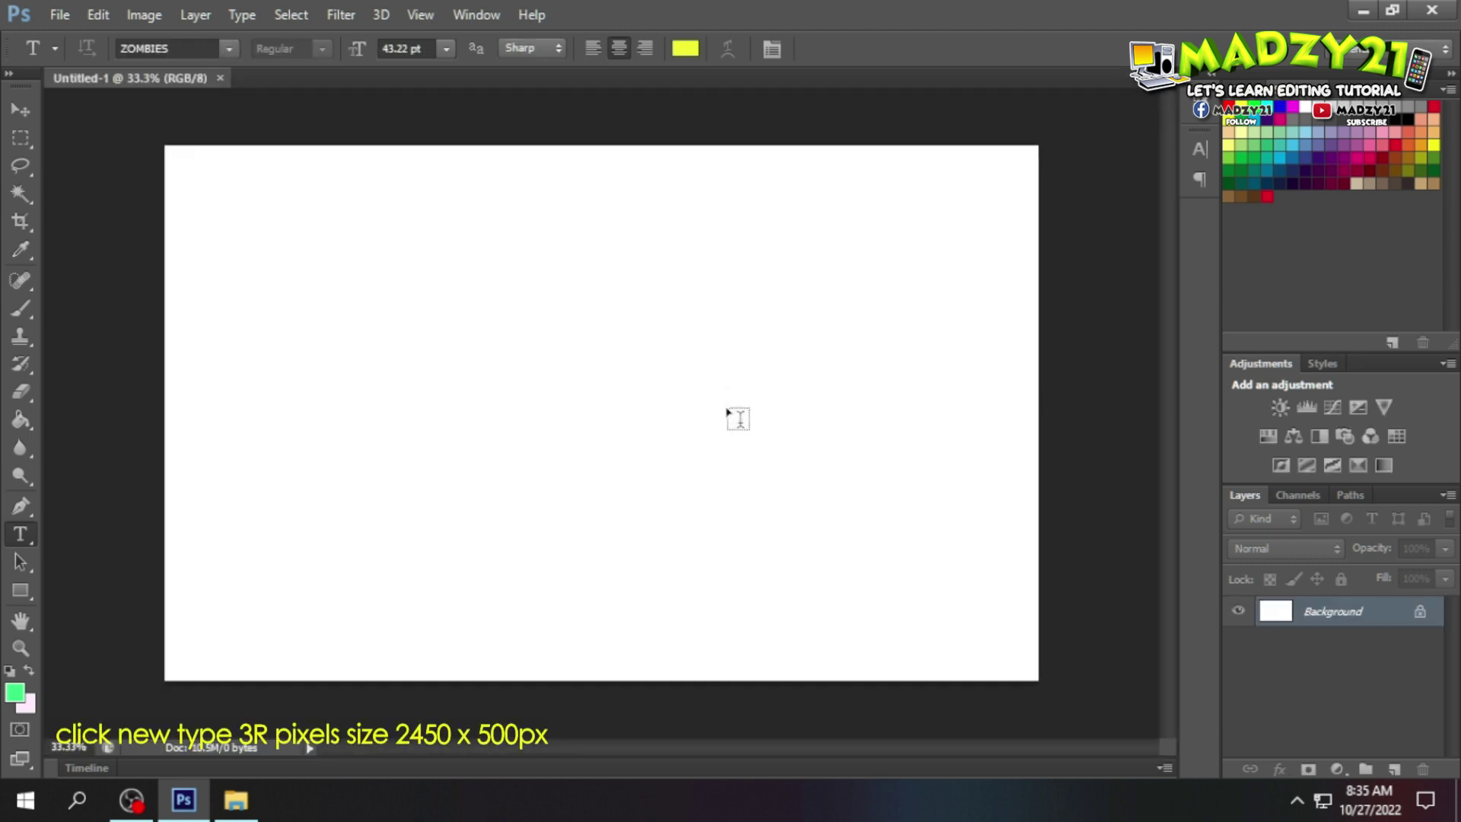
Step: Place the "blue" image from the file folder as the background and enlarge it to cover the canvas
left_click(236, 800)
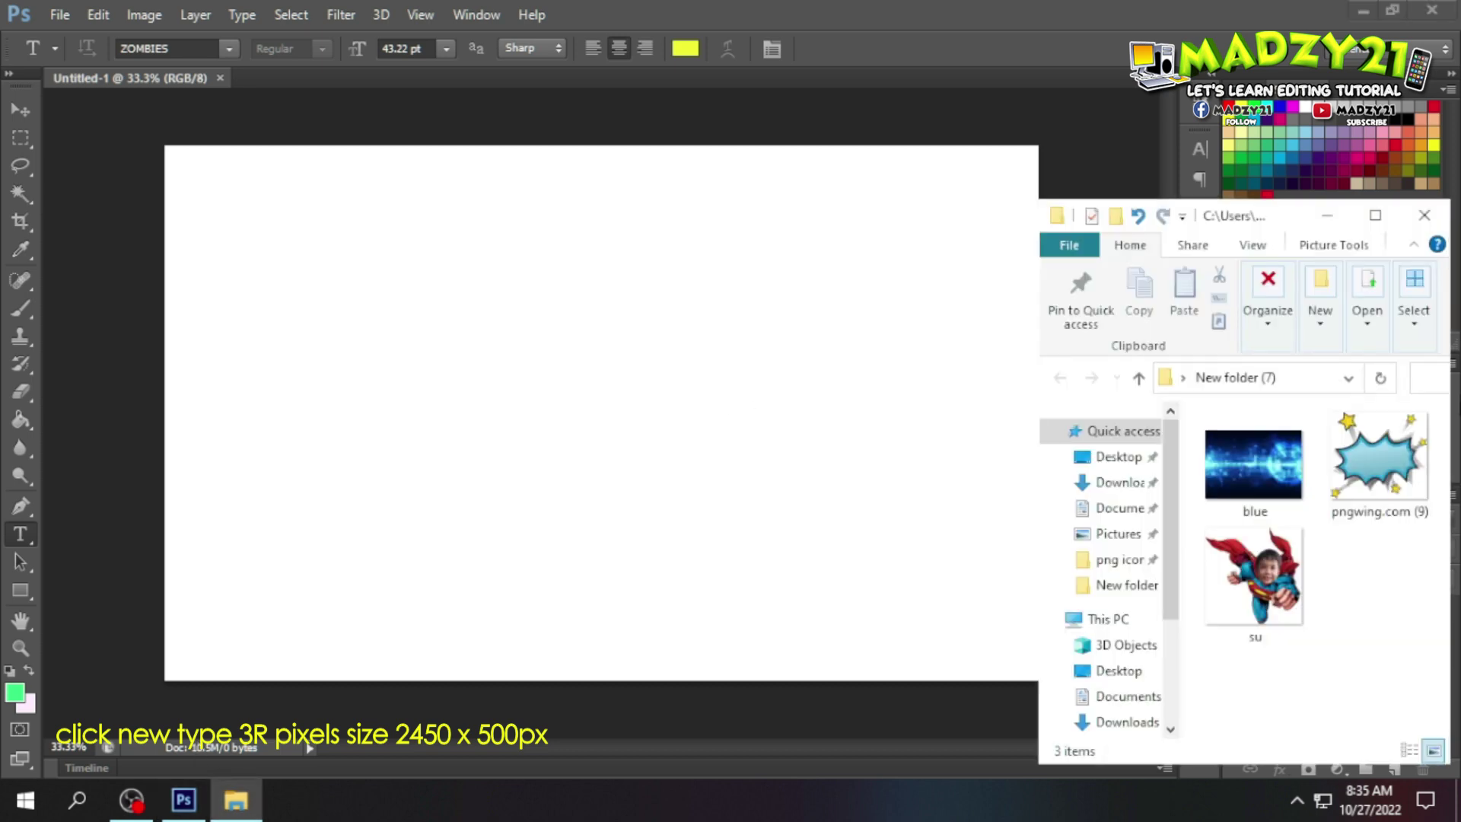
left_click_drag(1281, 490, 956, 724)
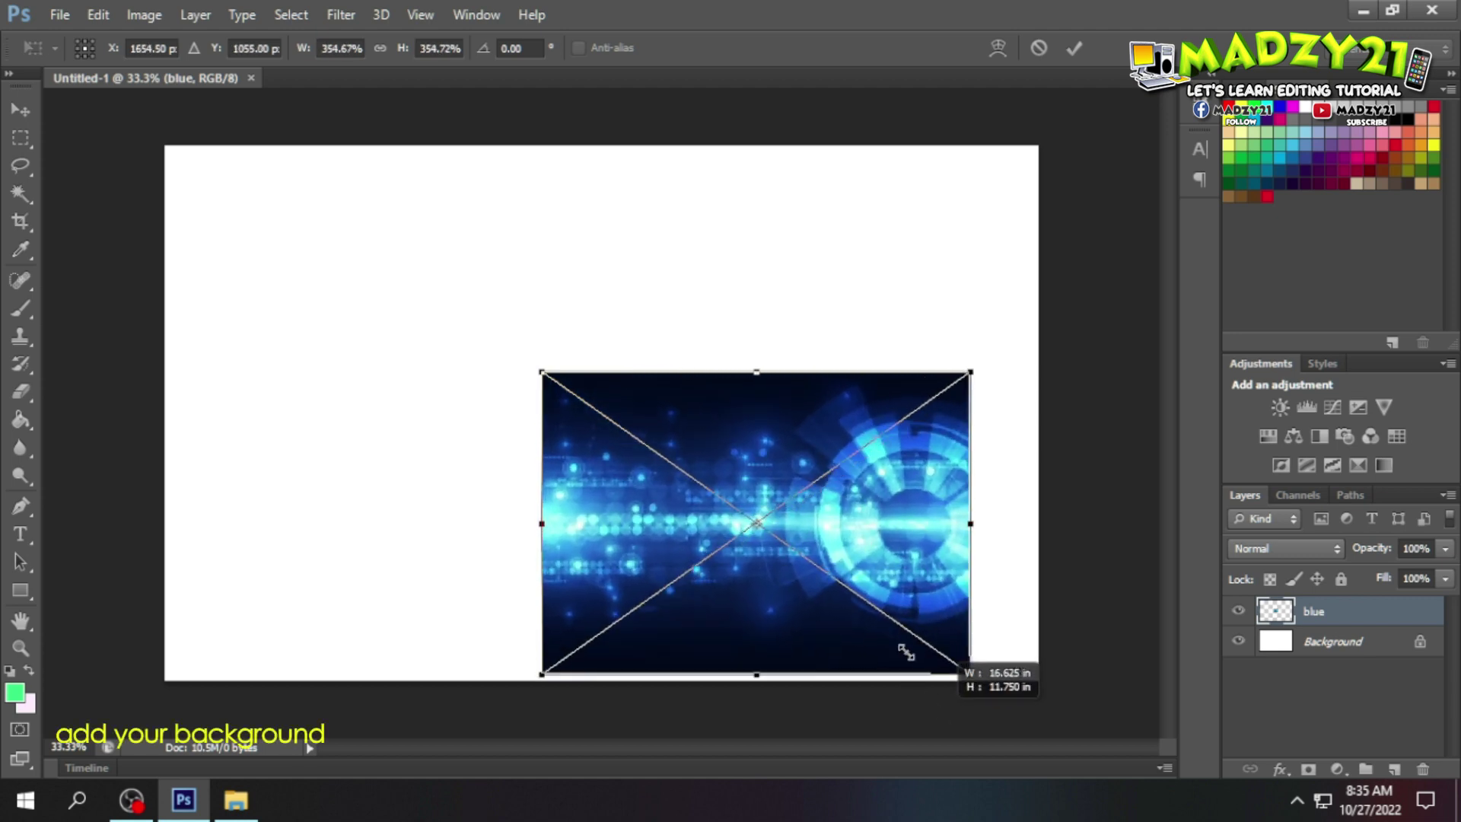
left_click_drag(543, 373, 100, 199)
left_click_drag(970, 668, 1015, 756)
left_click(1073, 50)
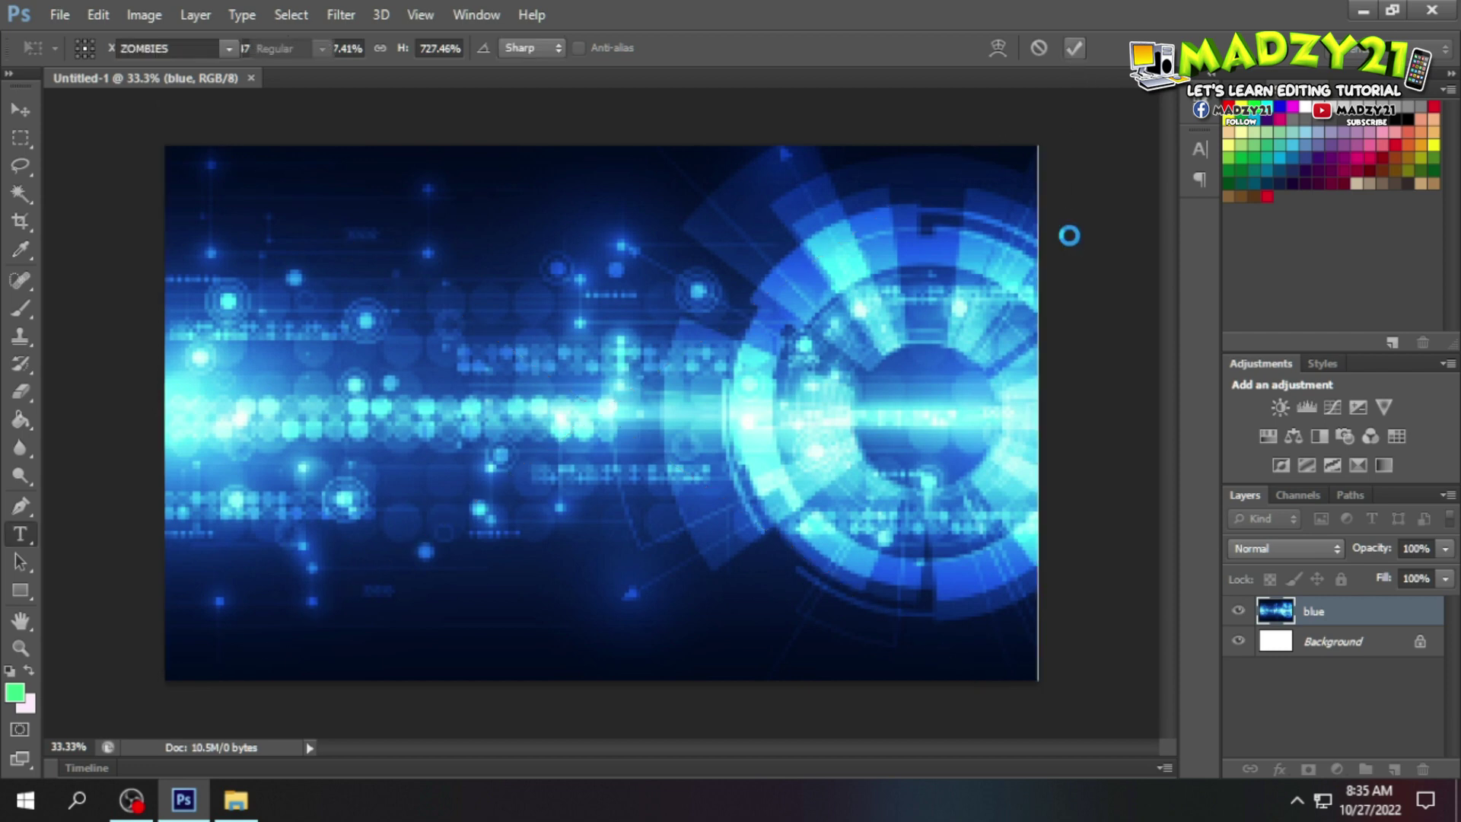
key("t")
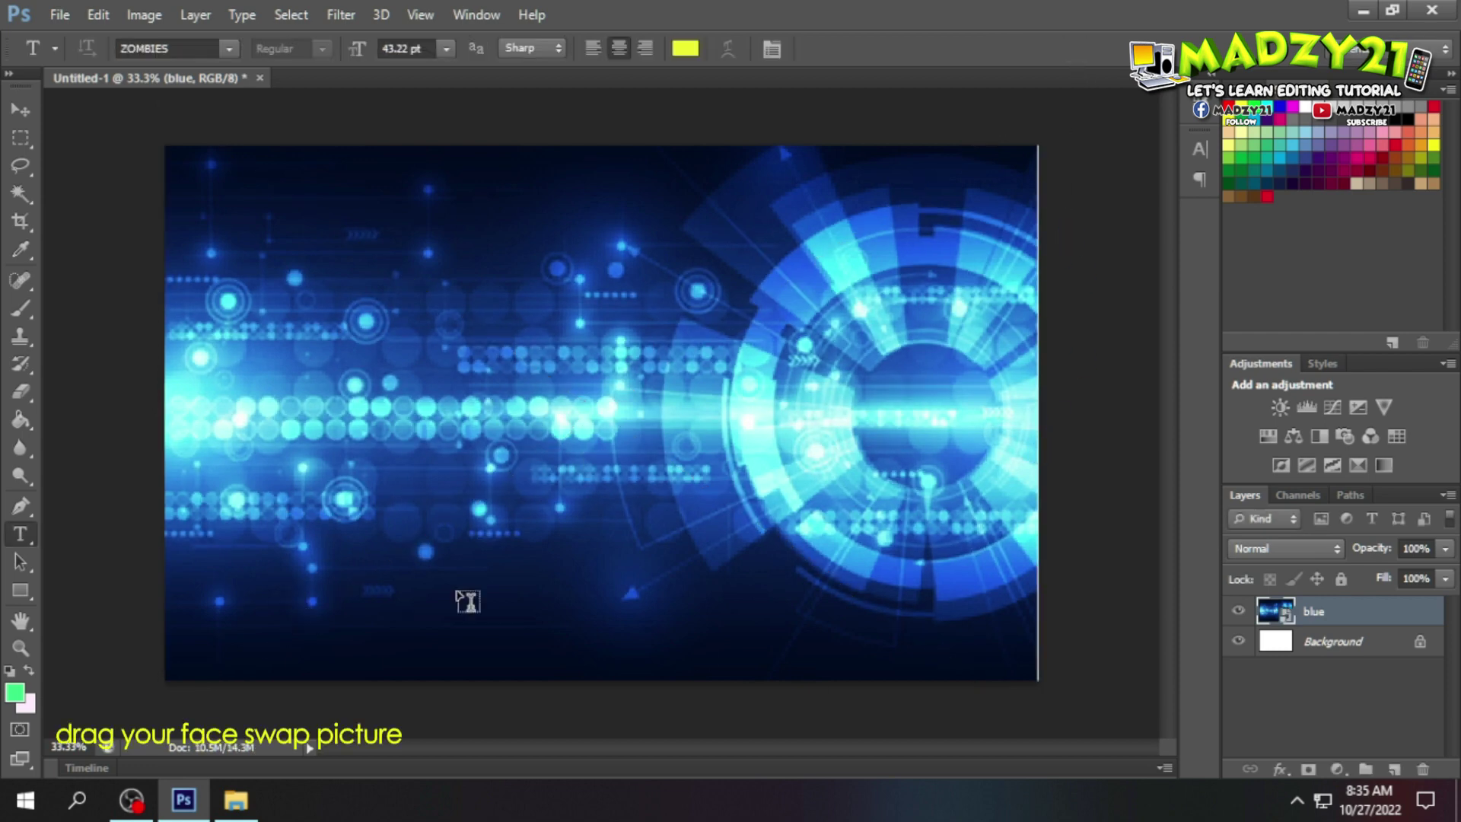
Step: Place the "su" superhero picture over the background, enlarge it to about 125% and tilt it about -12.8°
left_click(236, 799)
left_click_drag(1254, 576, 843, 503)
left_click_drag(685, 417, 879, 383)
left_click_drag(600, 571, 525, 694)
left_click_drag(852, 114, 782, 102)
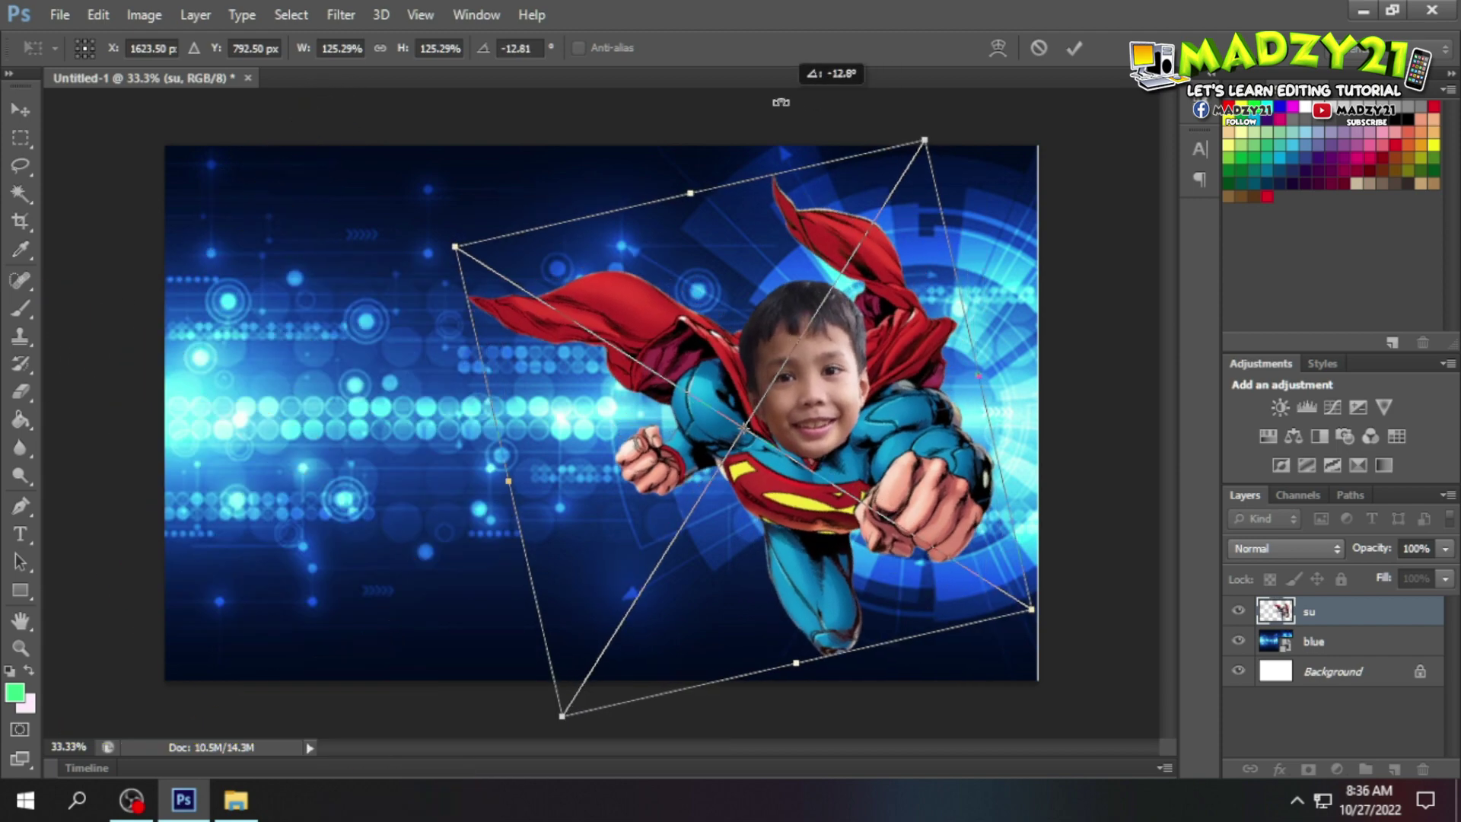
left_click_drag(855, 451, 875, 440)
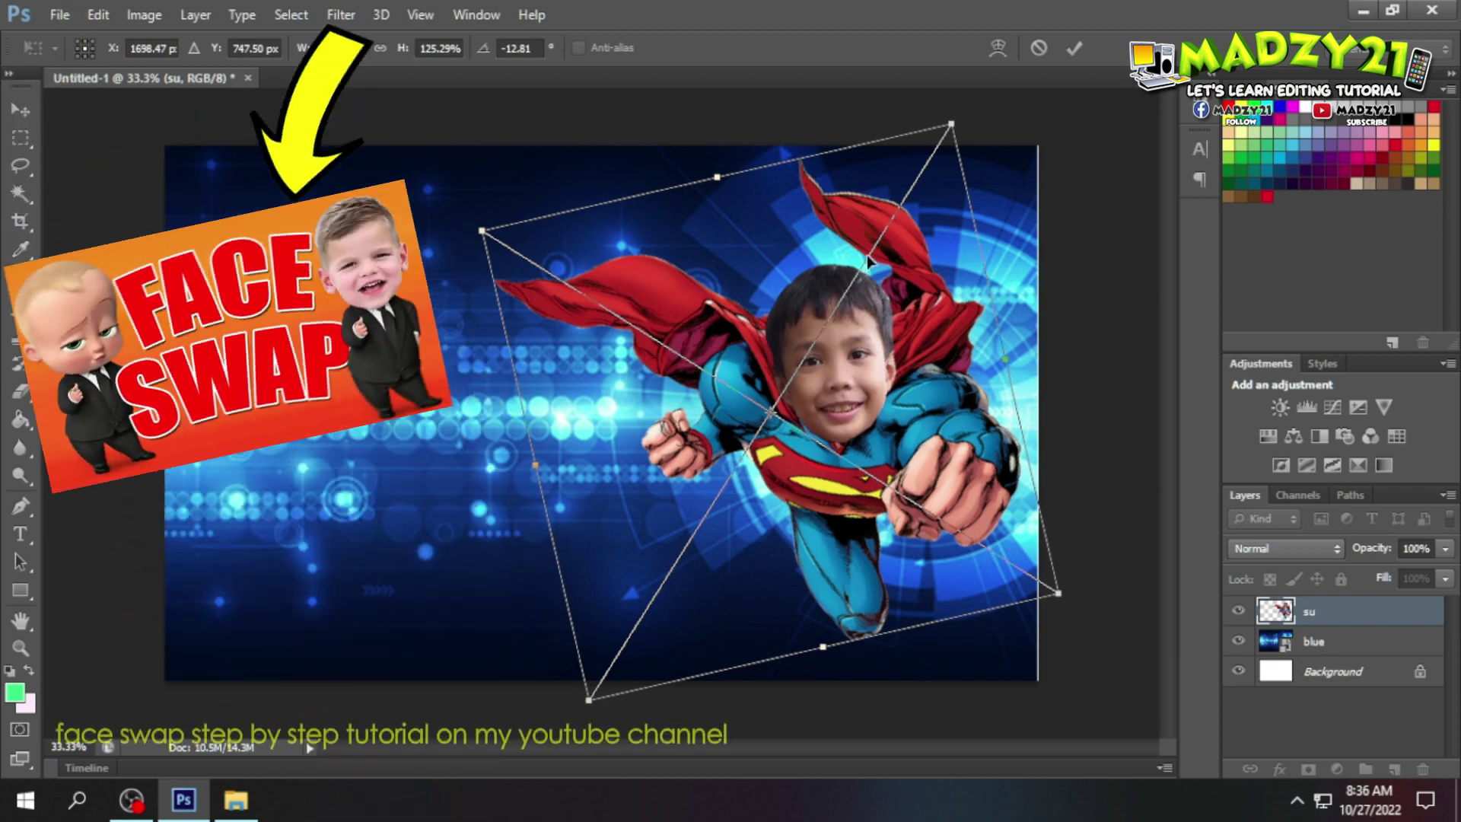
Step: Rotate the superhero picture to about 5°, scale it to about 129%, position it over the blue circle and apply the placement
left_click_drag(1113, 196, 1164, 313)
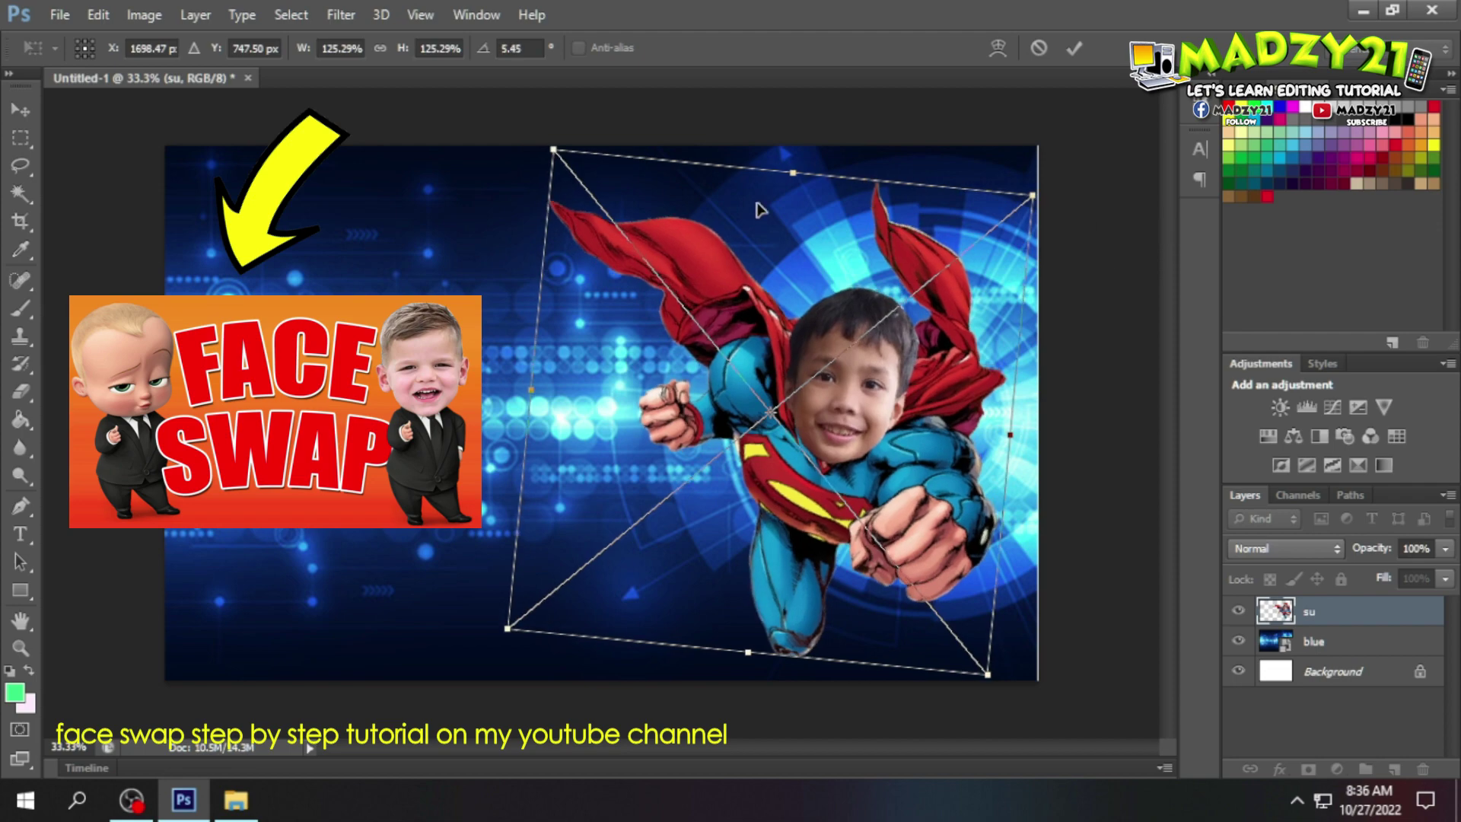
left_click_drag(761, 213, 800, 314)
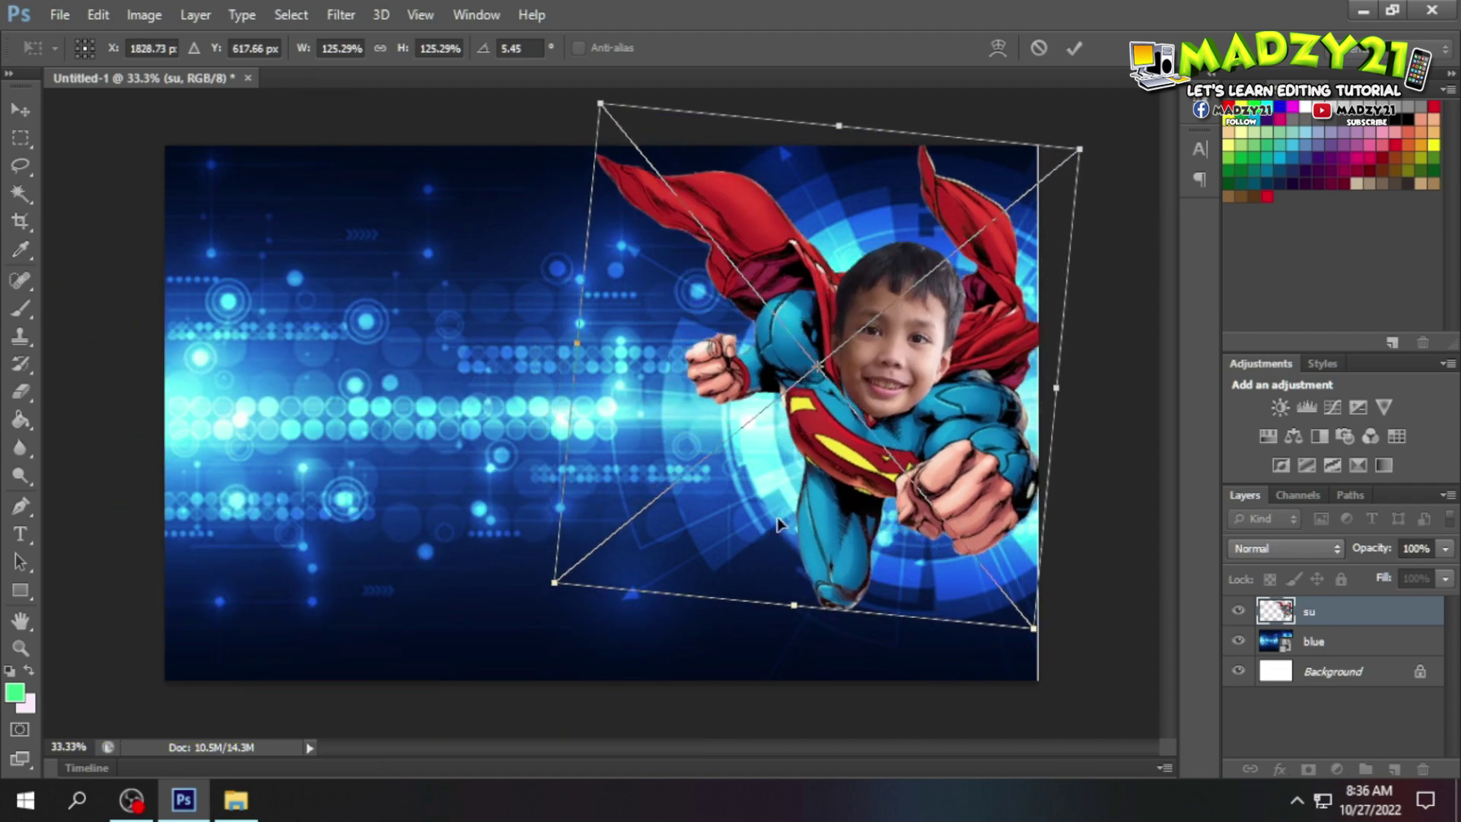
left_click_drag(551, 586, 517, 613)
left_click_drag(1022, 118, 1022, 114)
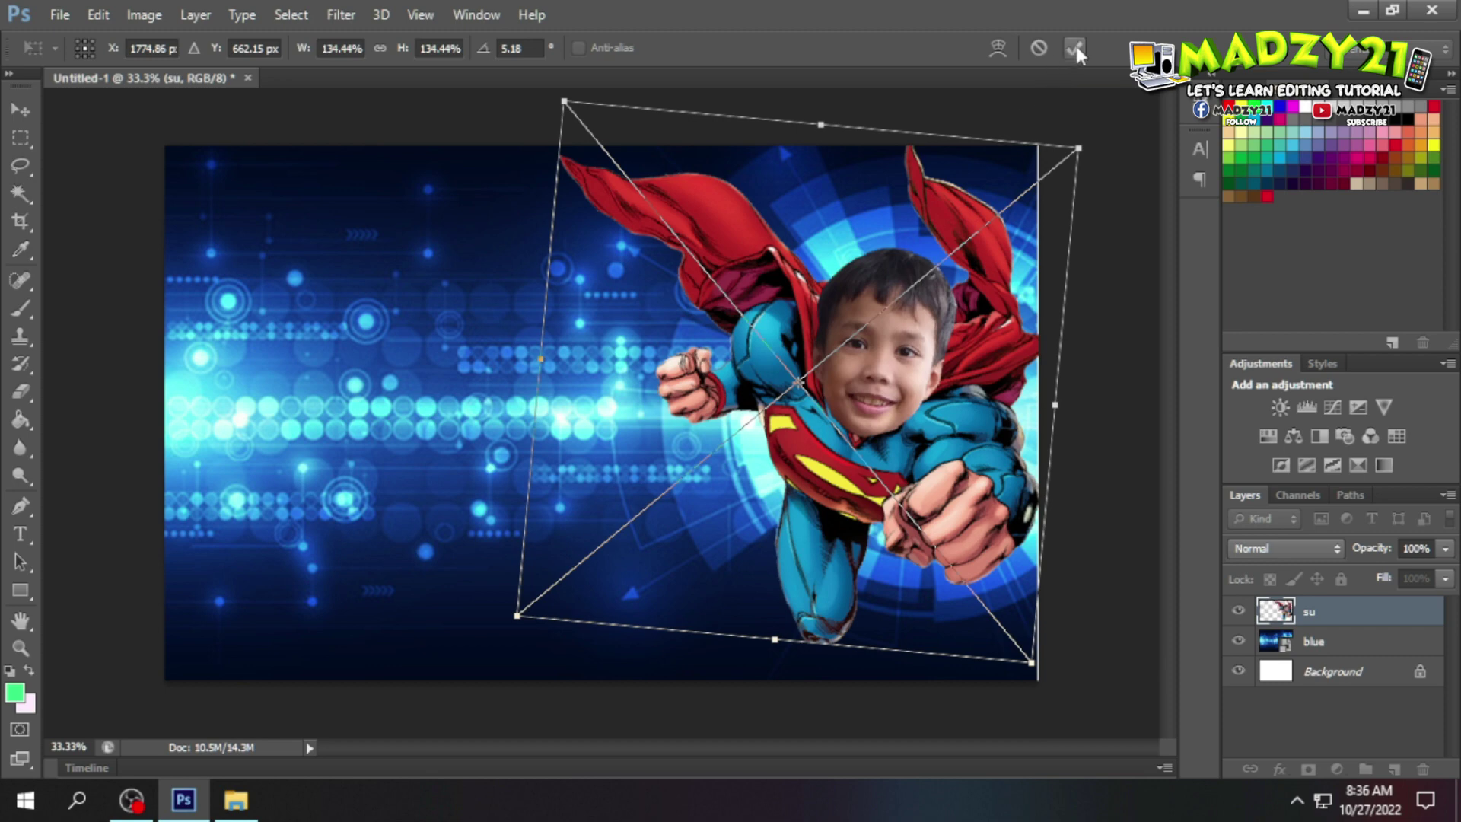
left_click_drag(1078, 148, 1058, 164)
mouse_move(879, 493)
left_mouse_down()
mouse_move(899, 483)
mouse_move(885, 491)
left_mouse_up()
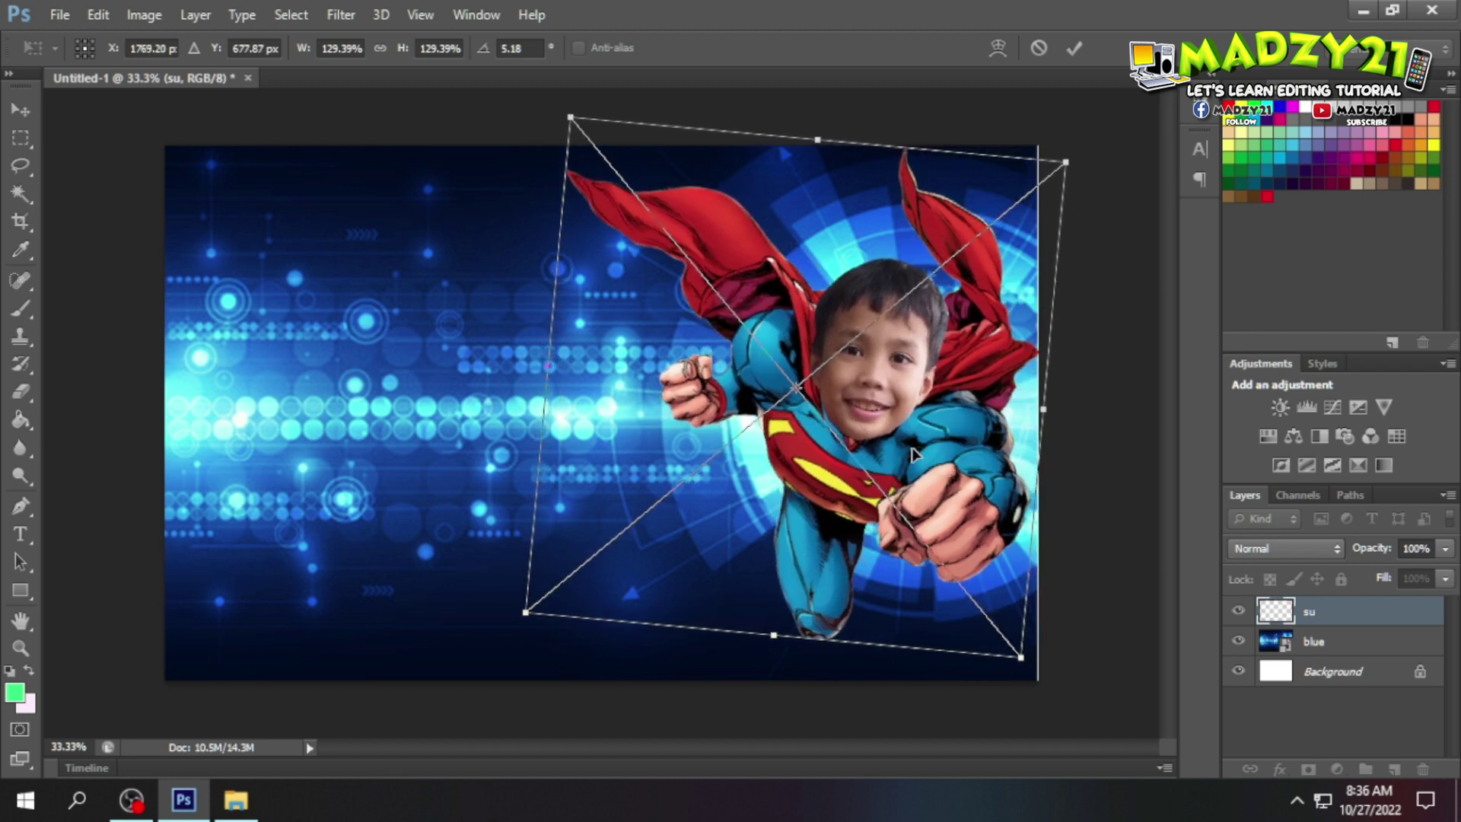
left_click(1074, 48)
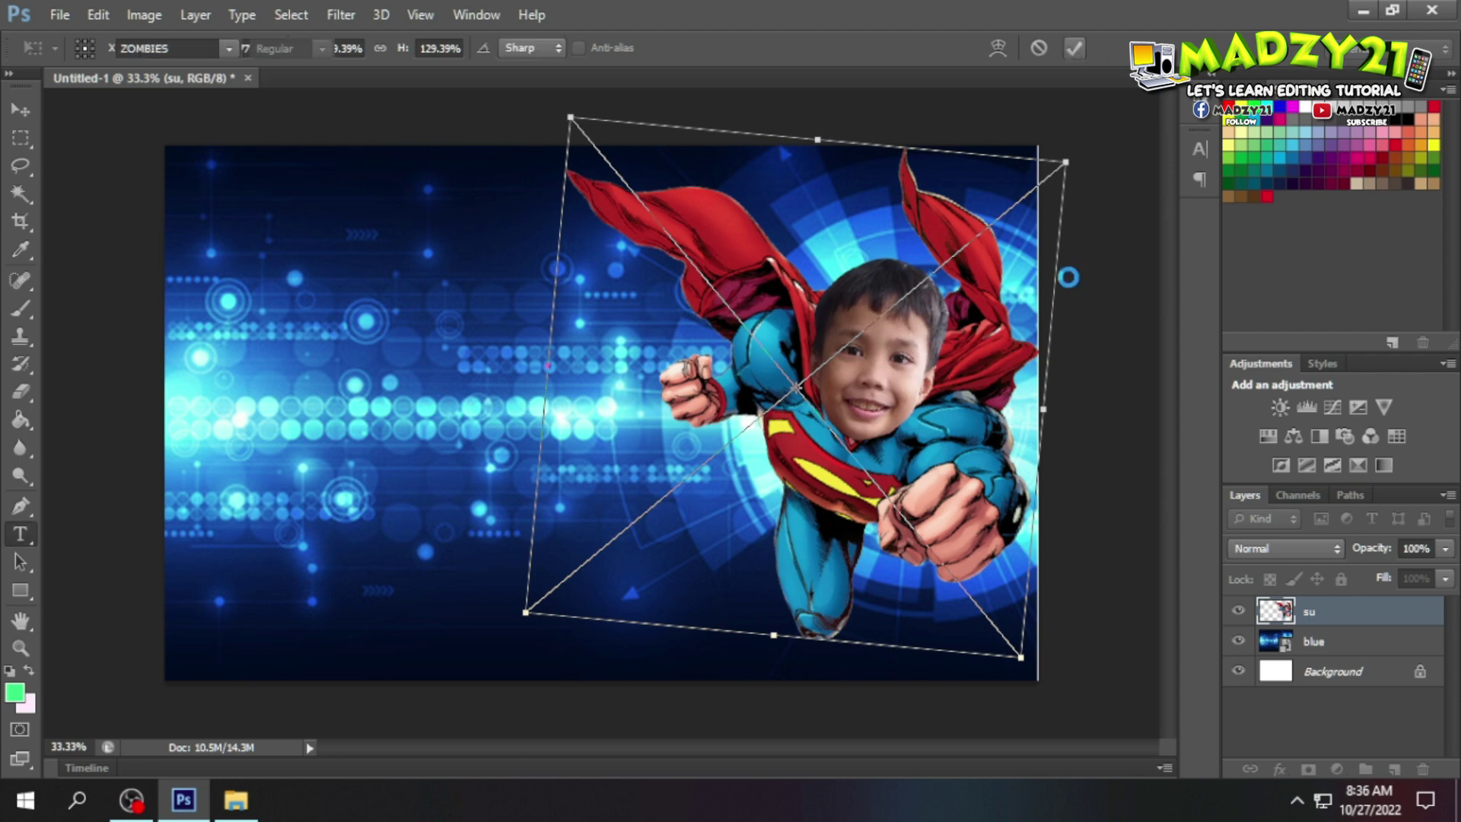
Step: Add a white stroke to the superhero layer
right_click(1343, 613)
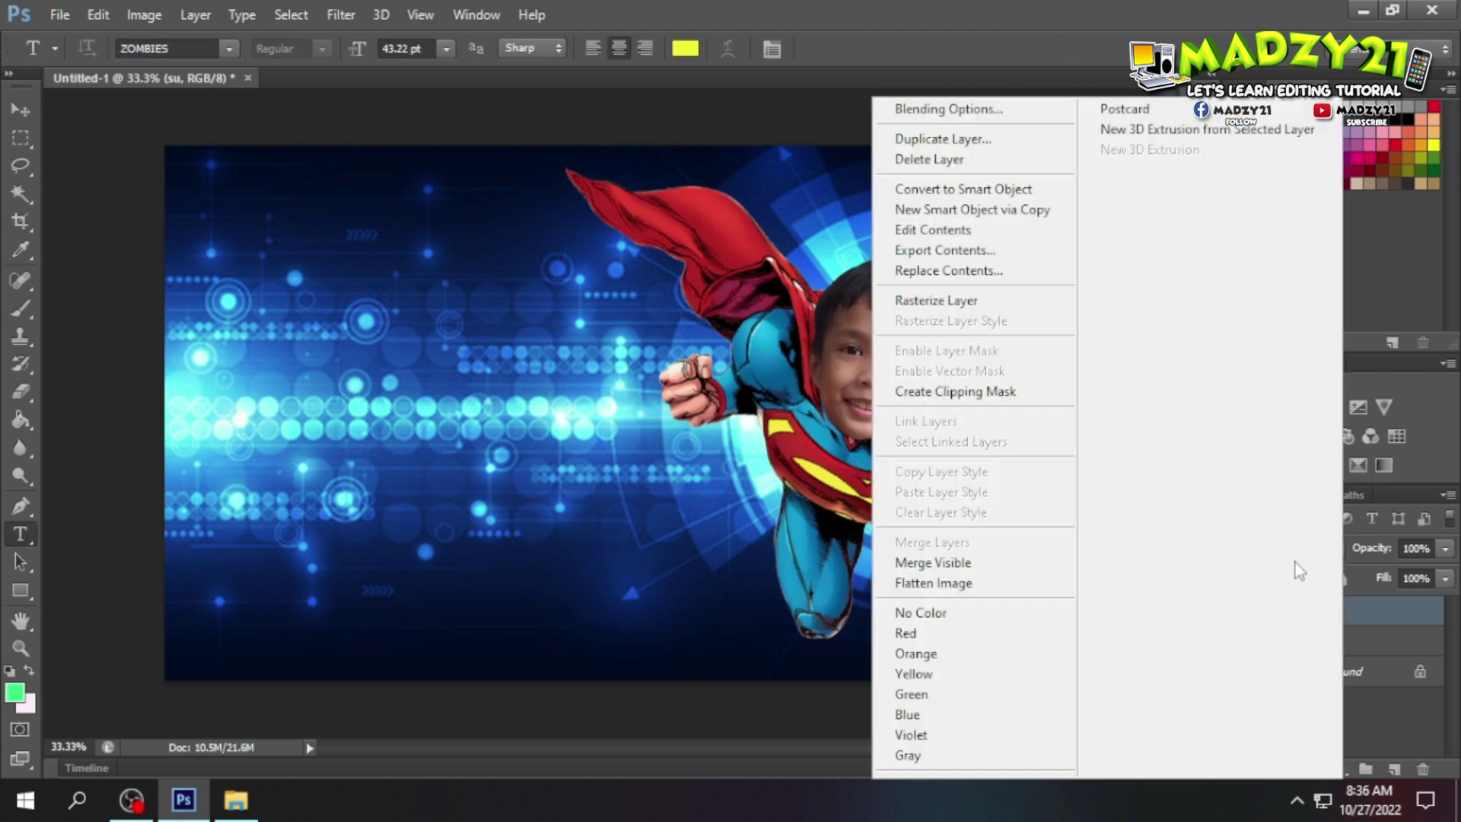
left_click(944, 107)
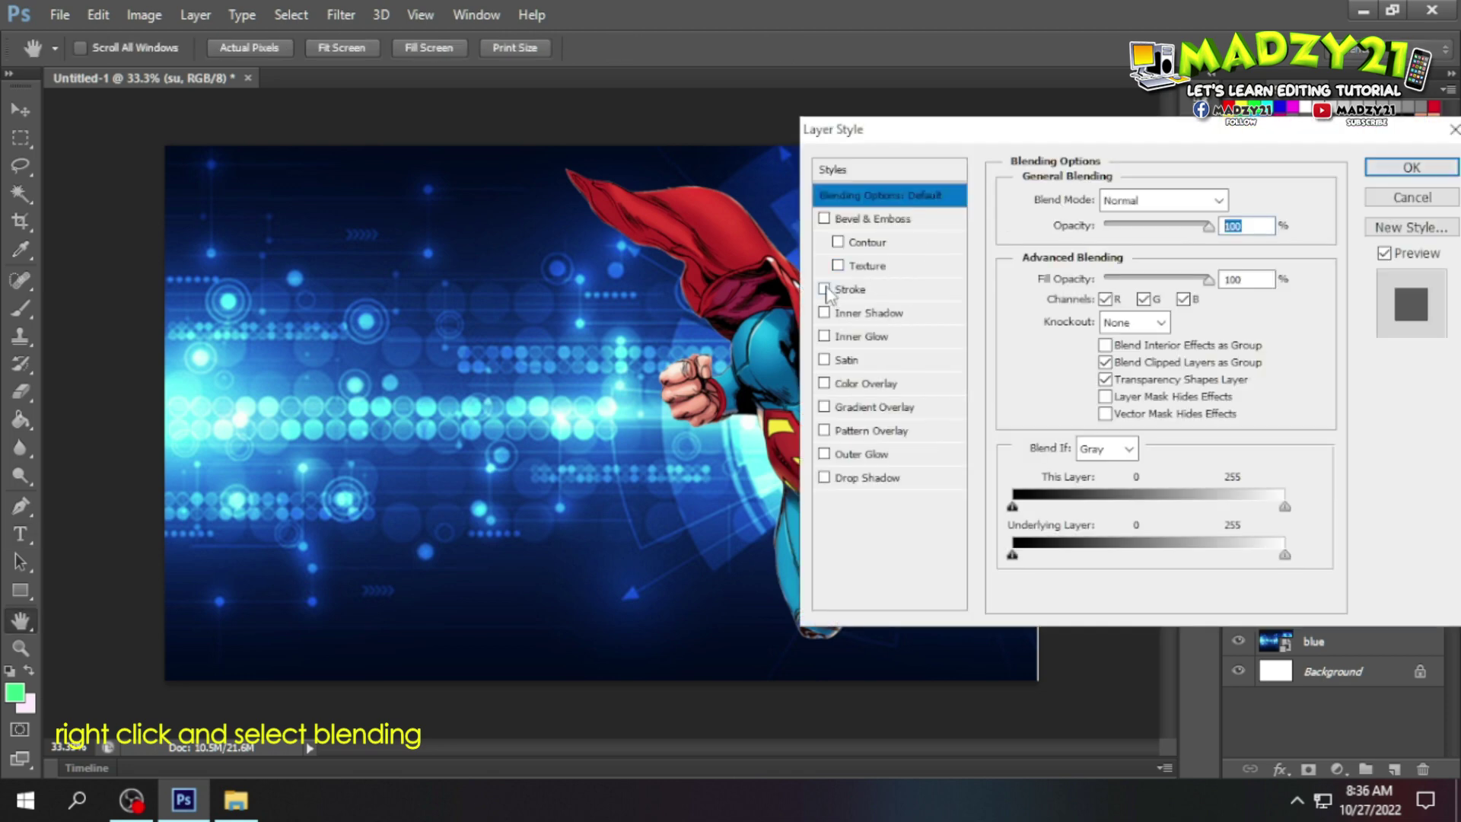
left_click(825, 289)
left_click_drag(921, 140, 1155, 151)
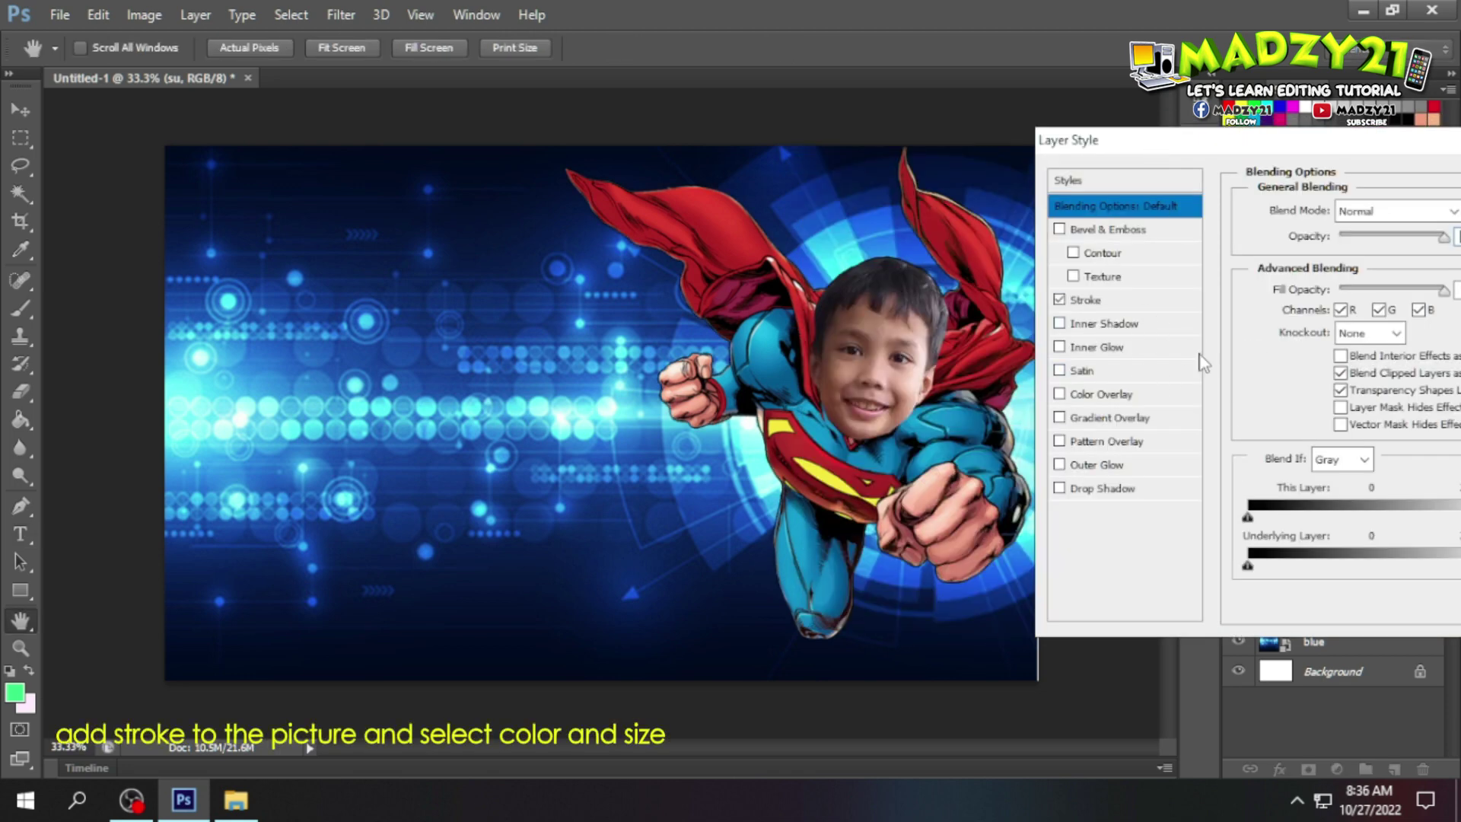
left_click(1143, 302)
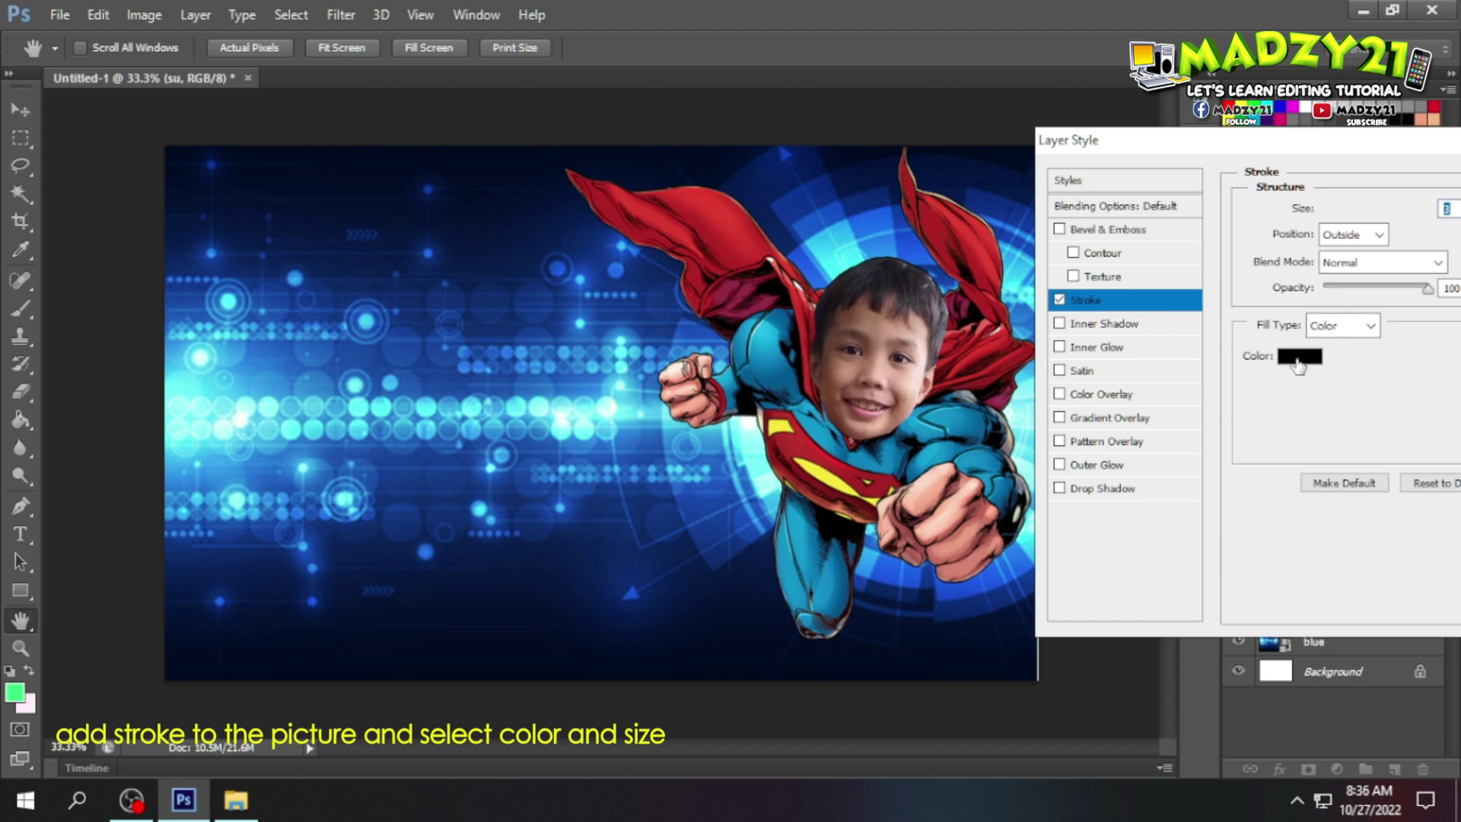
left_click(1298, 365)
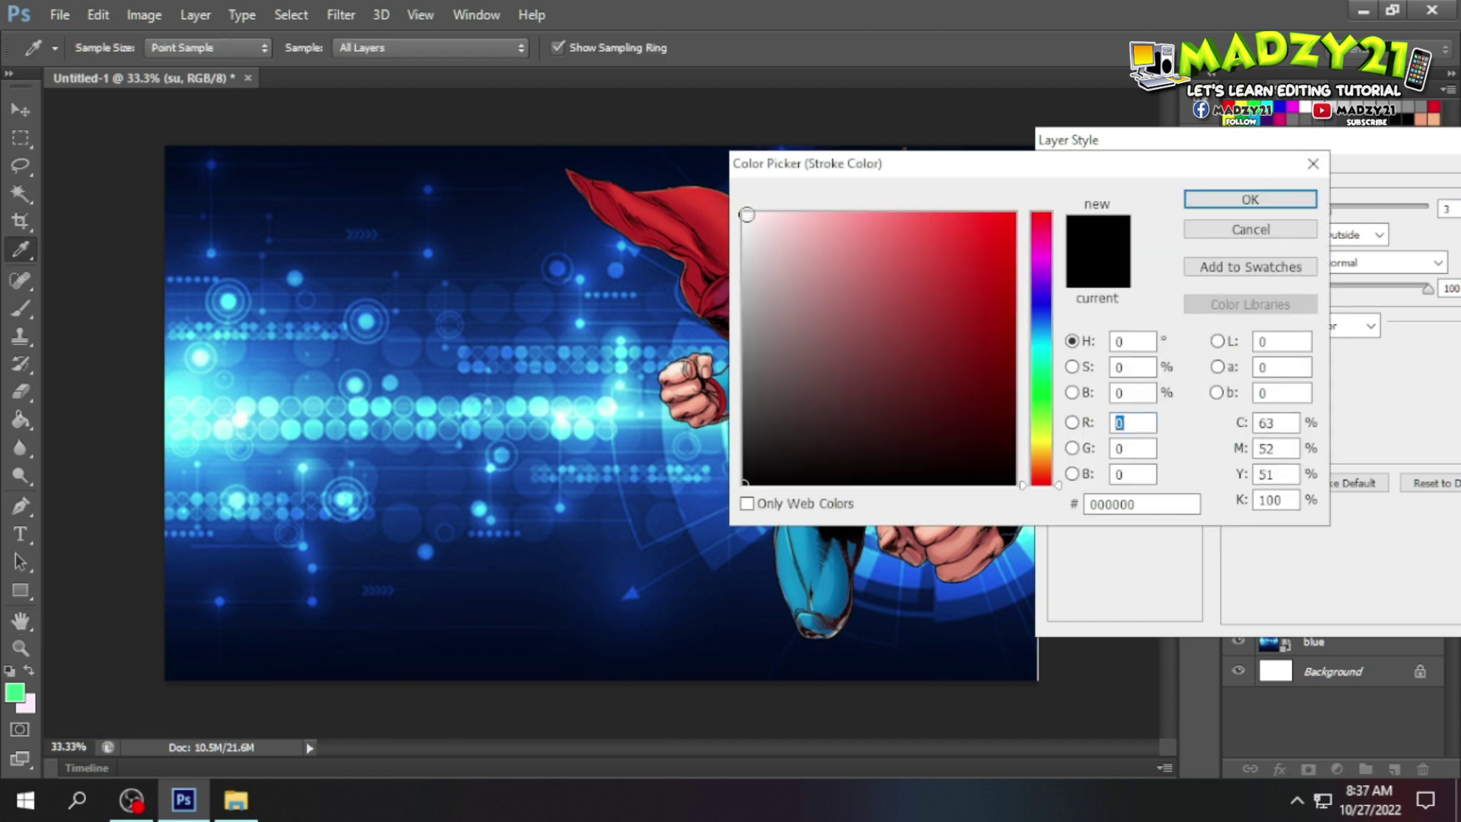
left_click(743, 215)
left_click(1250, 198)
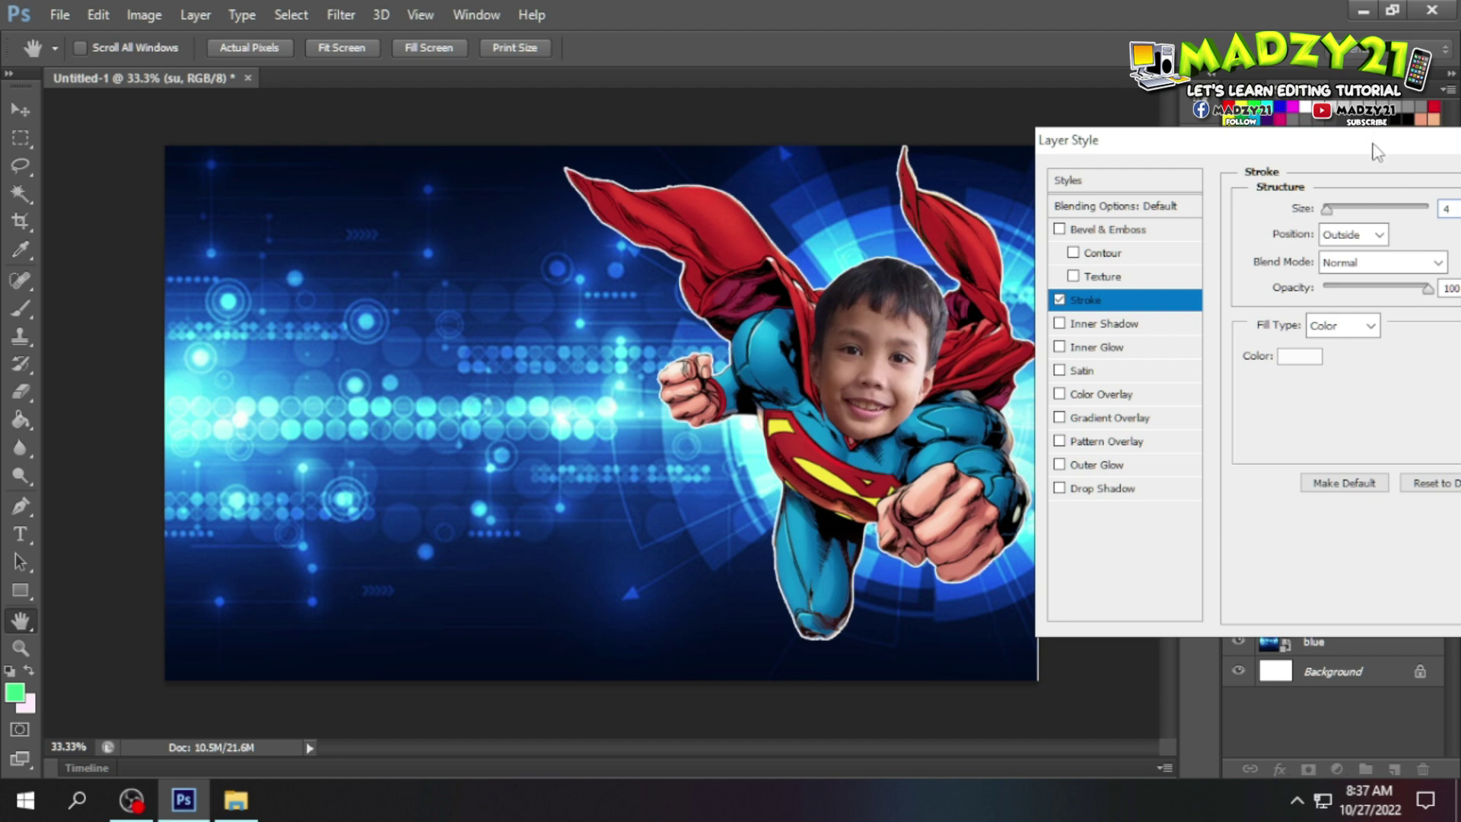
Step: Set the superhero layer's stroke size to 10 px
left_click_drag(1378, 149, 1306, 162)
type("5")
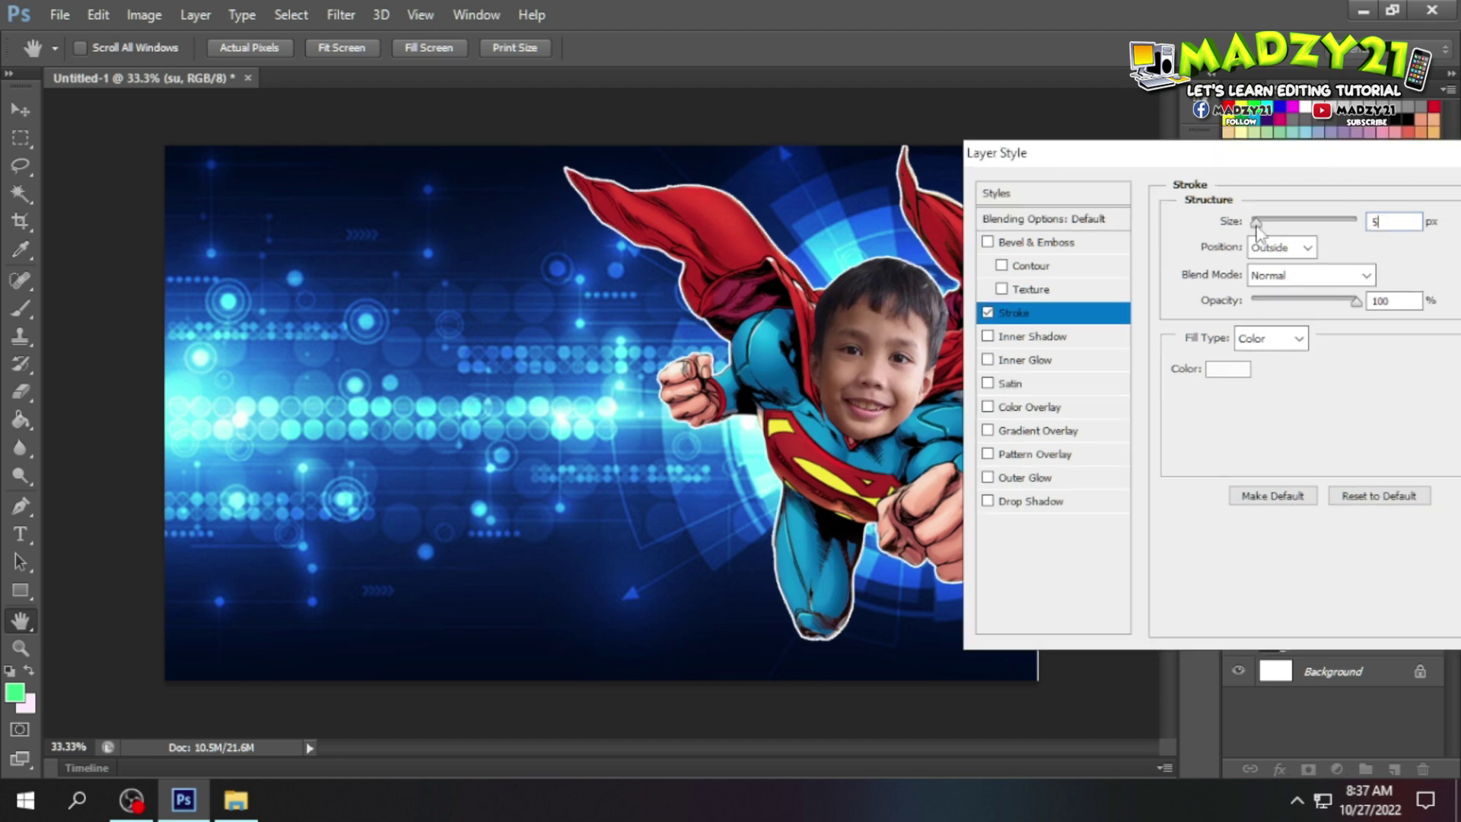
type("10")
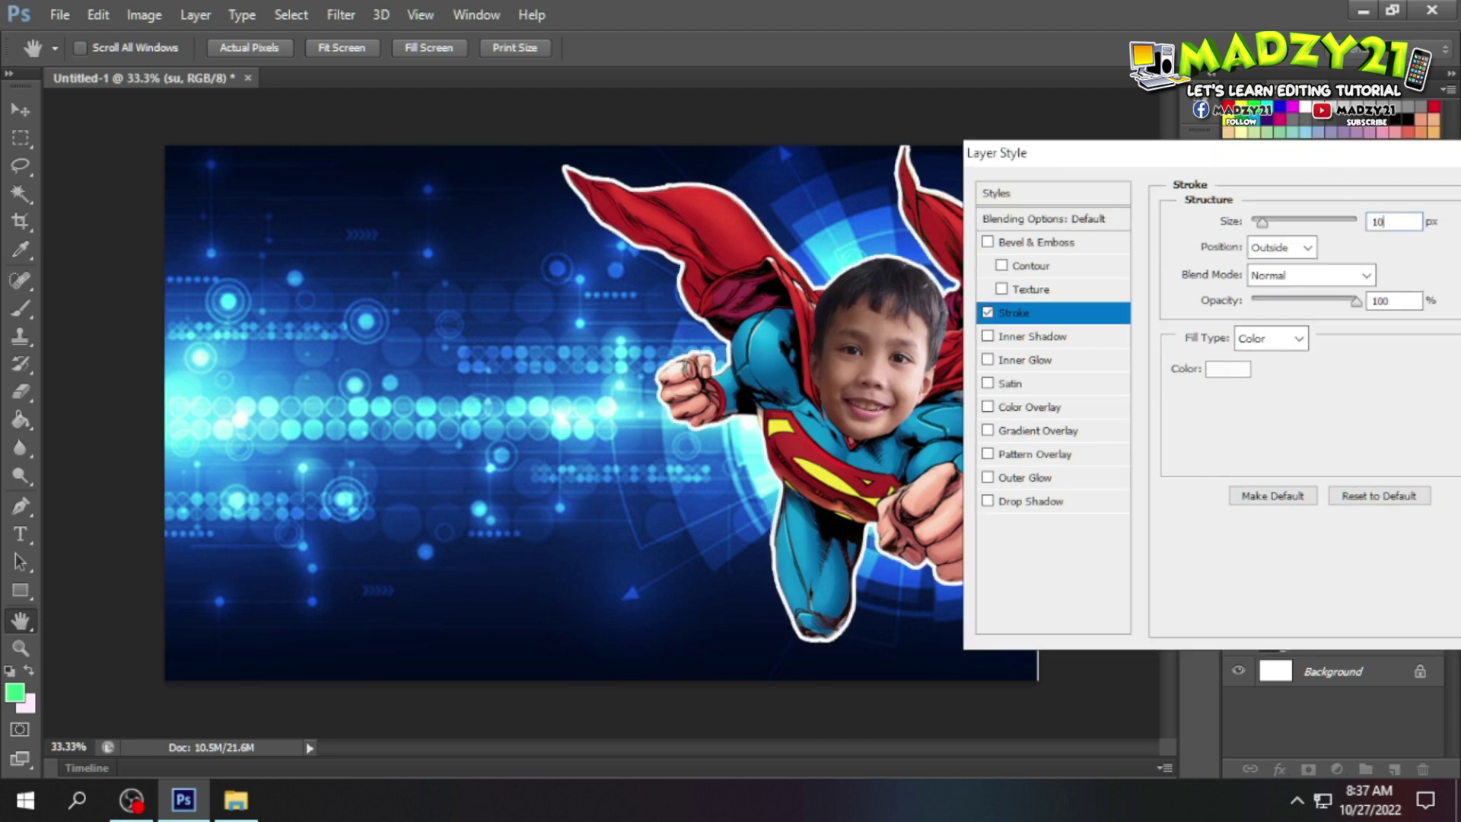
left_click_drag(1332, 179, 1188, 209)
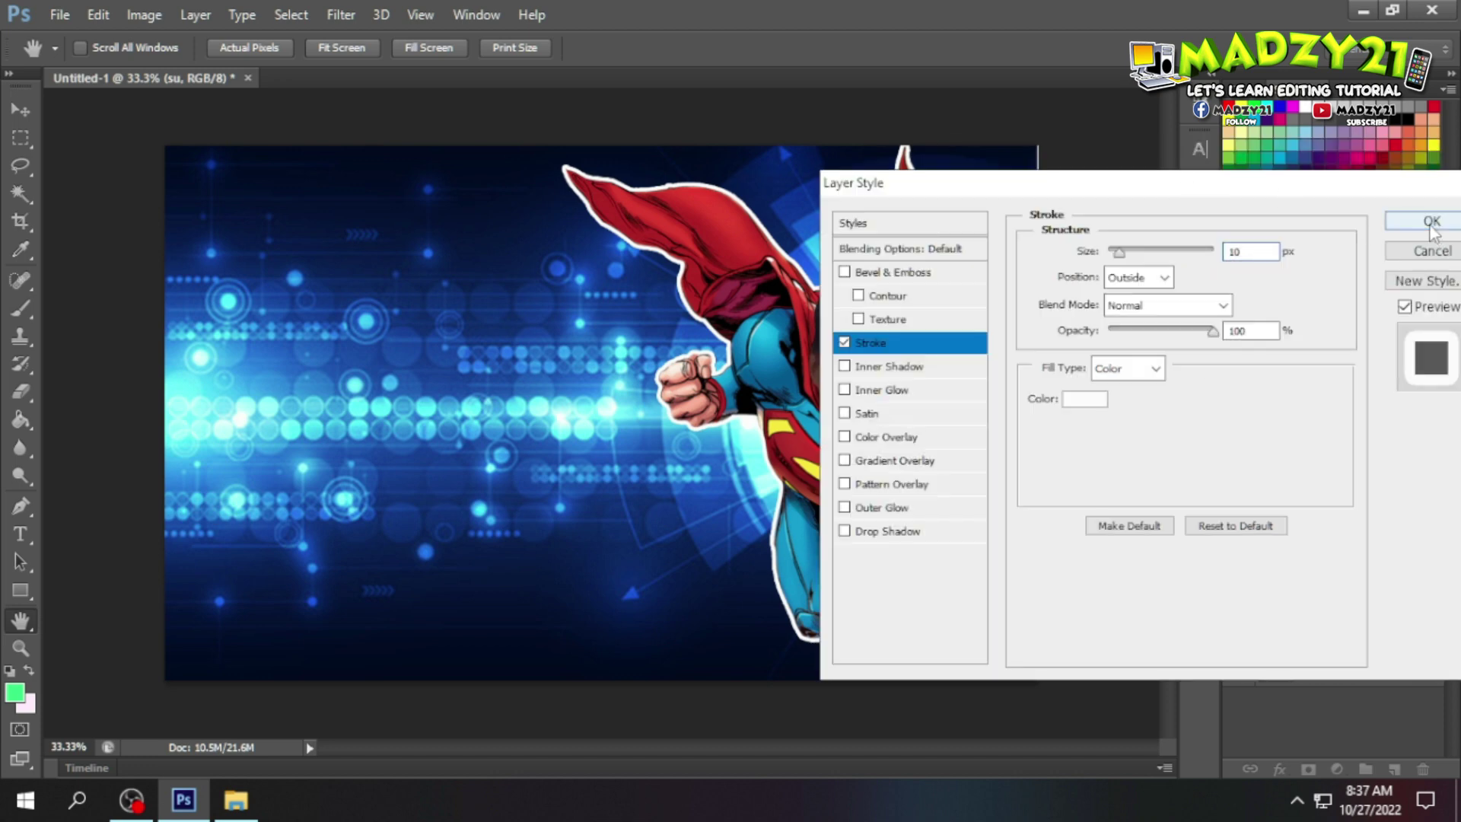
Step: Add a drop shadow with a distance of 24 px to the superhero layer and apply the layer style
left_click_drag(913, 189, 1091, 153)
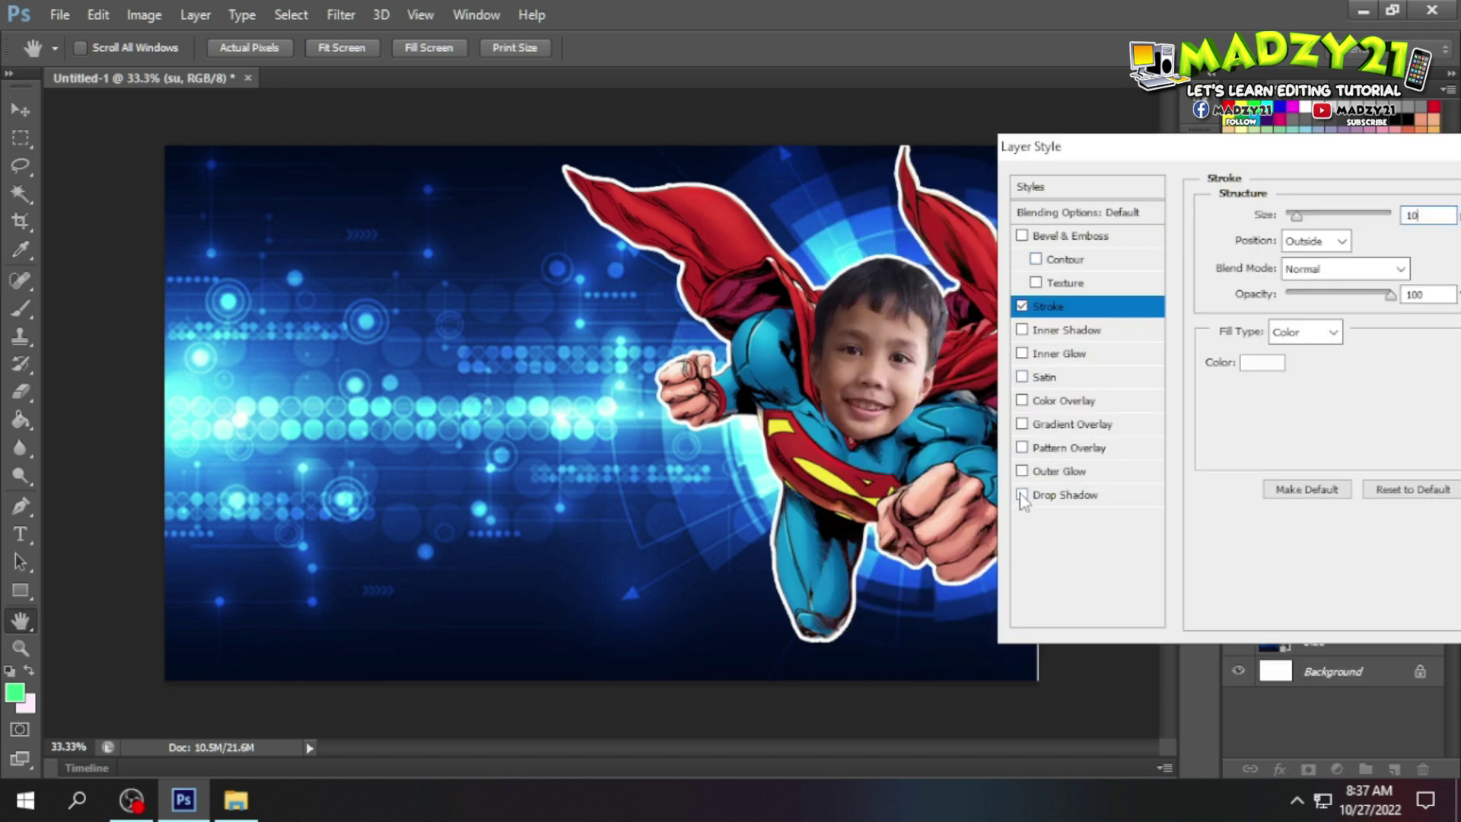
left_click(1056, 496)
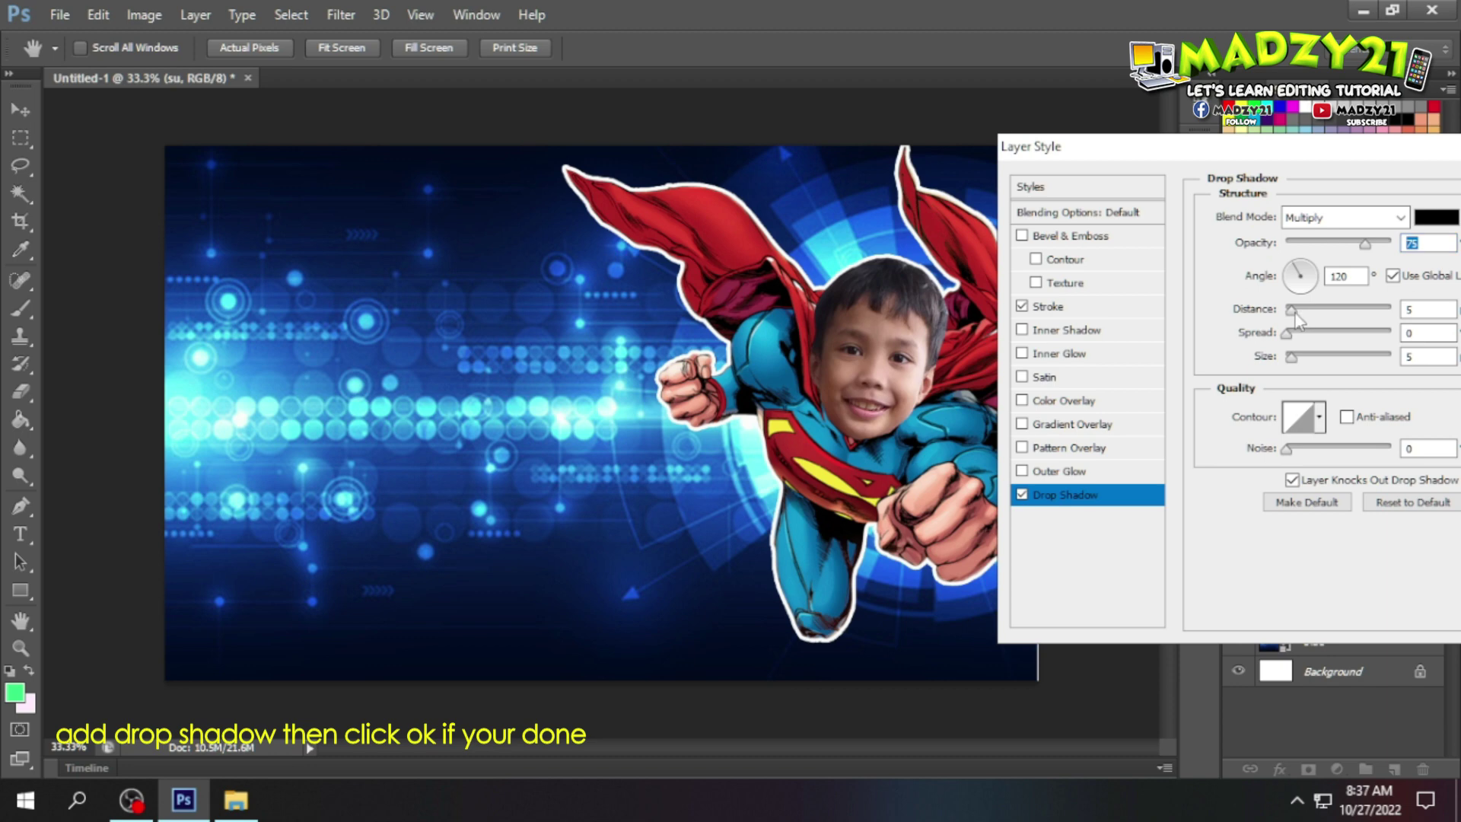
left_click_drag(1291, 310, 1311, 310)
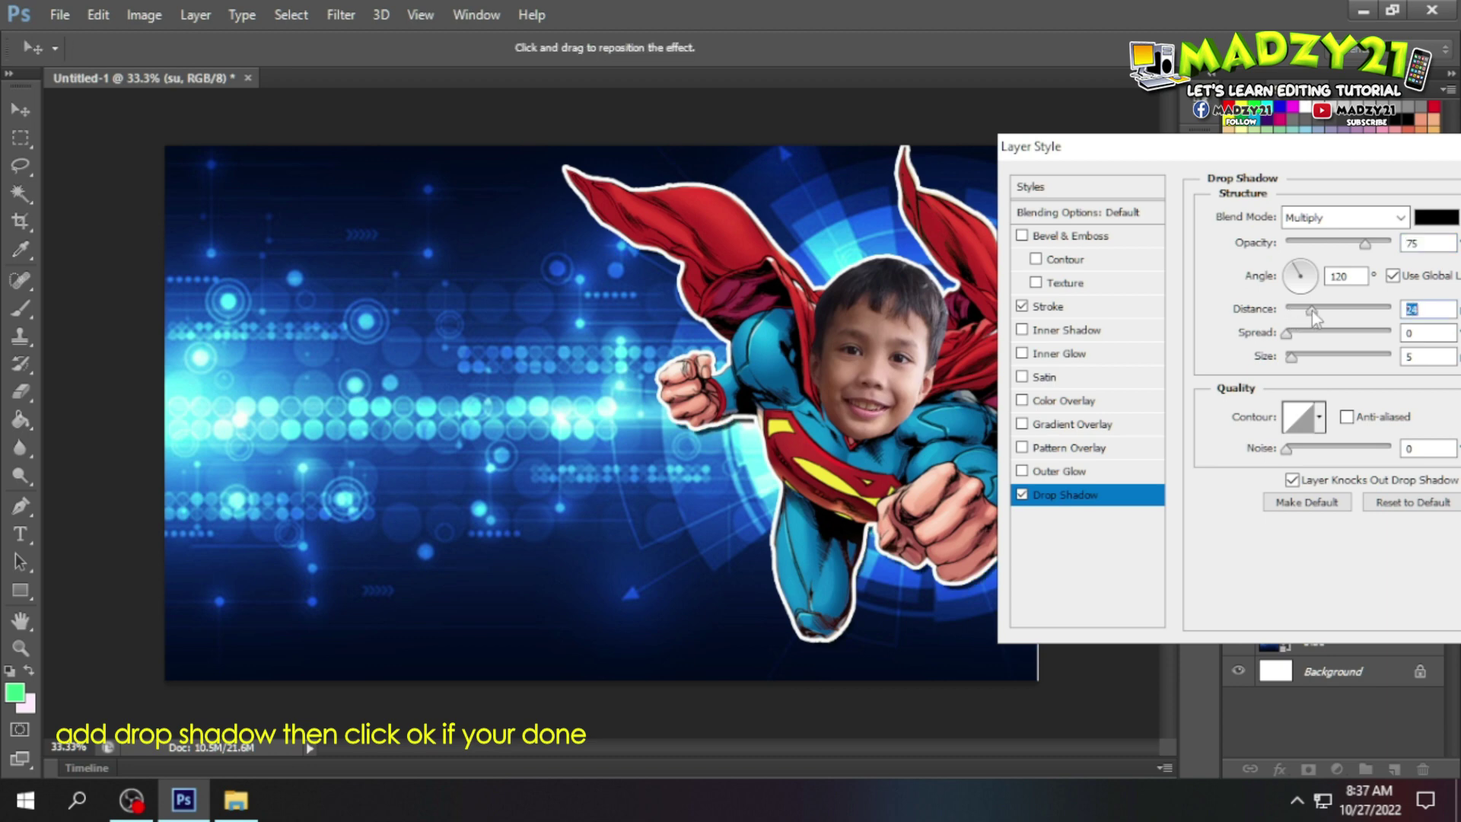
left_click_drag(1330, 154, 1061, 155)
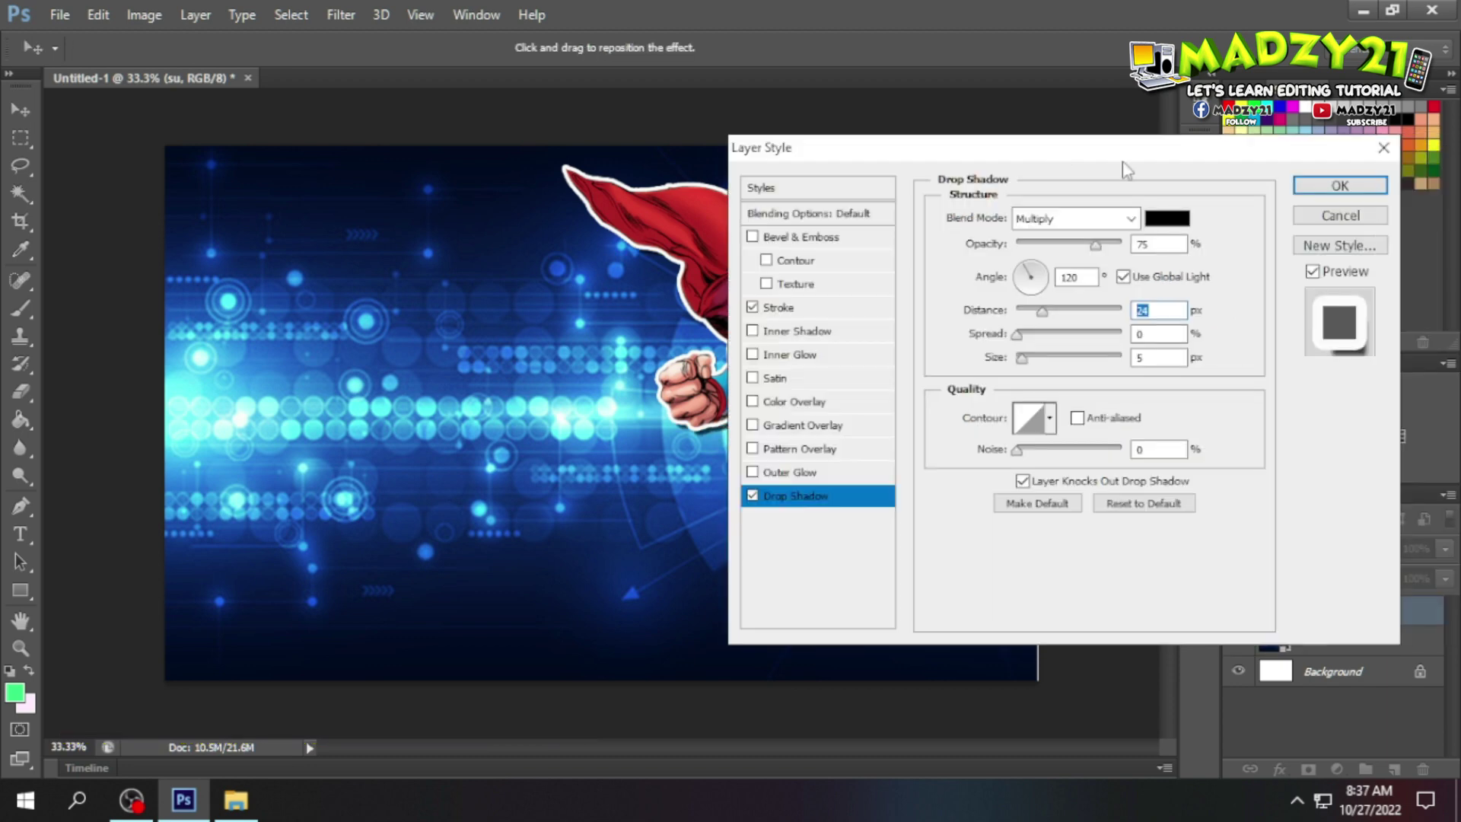
left_click(1324, 187)
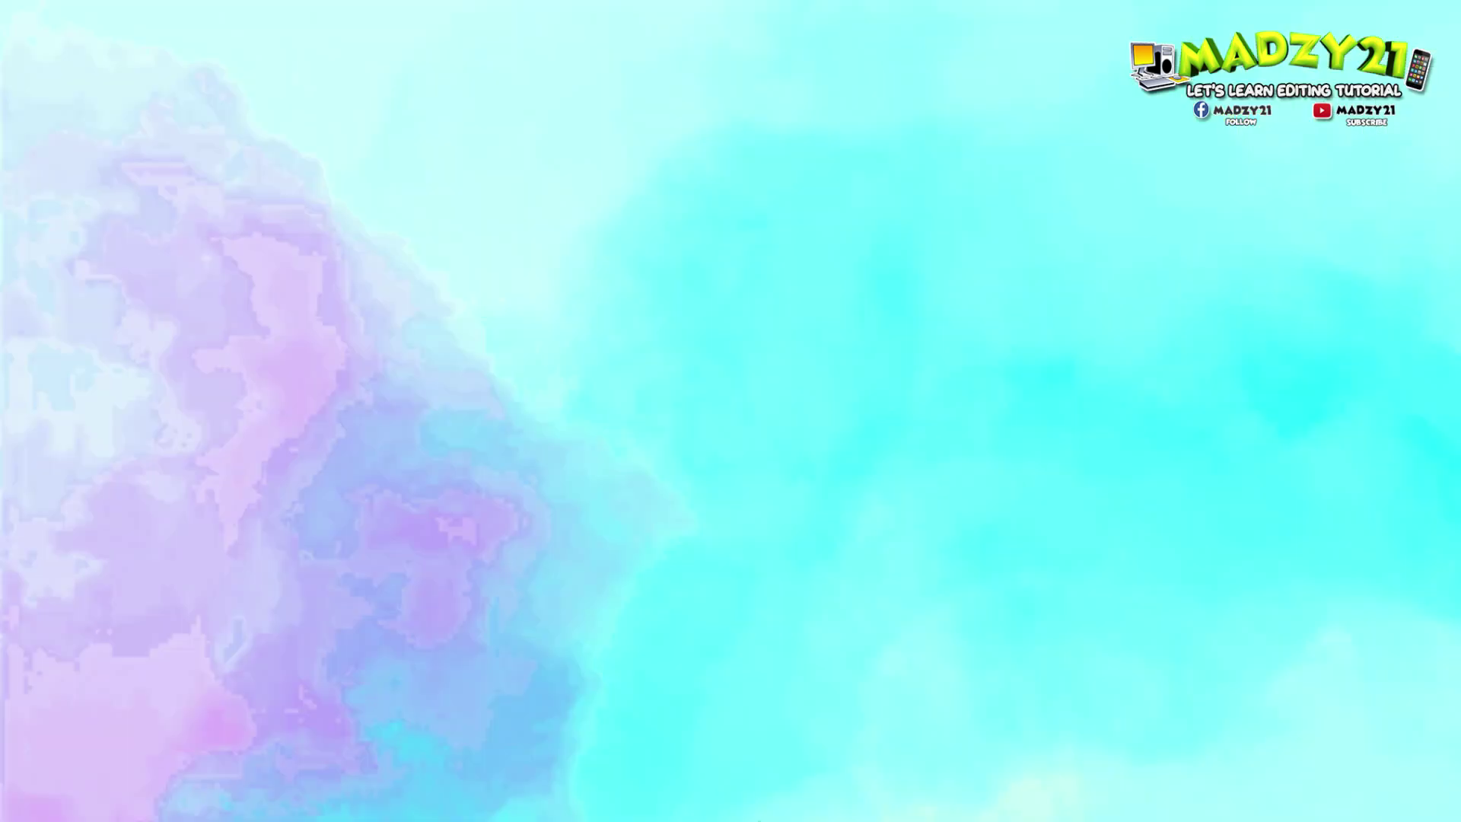
Step: Add a two-line title reading "CALLING ALL HEROES" and "LET'S FLY TO", and move it into the dark area above the light band
left_click(306, 283)
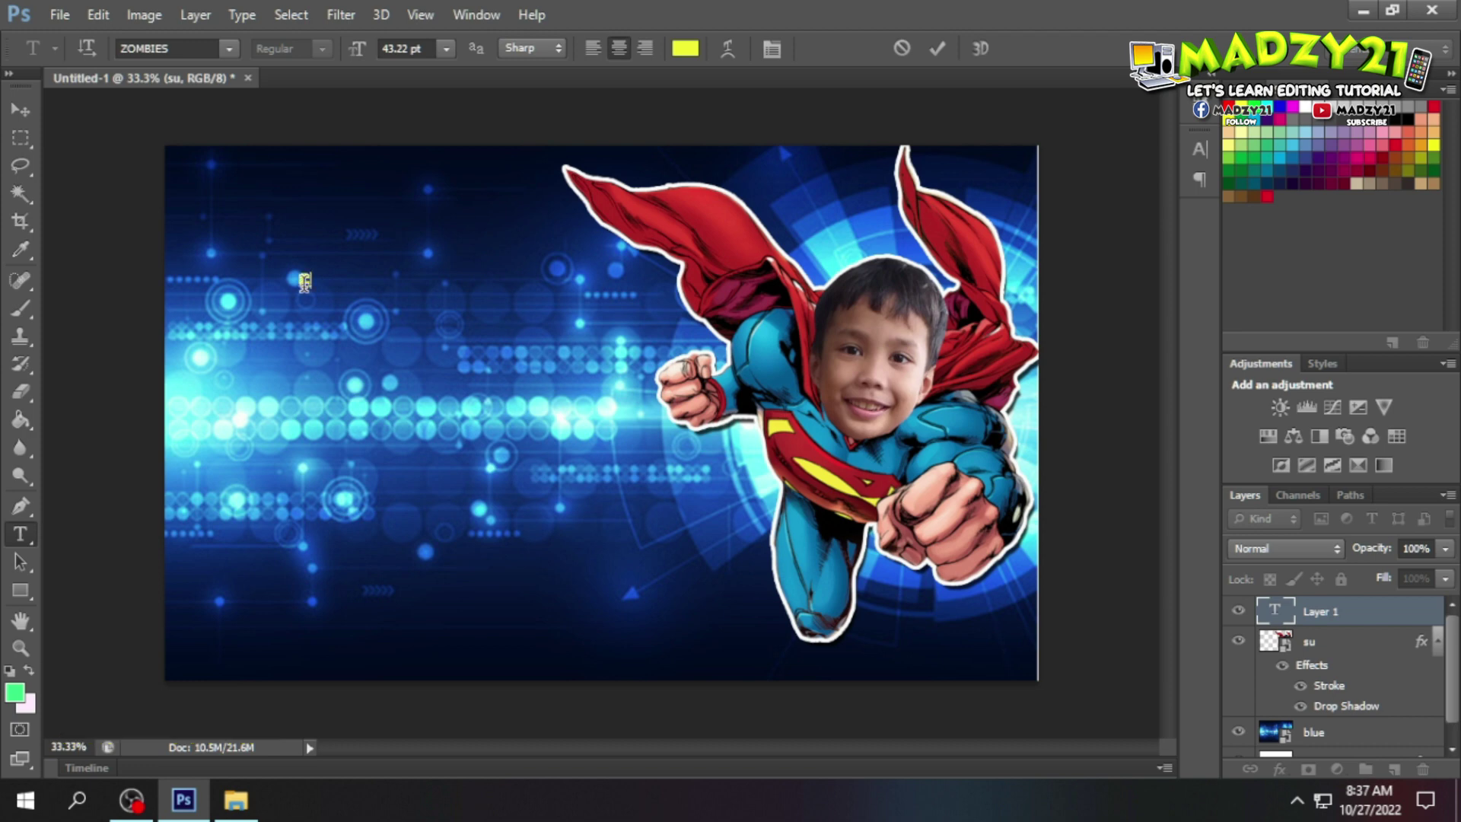
type("CALLING ALL HEROES ")
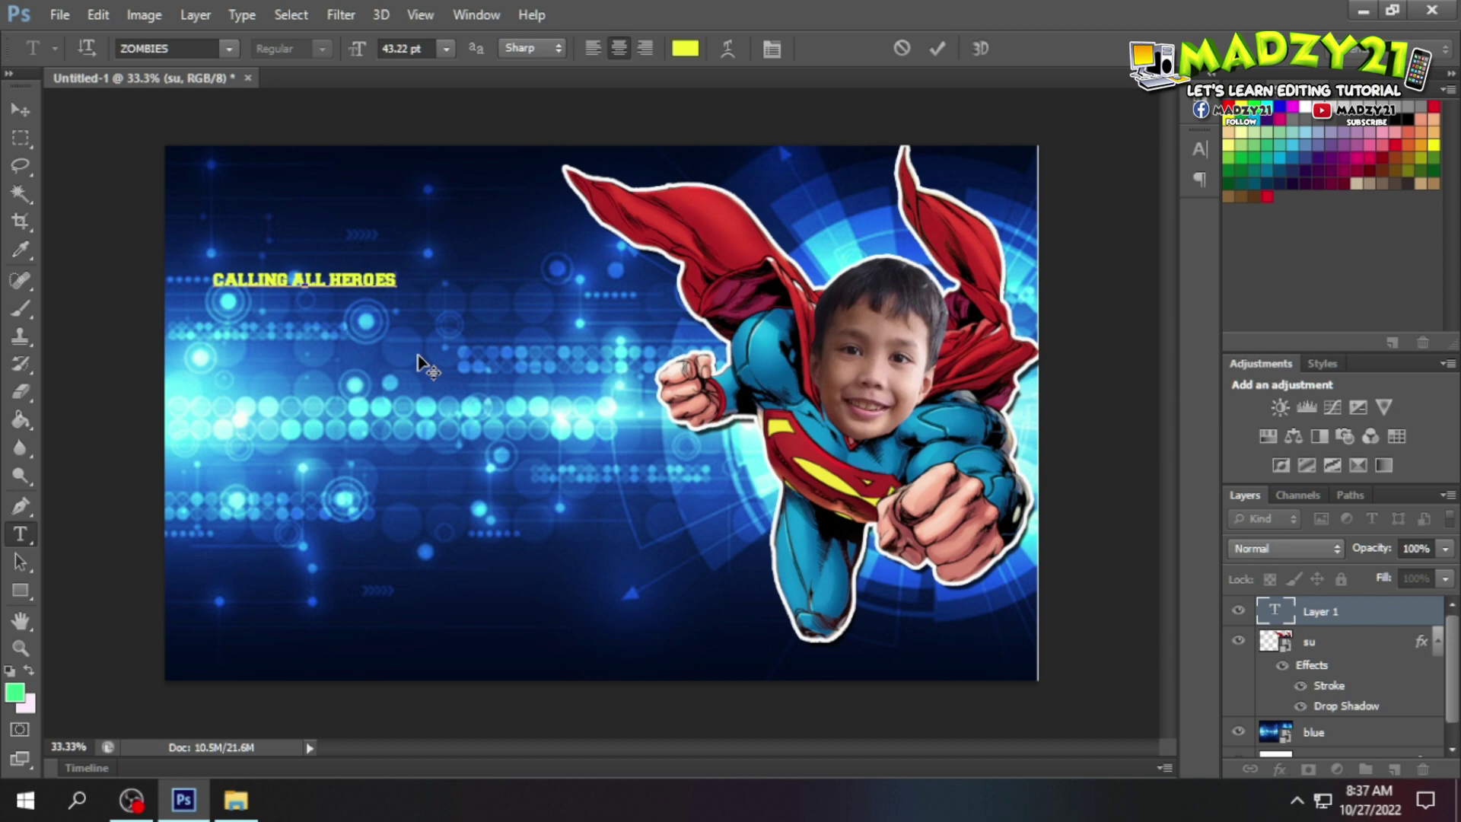
type("LETS")
key("BackSpace")
type("'S FLY")
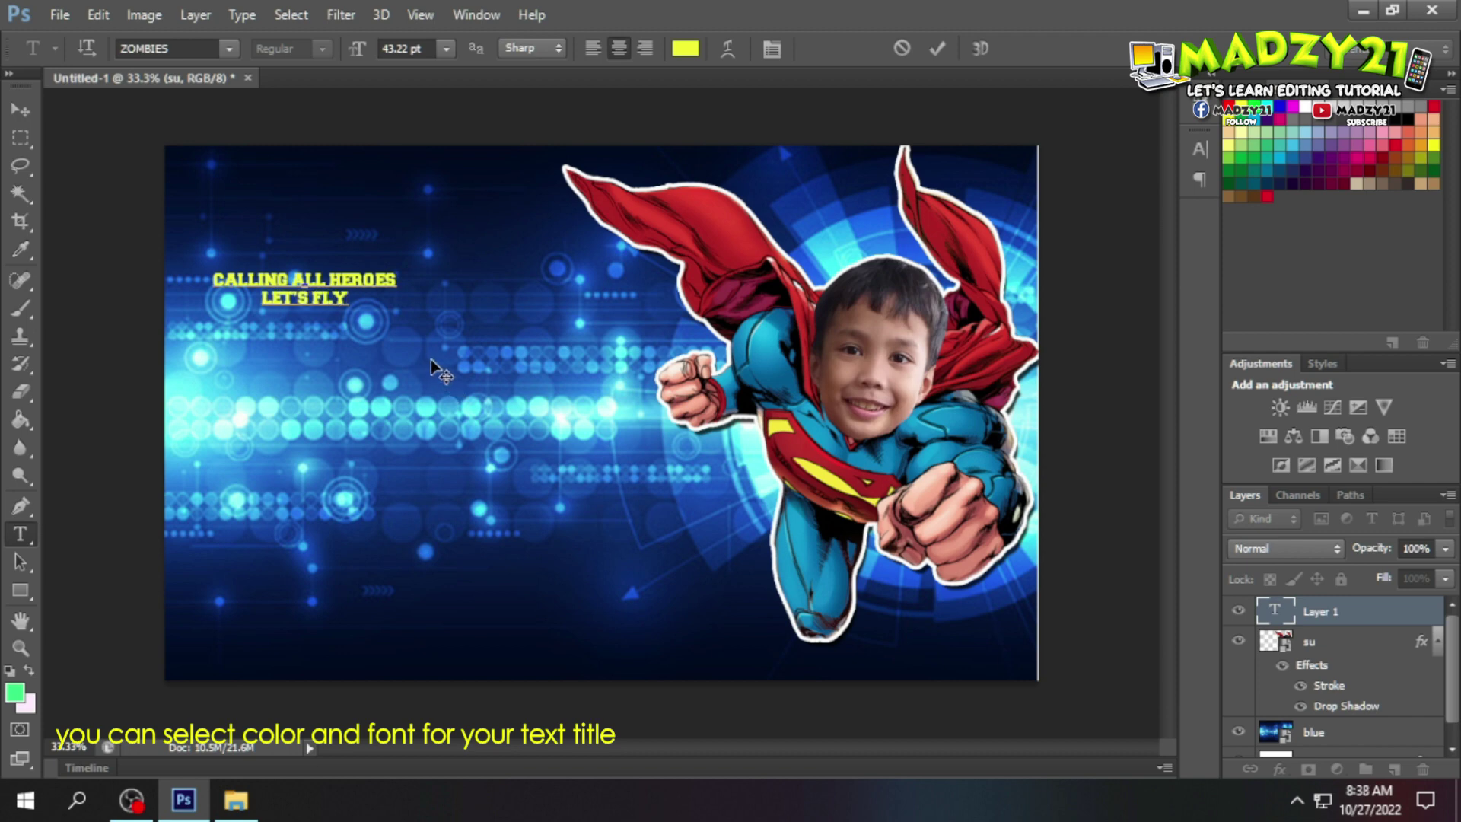
type(" TO")
left_click_drag(333, 348, 362, 259)
Step: Set the font size of the two-line title text to 90 pt
left_click_drag(307, 210, 470, 238)
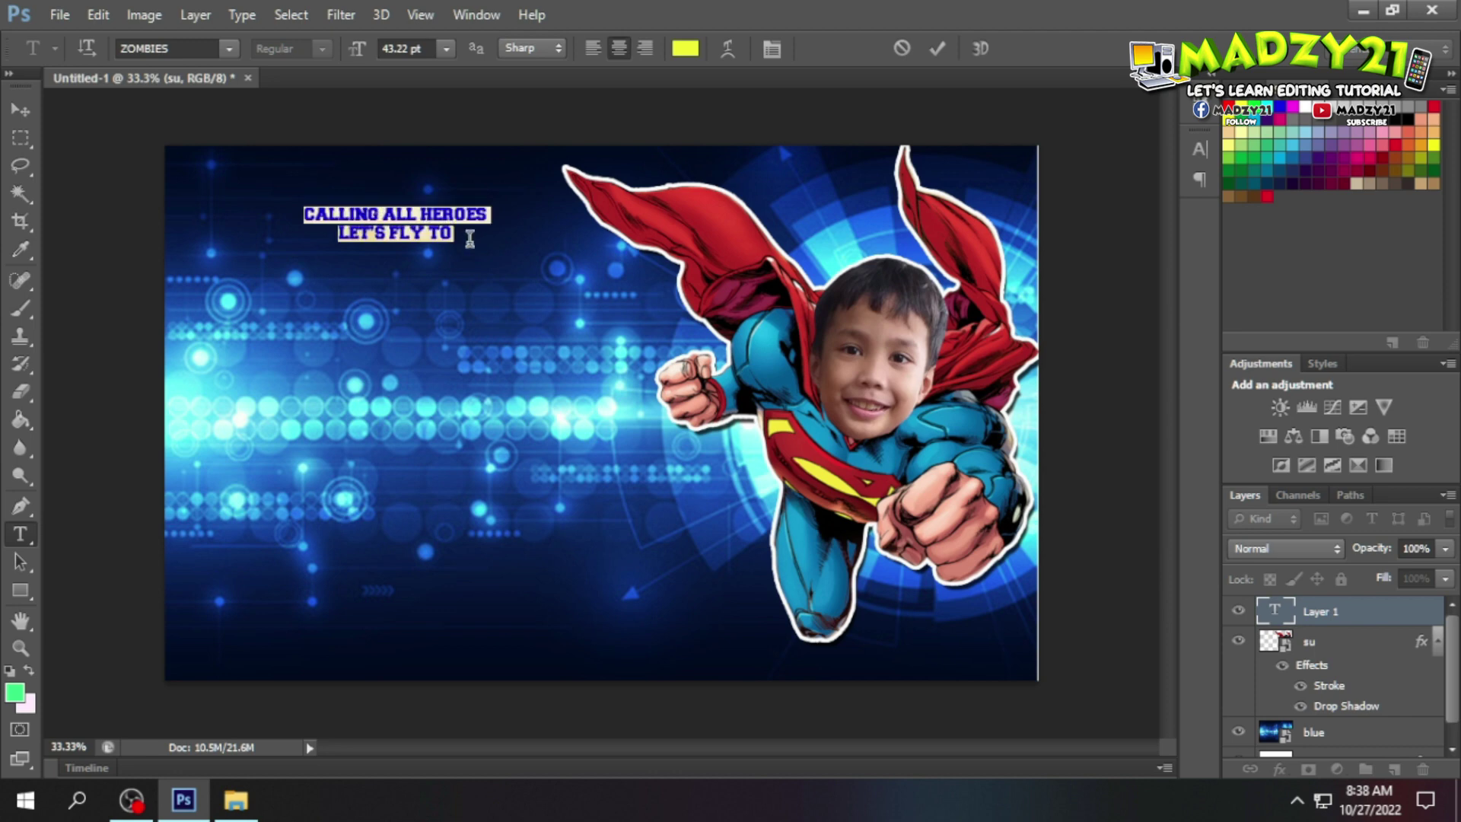
left_click(447, 49)
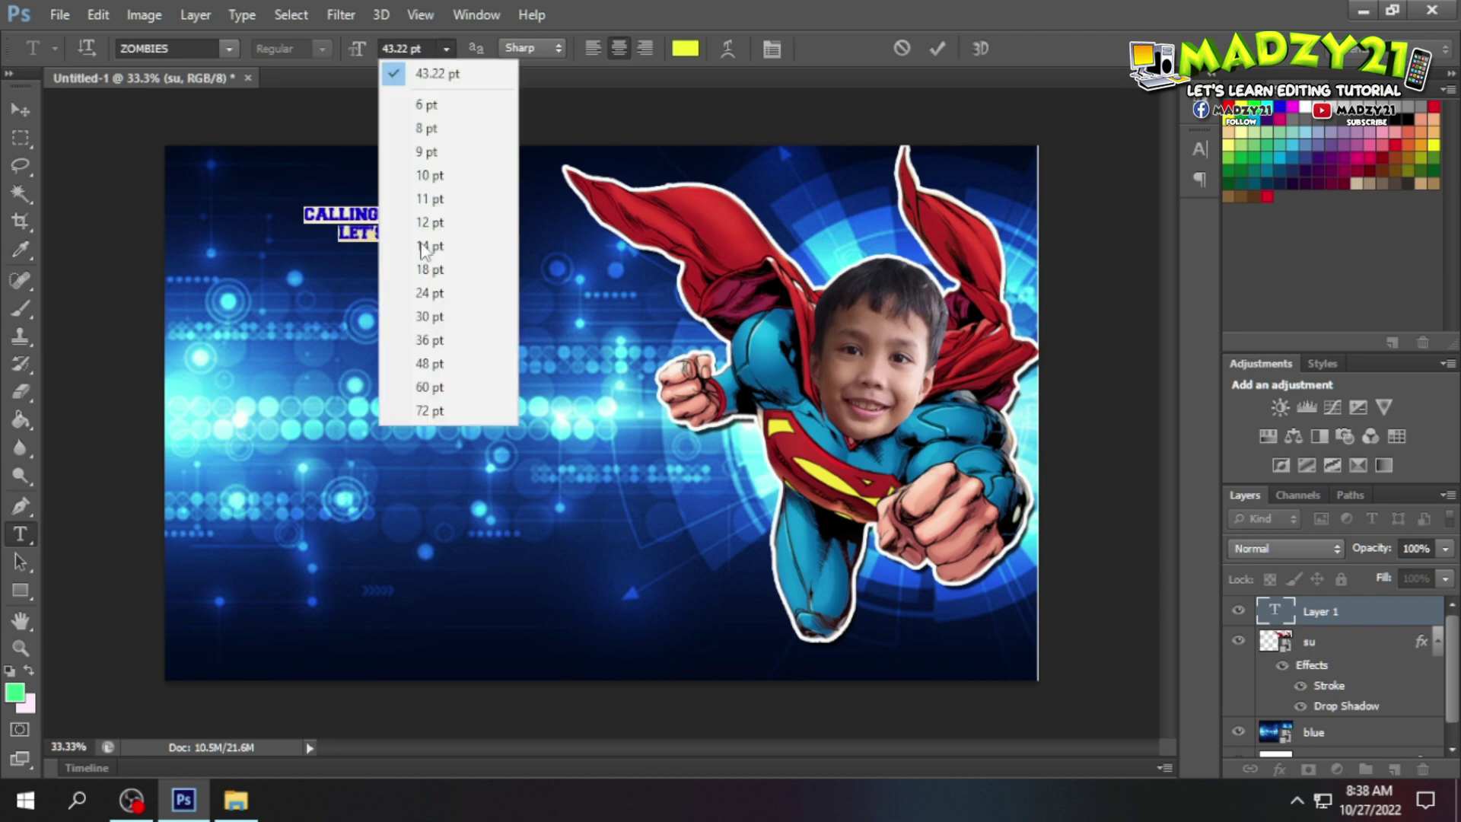
left_click(424, 409)
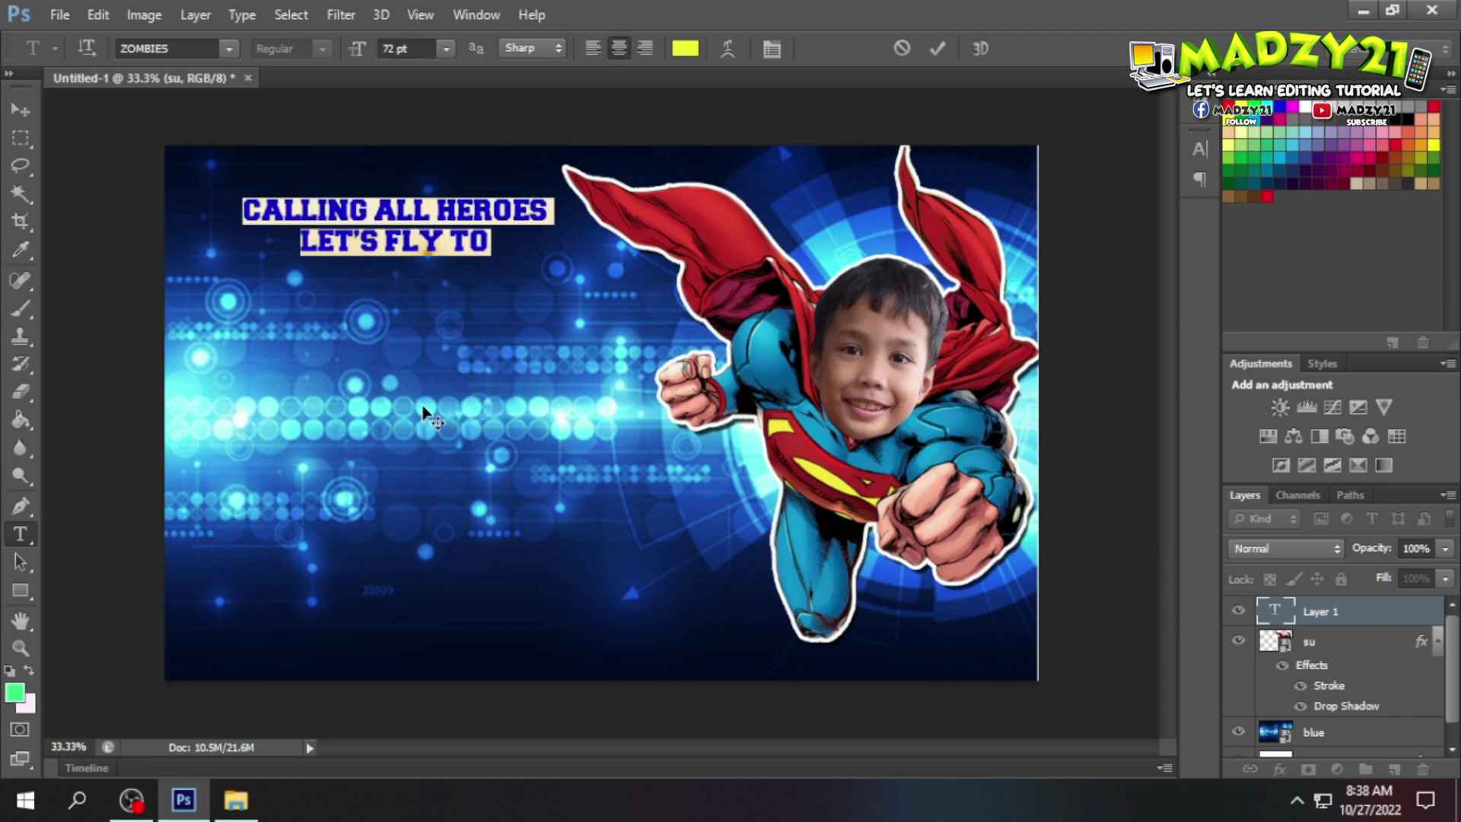
left_click(452, 52)
left_click(415, 49)
type("80")
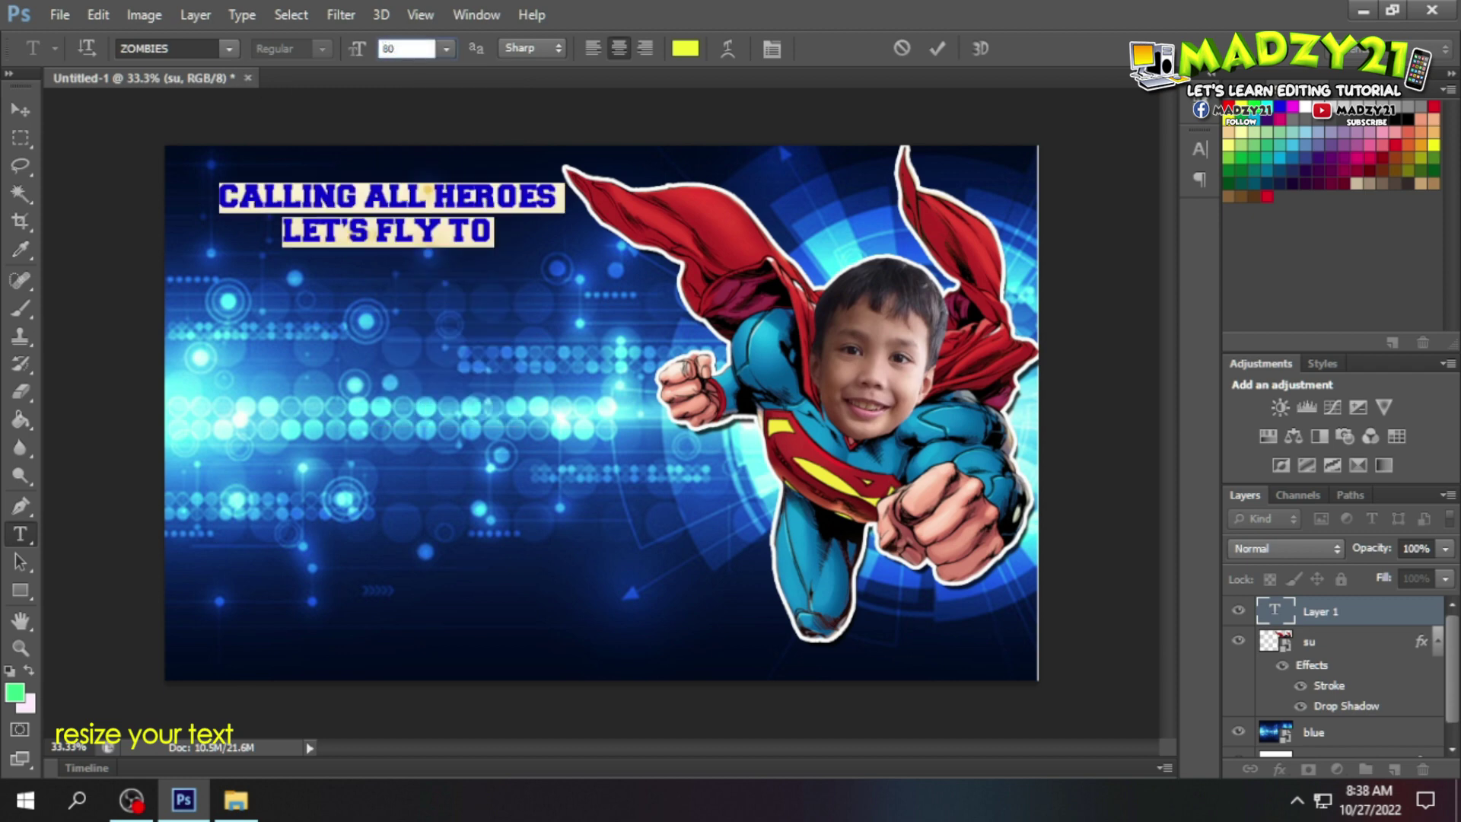
key("BackSpace")
key("BackSpace")
type("100")
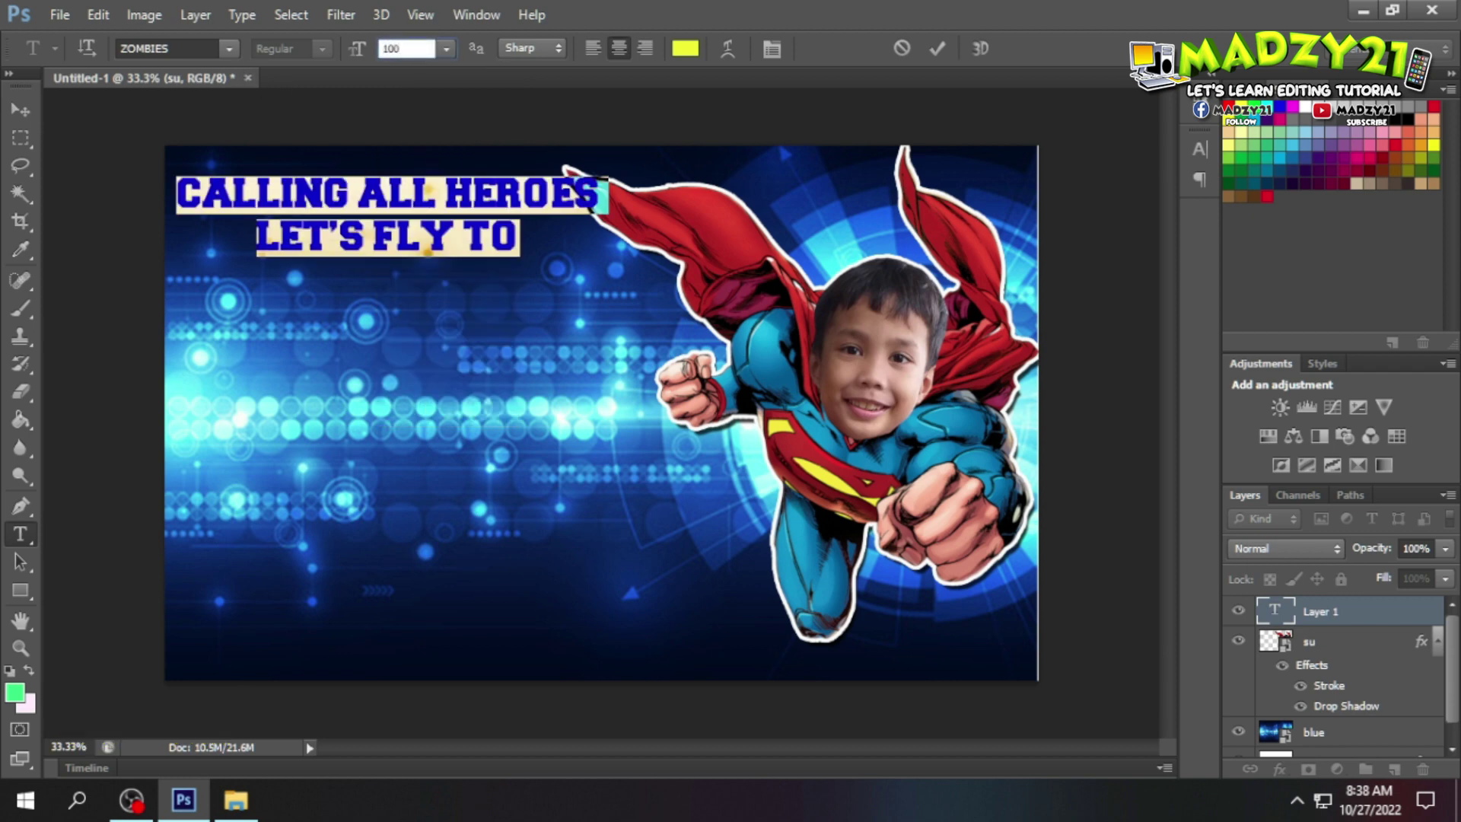
key("BackSpace")
key("BackSpace")
key("BackSpace")
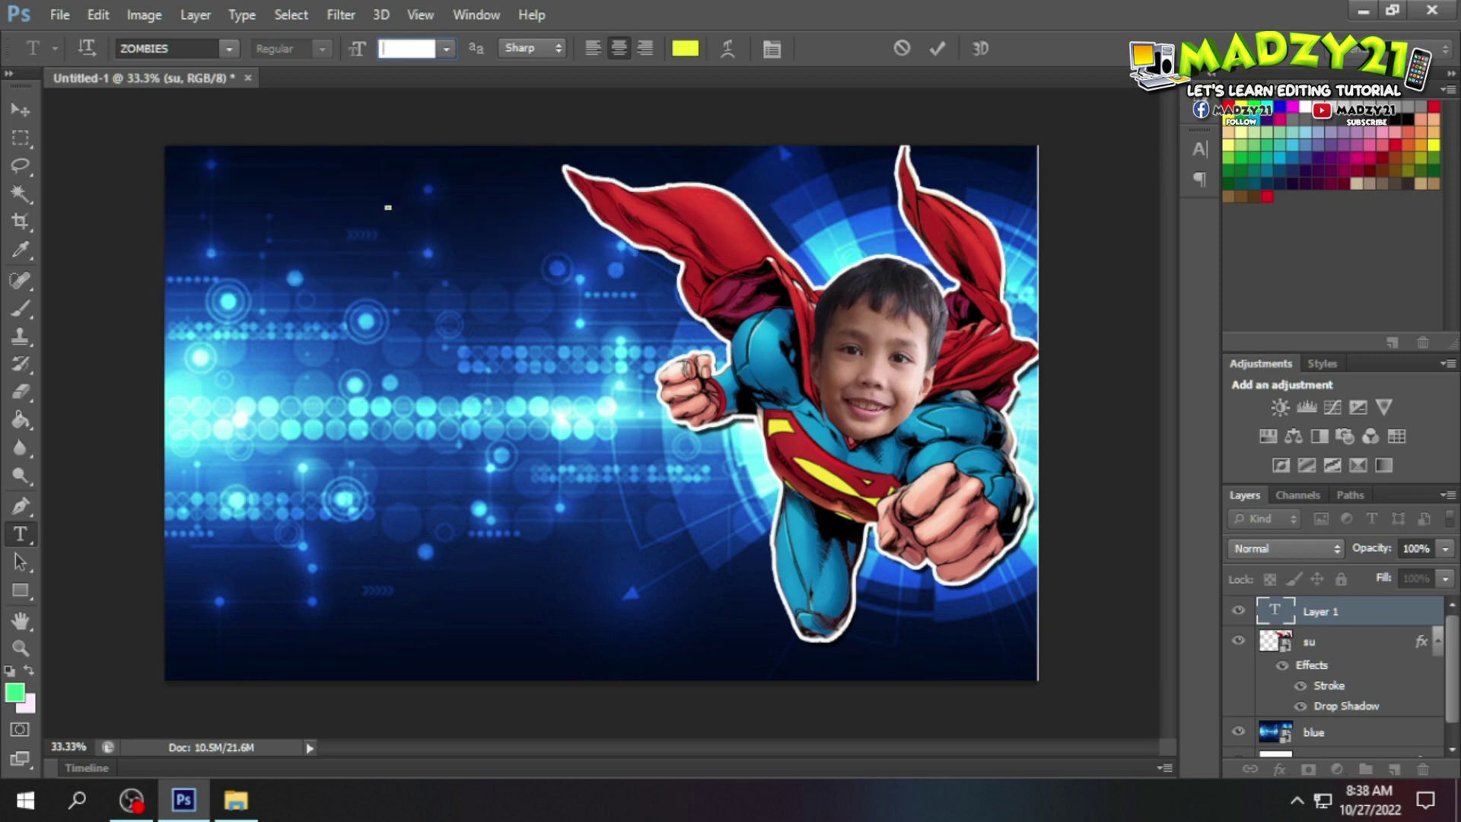
type("90")
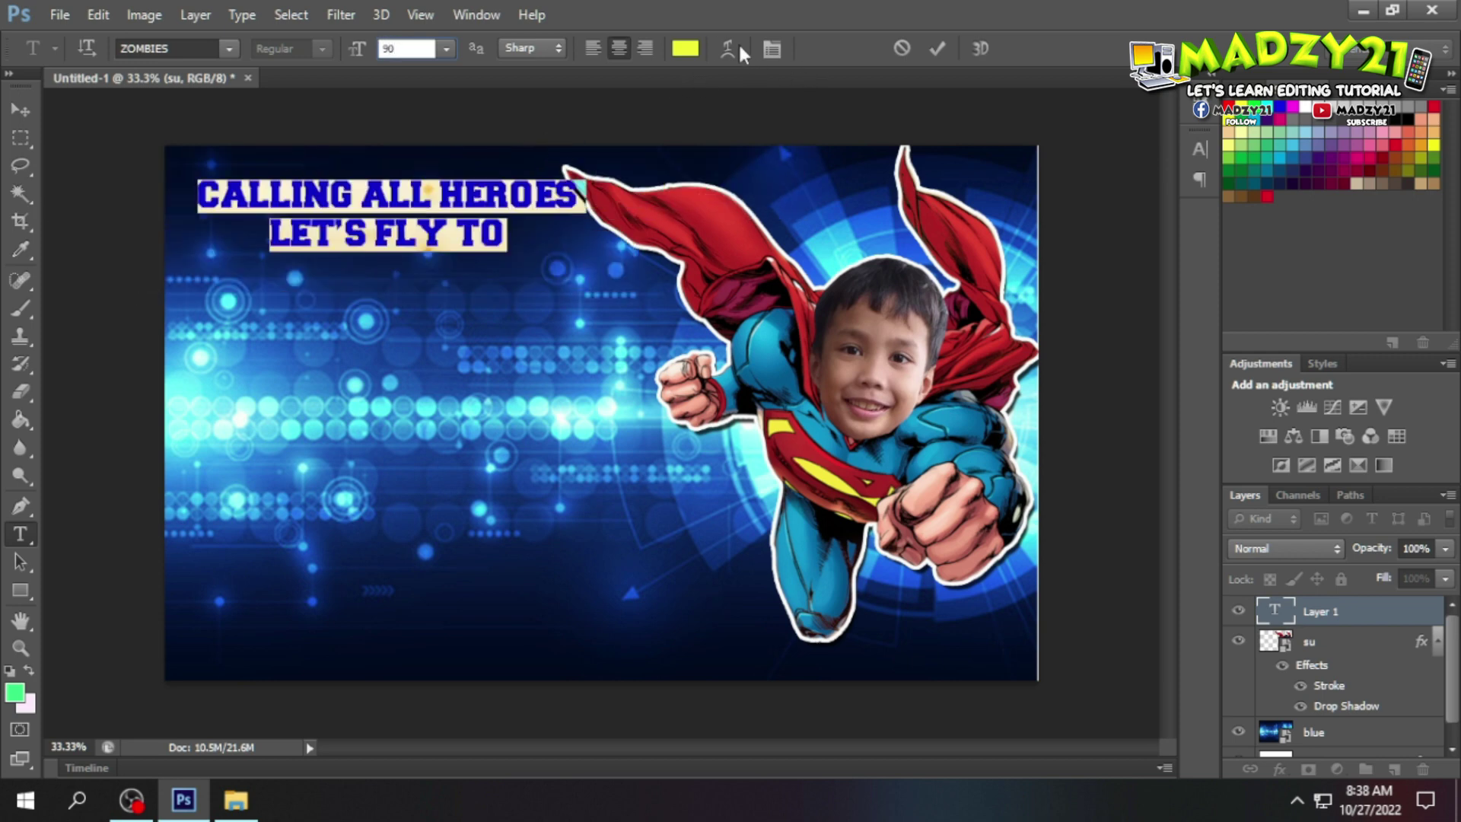
Step: Recolour the title text bright red (ff0214) and commit the text edit
left_click(684, 48)
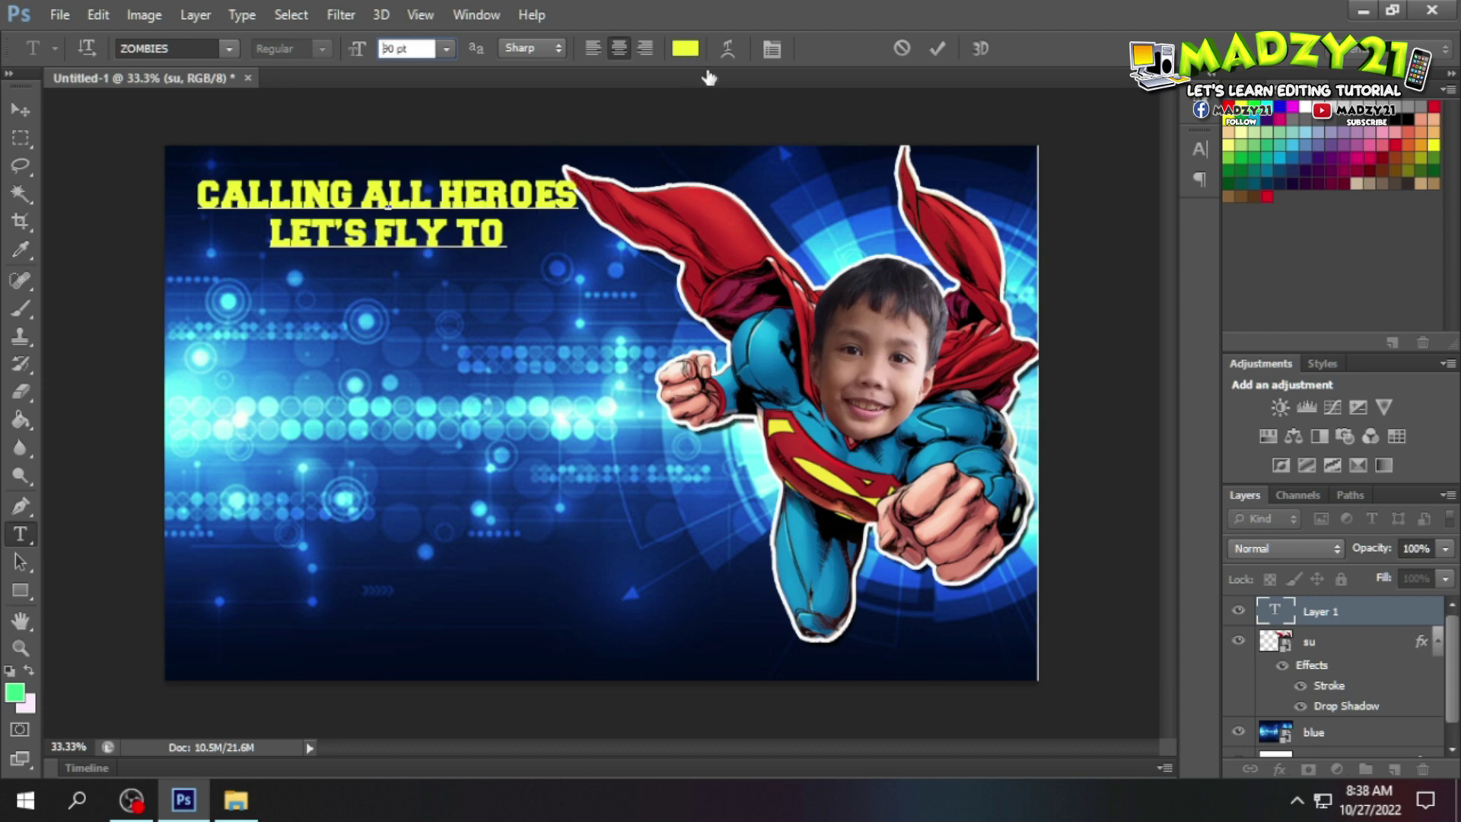
left_click(1050, 218)
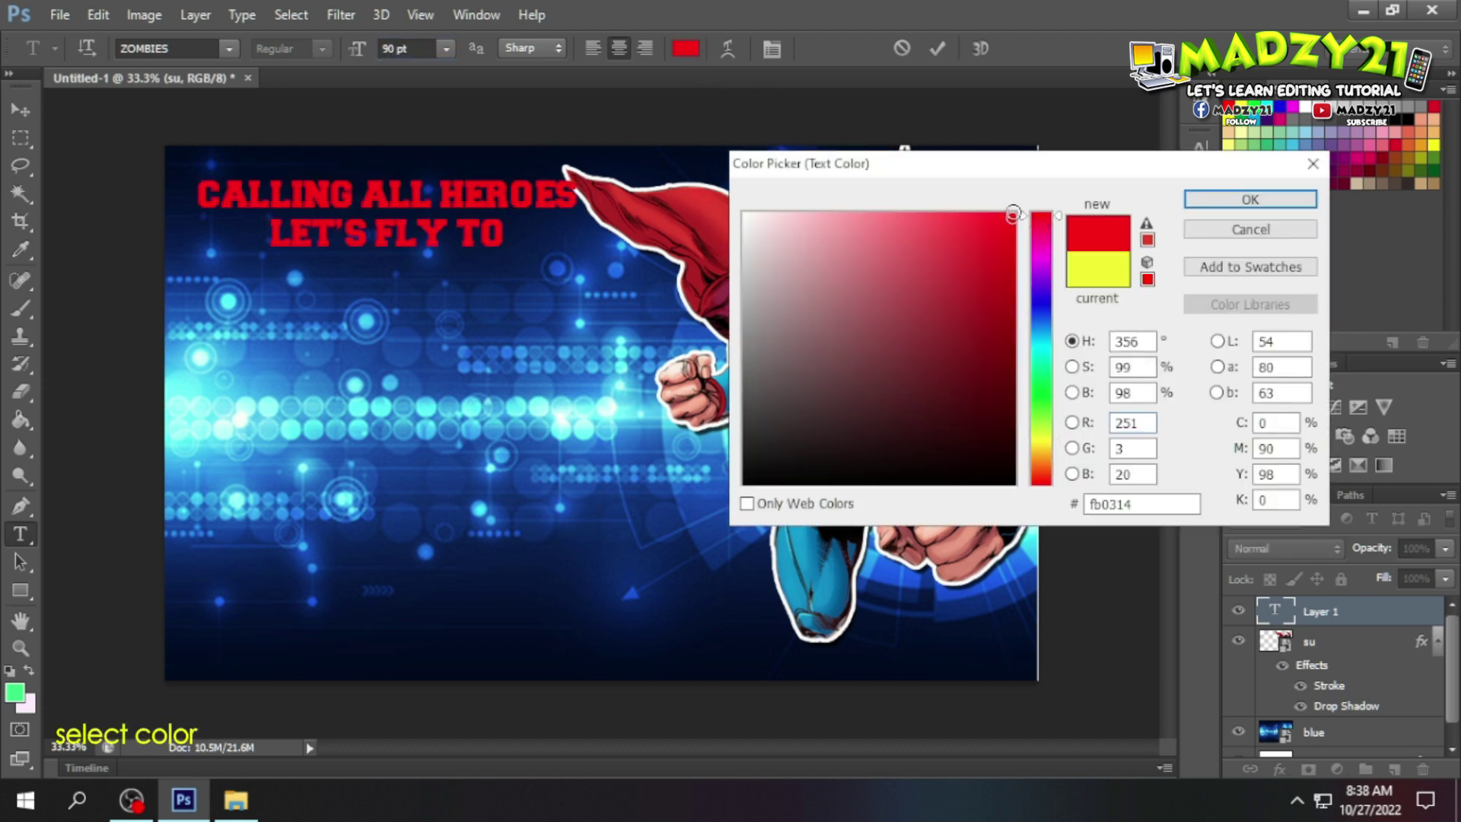
left_click(1256, 200)
left_click(936, 48)
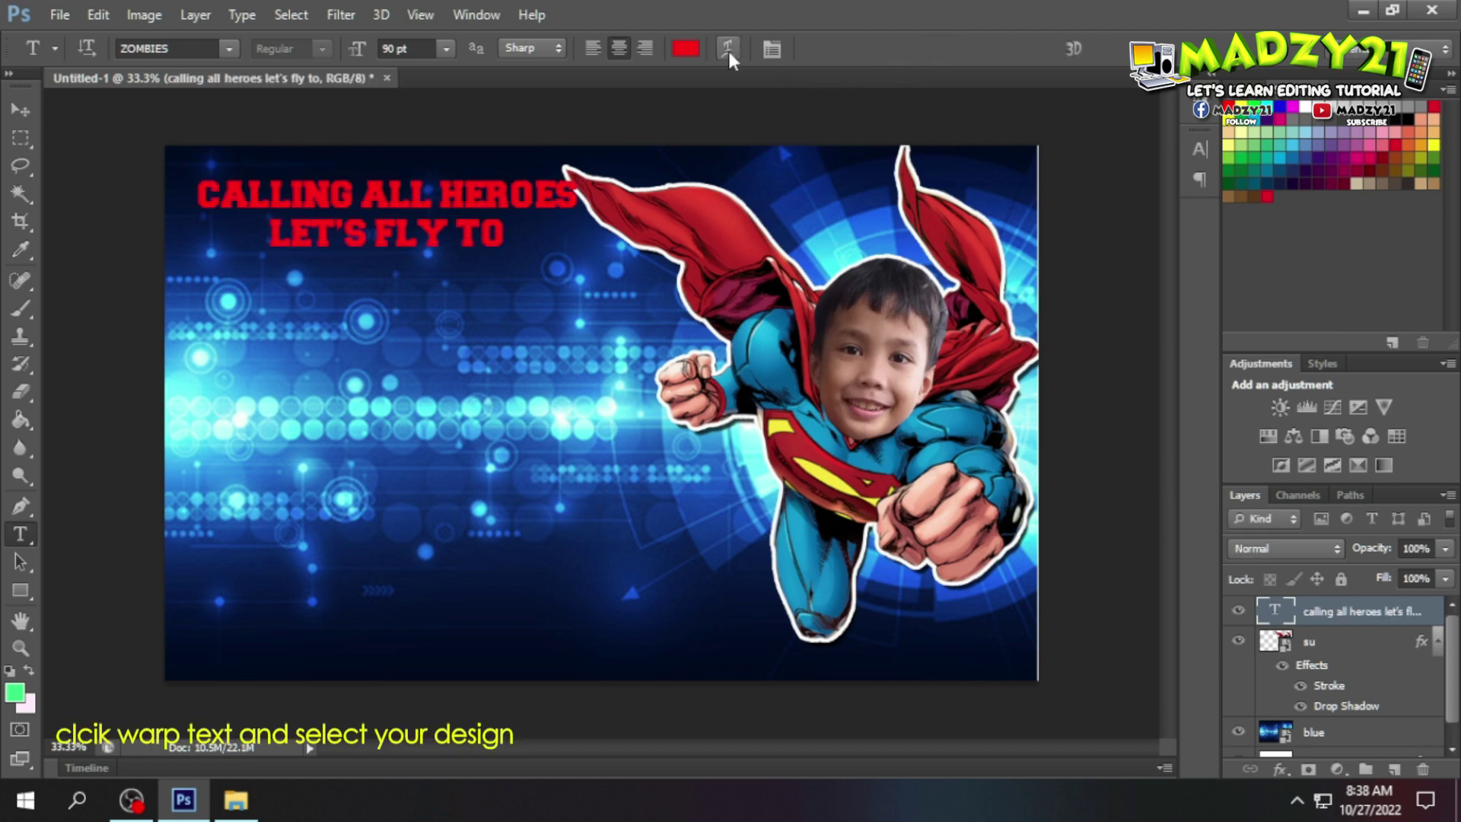
Step: Warp the title text with the Arc style, horizontal, using a 10% bend
left_click(727, 48)
left_click(1105, 223)
left_click(1090, 277)
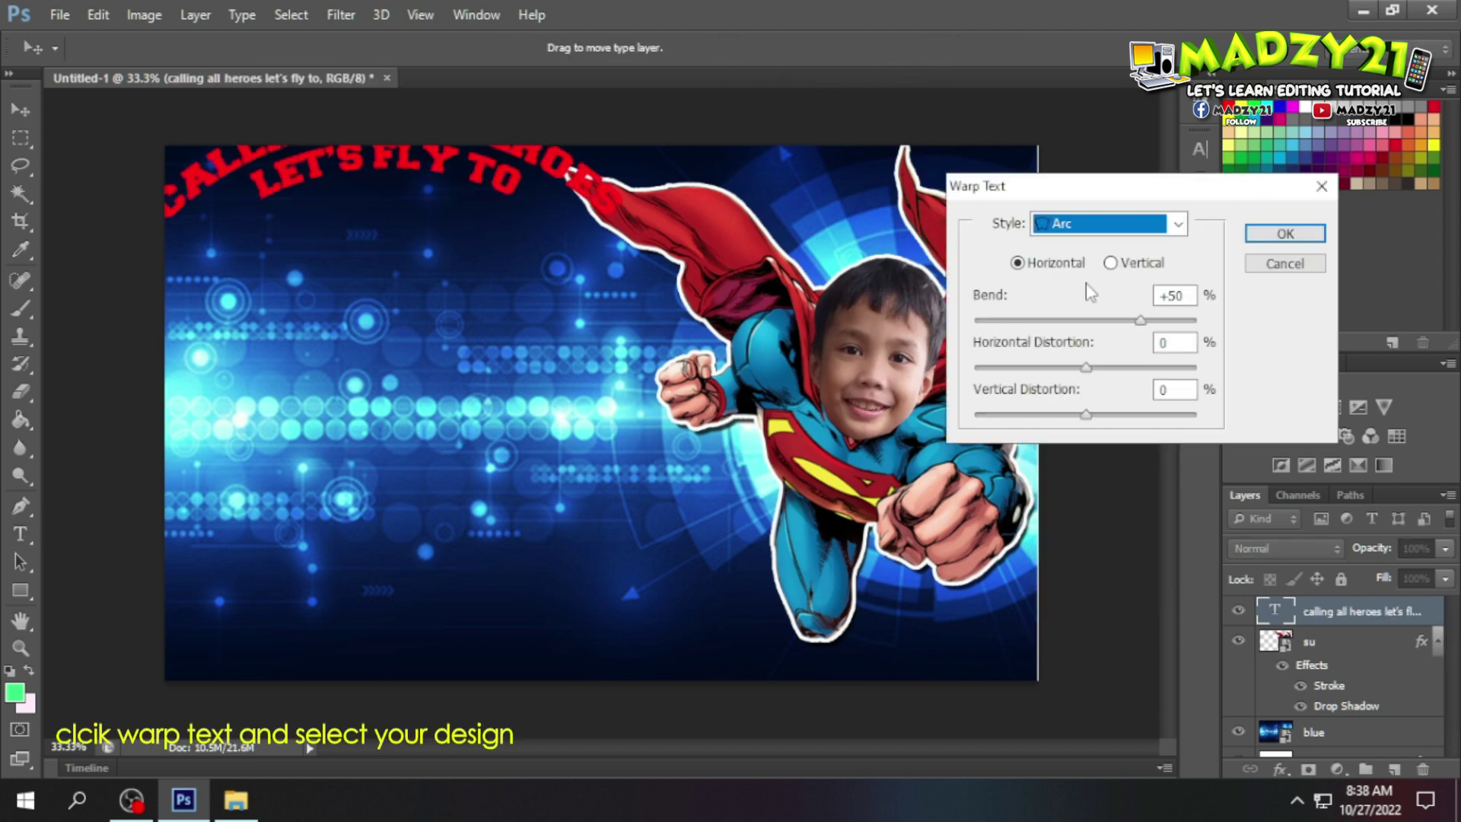
left_click(1090, 320)
left_click_drag(1084, 321, 1104, 331)
type("10")
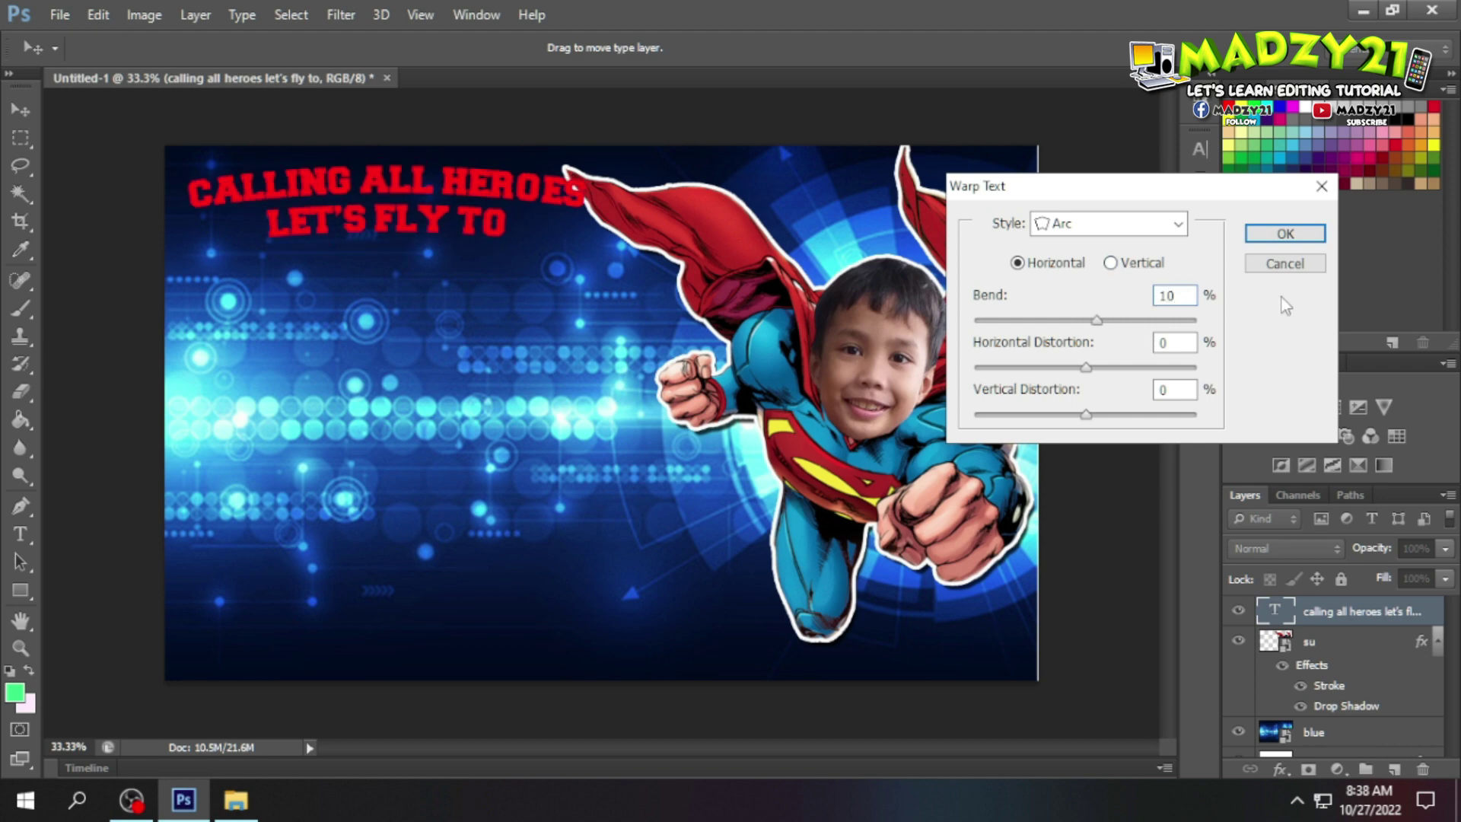
left_click(1286, 233)
Step: Add a stroke effect to the title text layer and show its stroke settings
right_click(1357, 615)
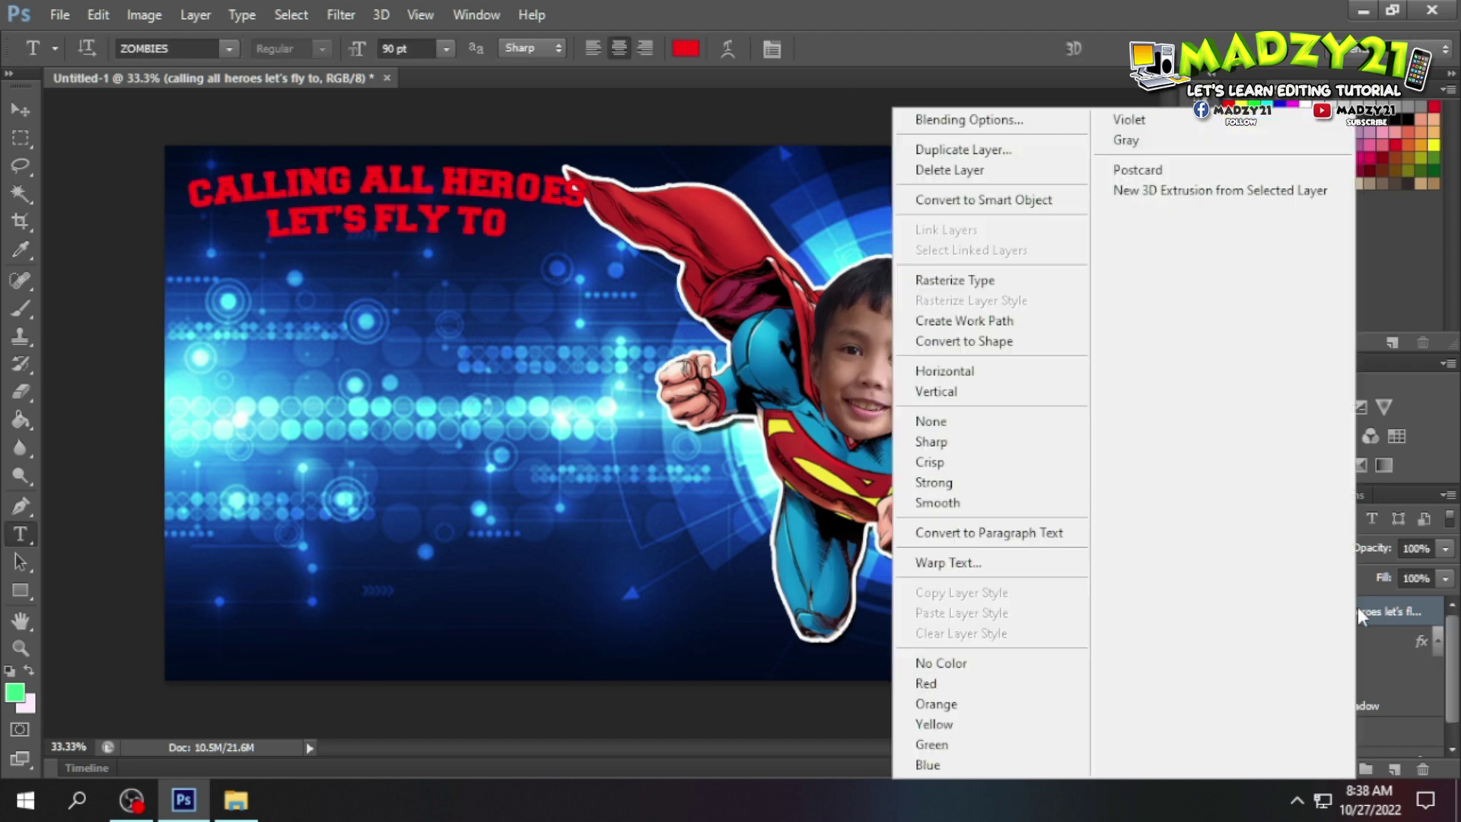
left_click(1179, 363)
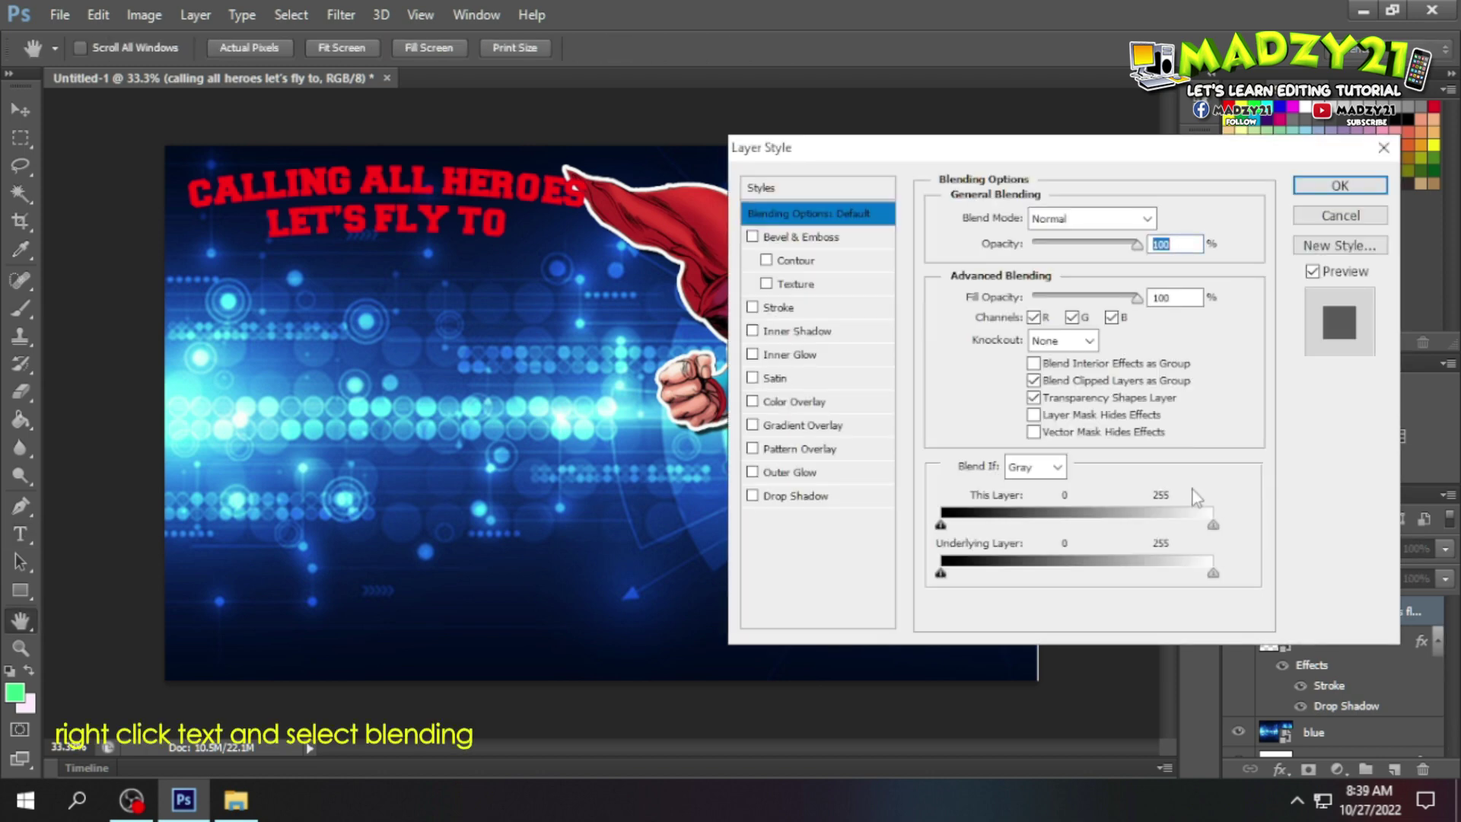
left_click(764, 310)
left_click(789, 314)
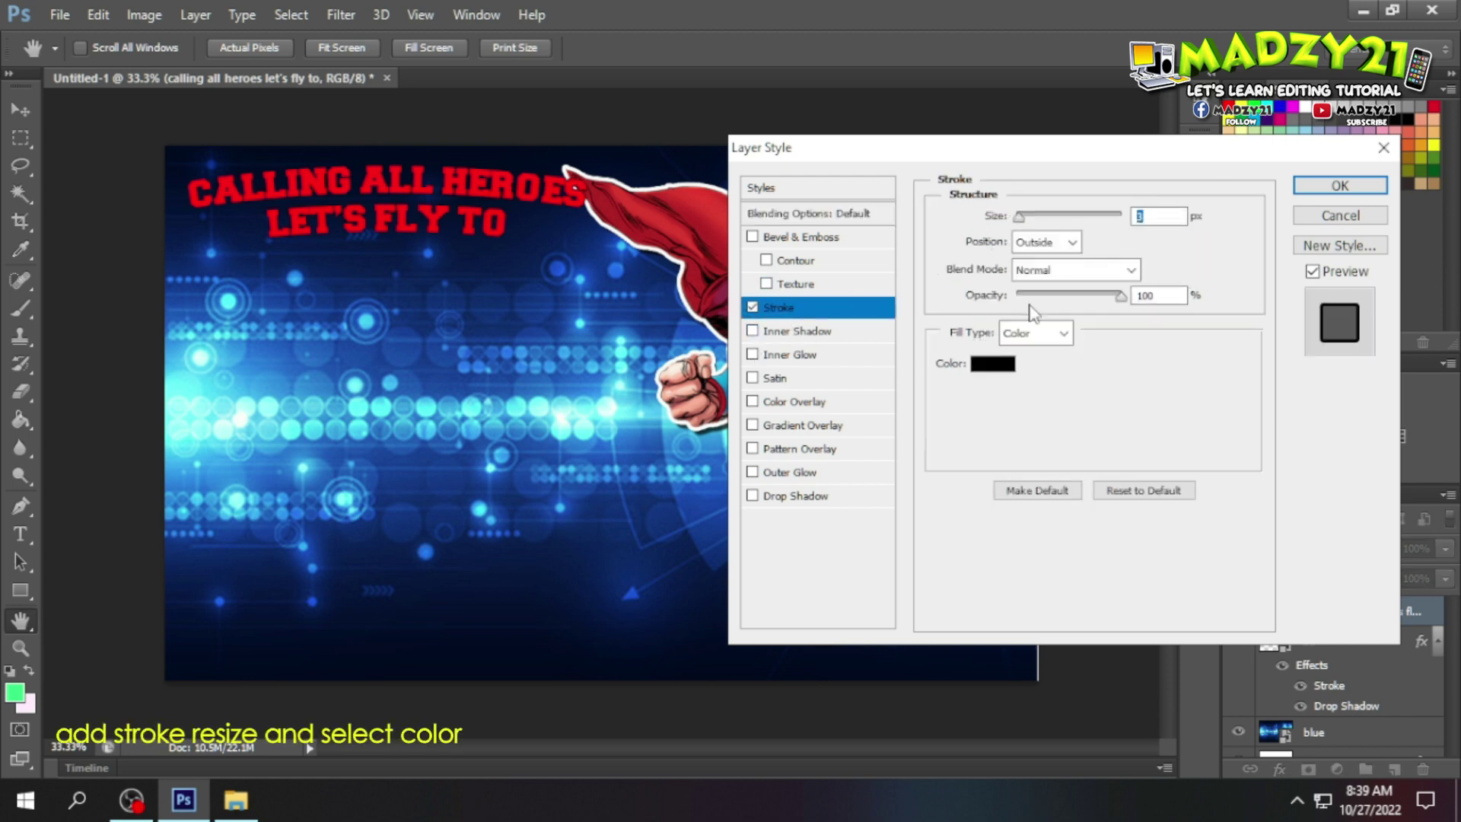
Step: Set the title's stroke to yellow (fced00) with a size of 5 px and apply the layer style
left_click(992, 365)
left_click_drag(1038, 448, 1037, 433)
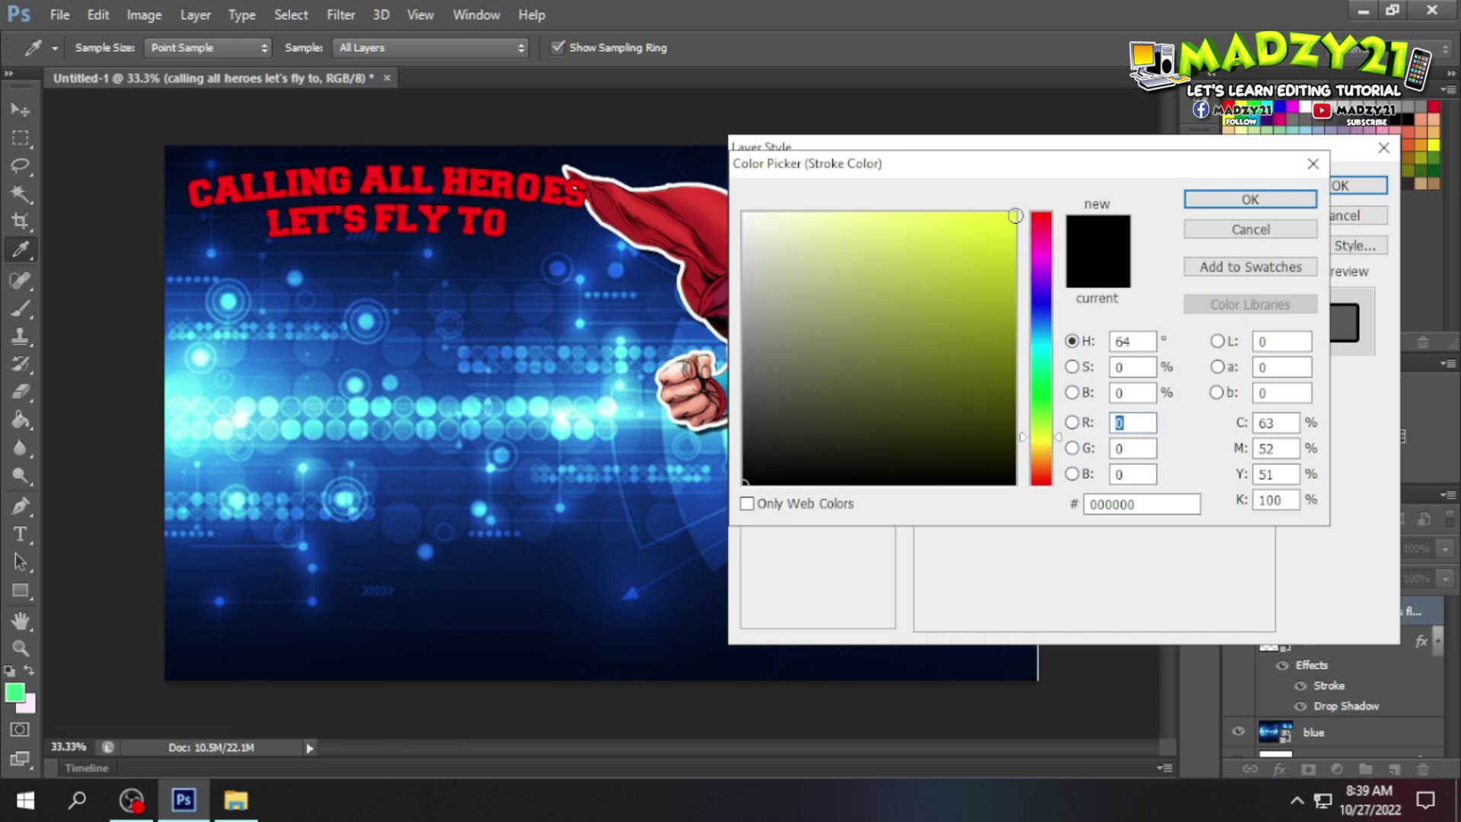
left_click(1015, 215)
left_click_drag(1051, 448, 1041, 442)
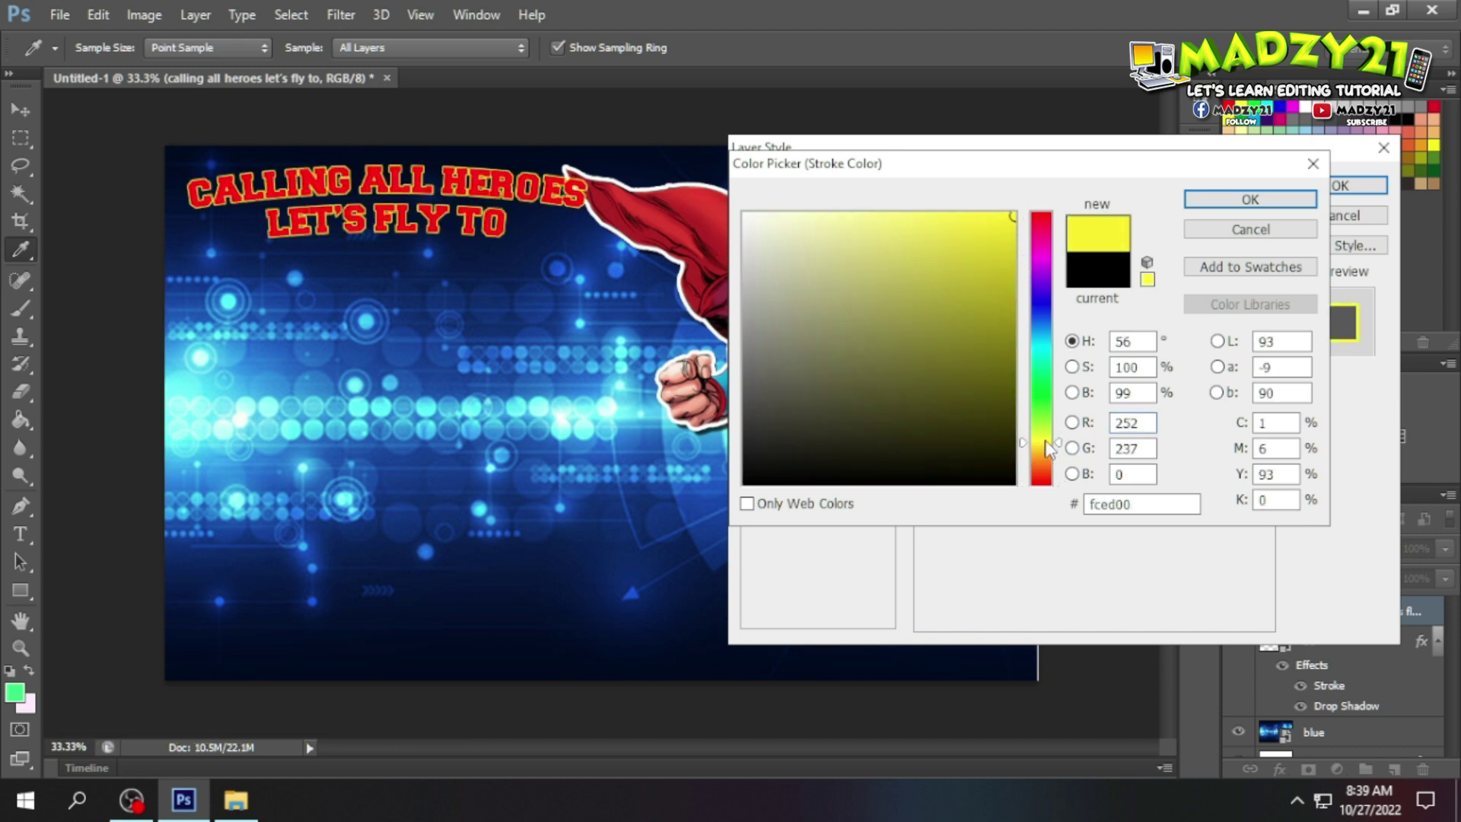
double_click(1134, 505)
left_click(1250, 200)
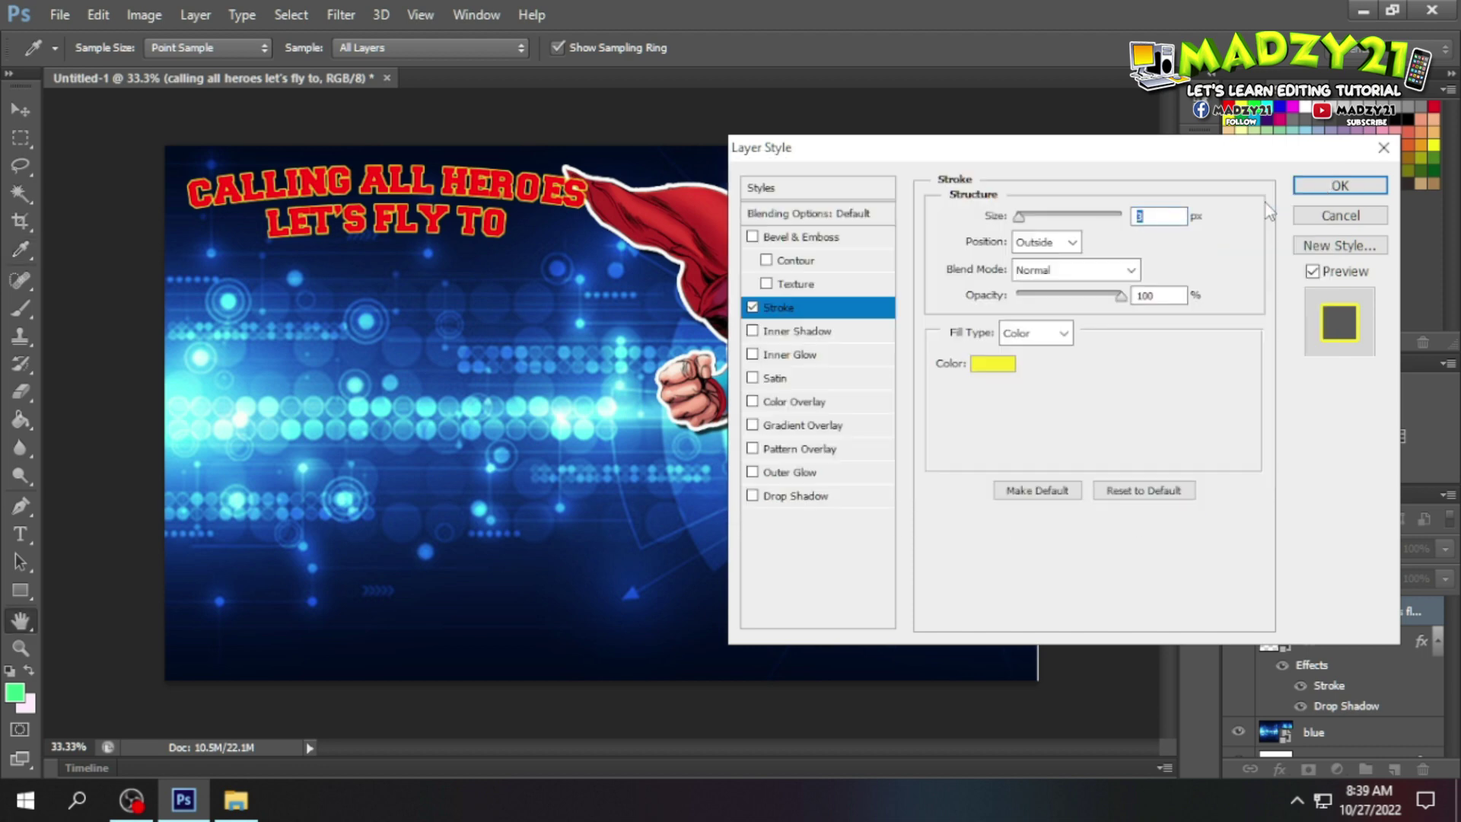
type("4")
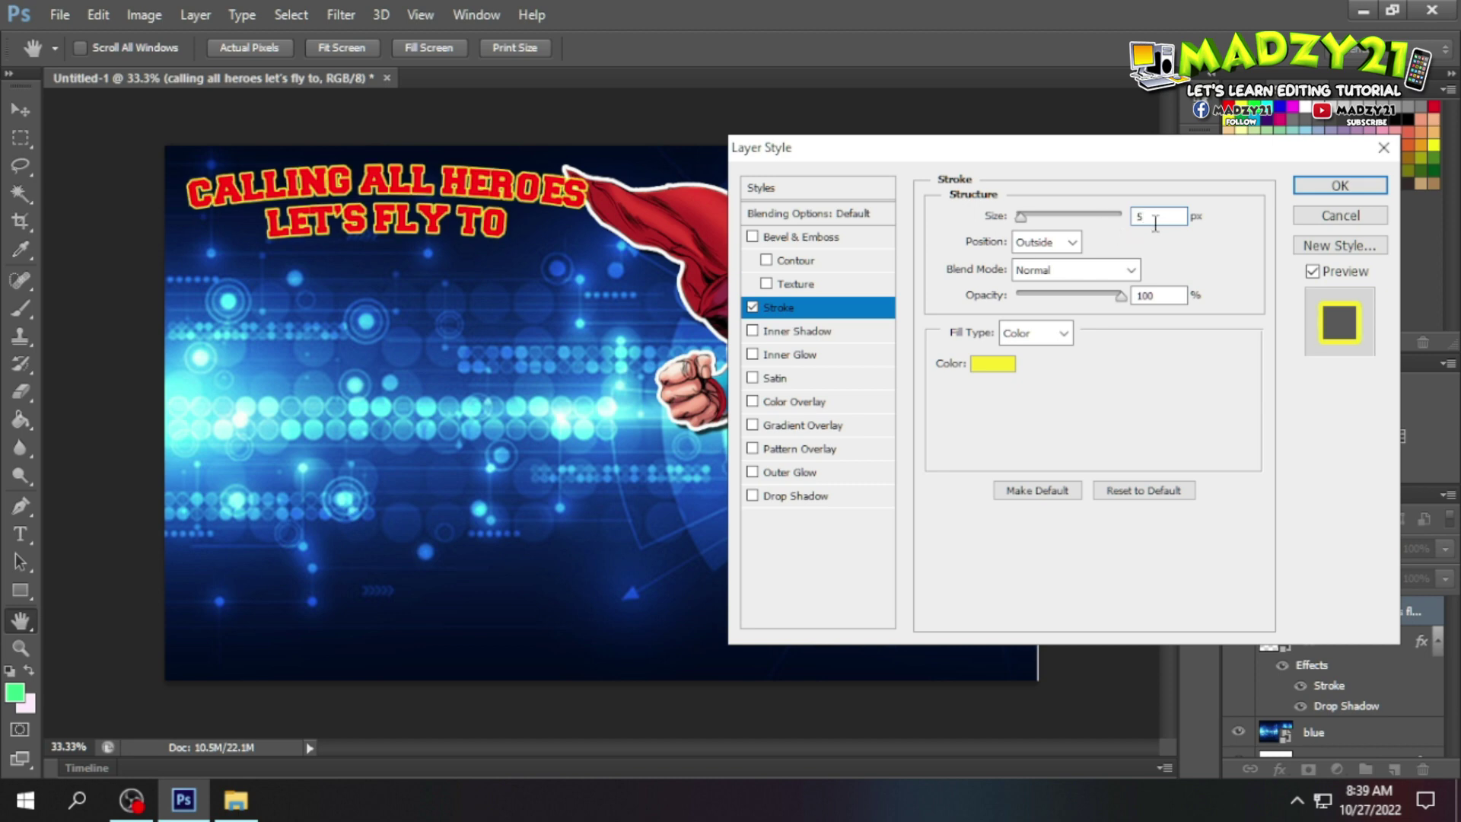
left_click(1353, 194)
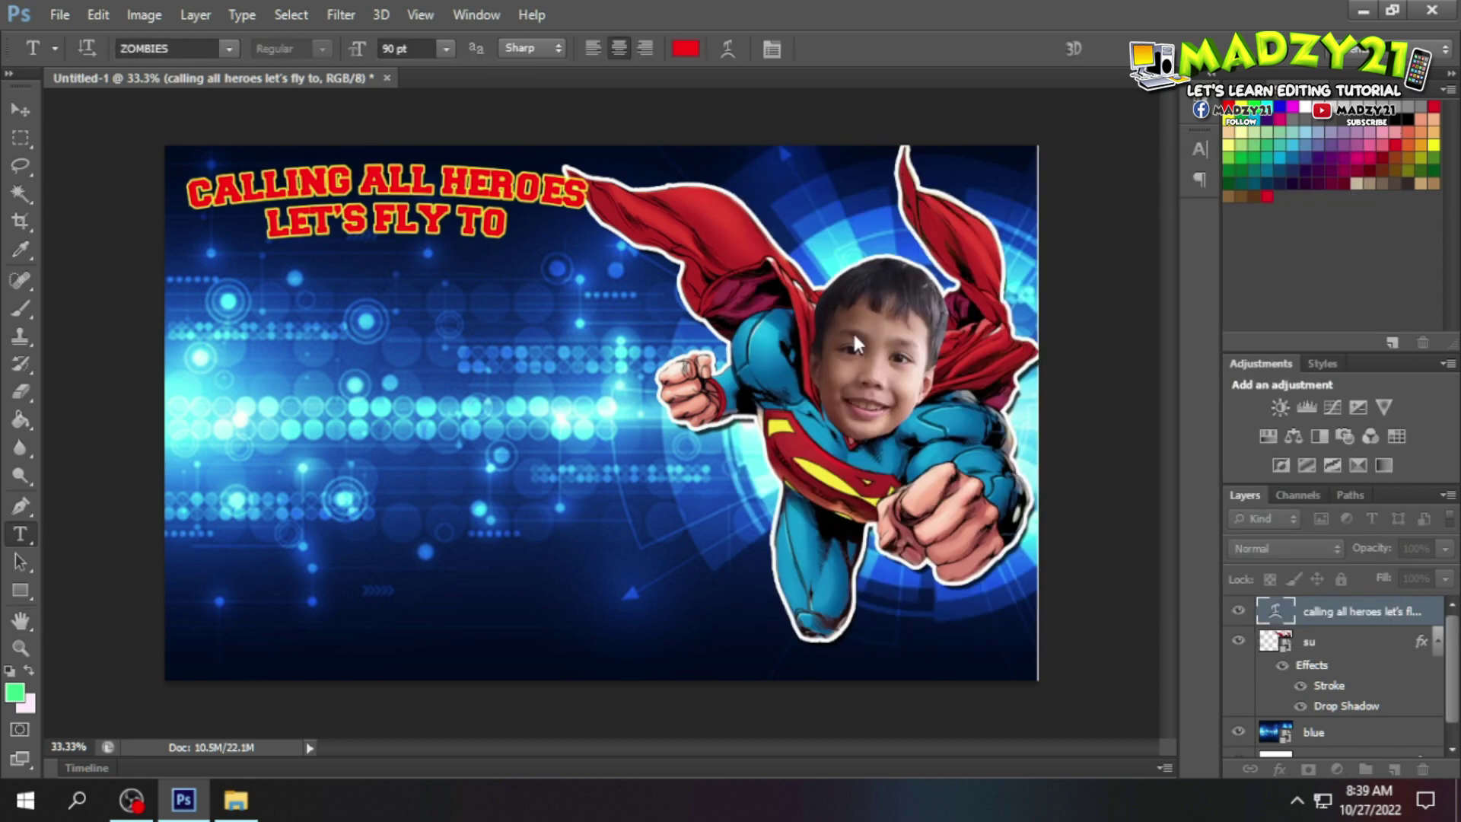
Step: Discard the stray empty text layer and shift the arched title slightly to the right
left_click_drag(502, 292, 473, 283)
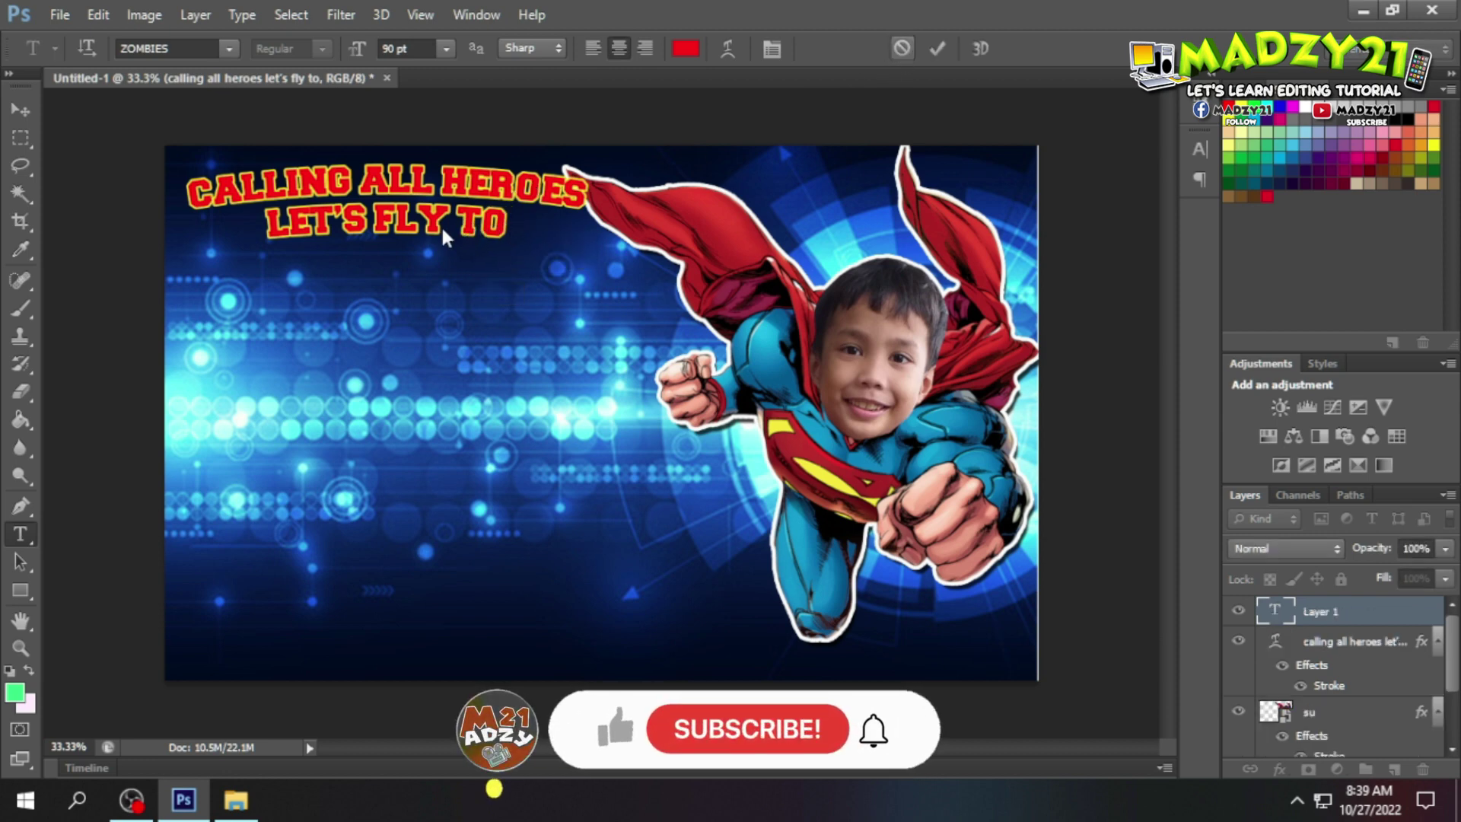
key("Escape")
left_click_drag(425, 260, 436, 261)
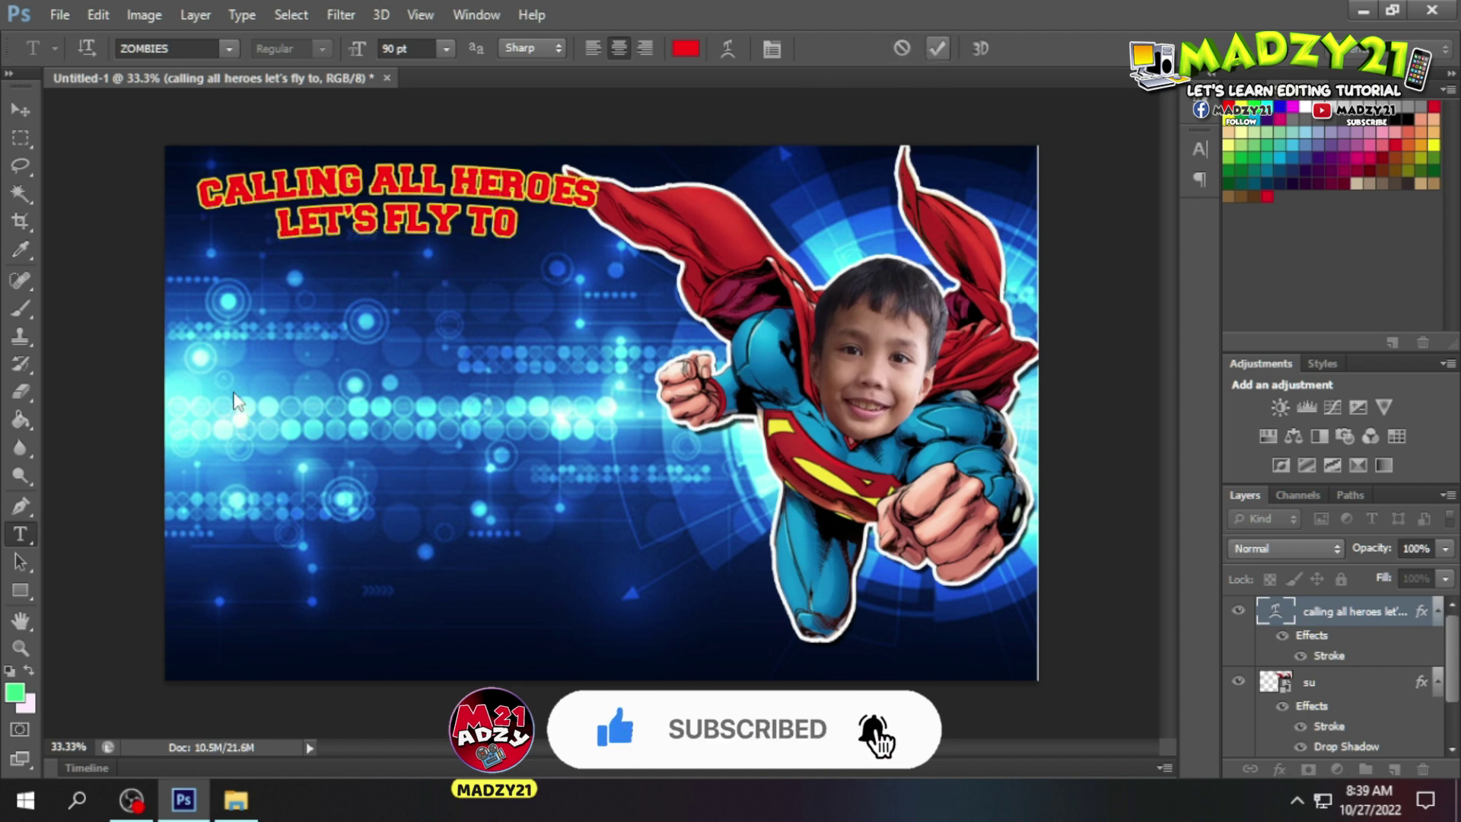
left_click(320, 305)
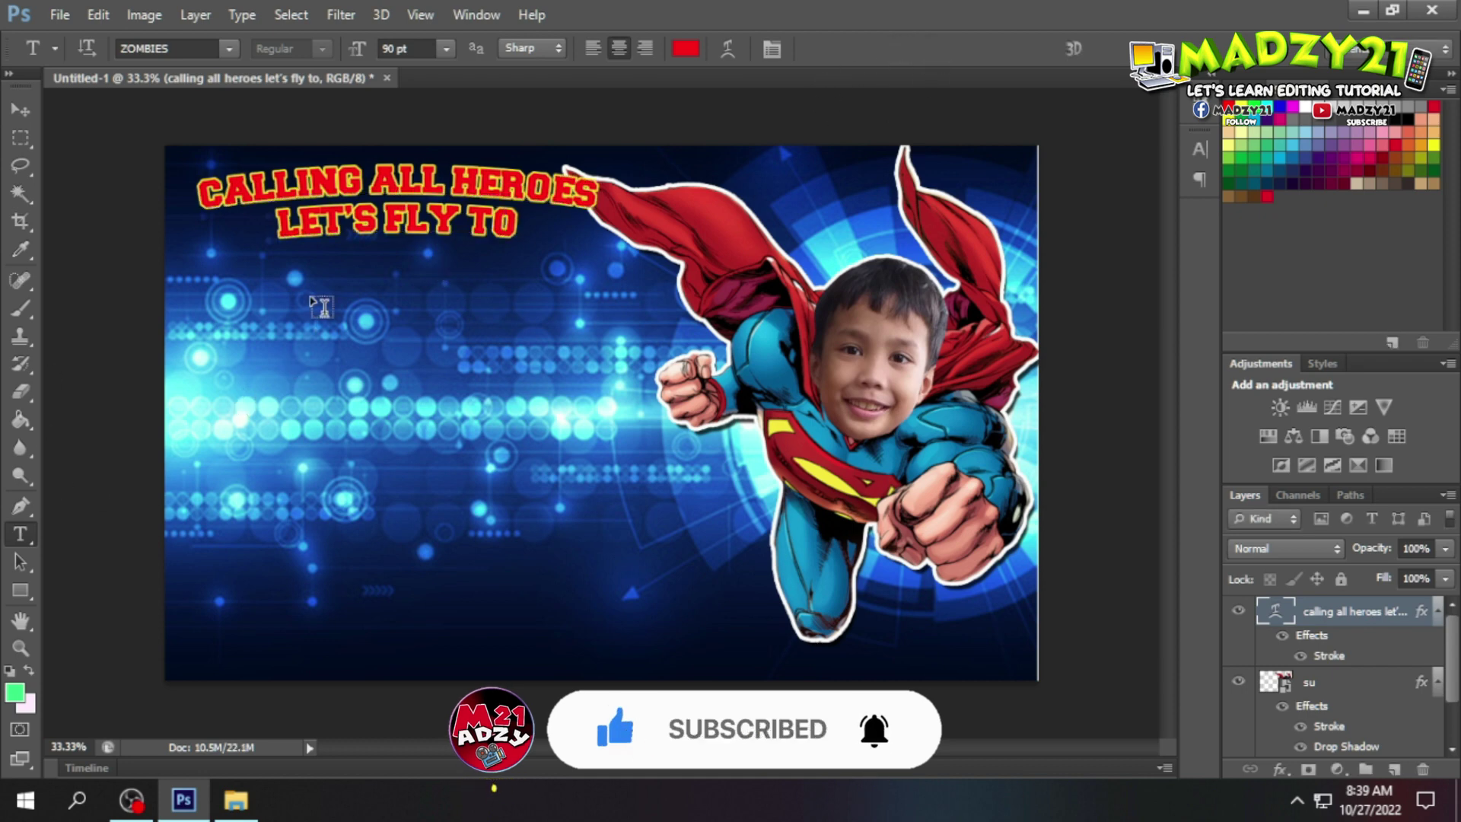
Step: Add the child's first name in capitals as a new text line and place it centred below the title
left_click(309, 297)
type("ZYRONE")
left_click_drag(299, 388, 391, 391)
Step: Recolour the name text blue (0802ff) and commit the text edit
left_click_drag(326, 287, 478, 289)
left_click(687, 48)
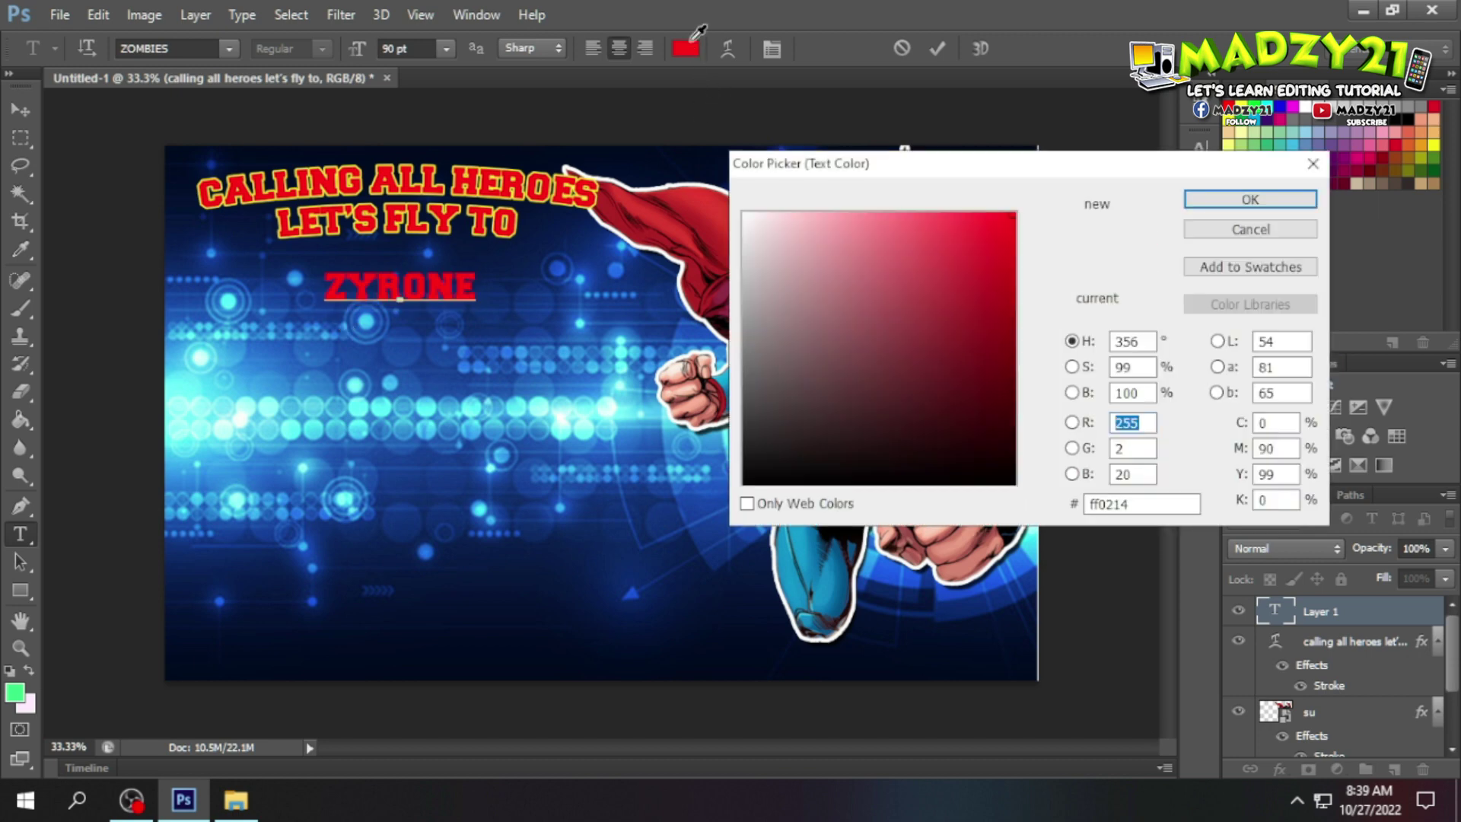
left_click(1041, 303)
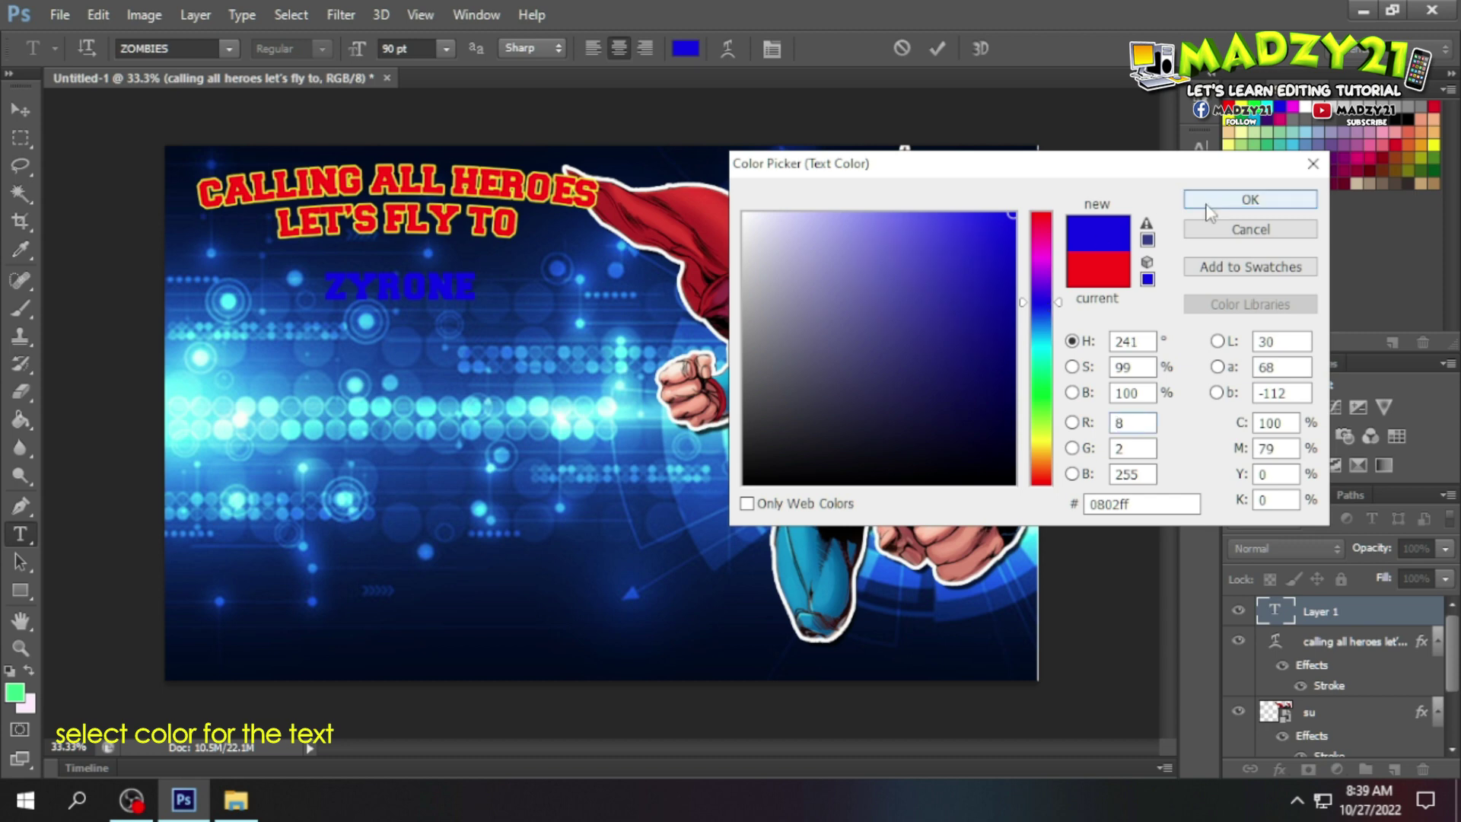
left_click(1250, 199)
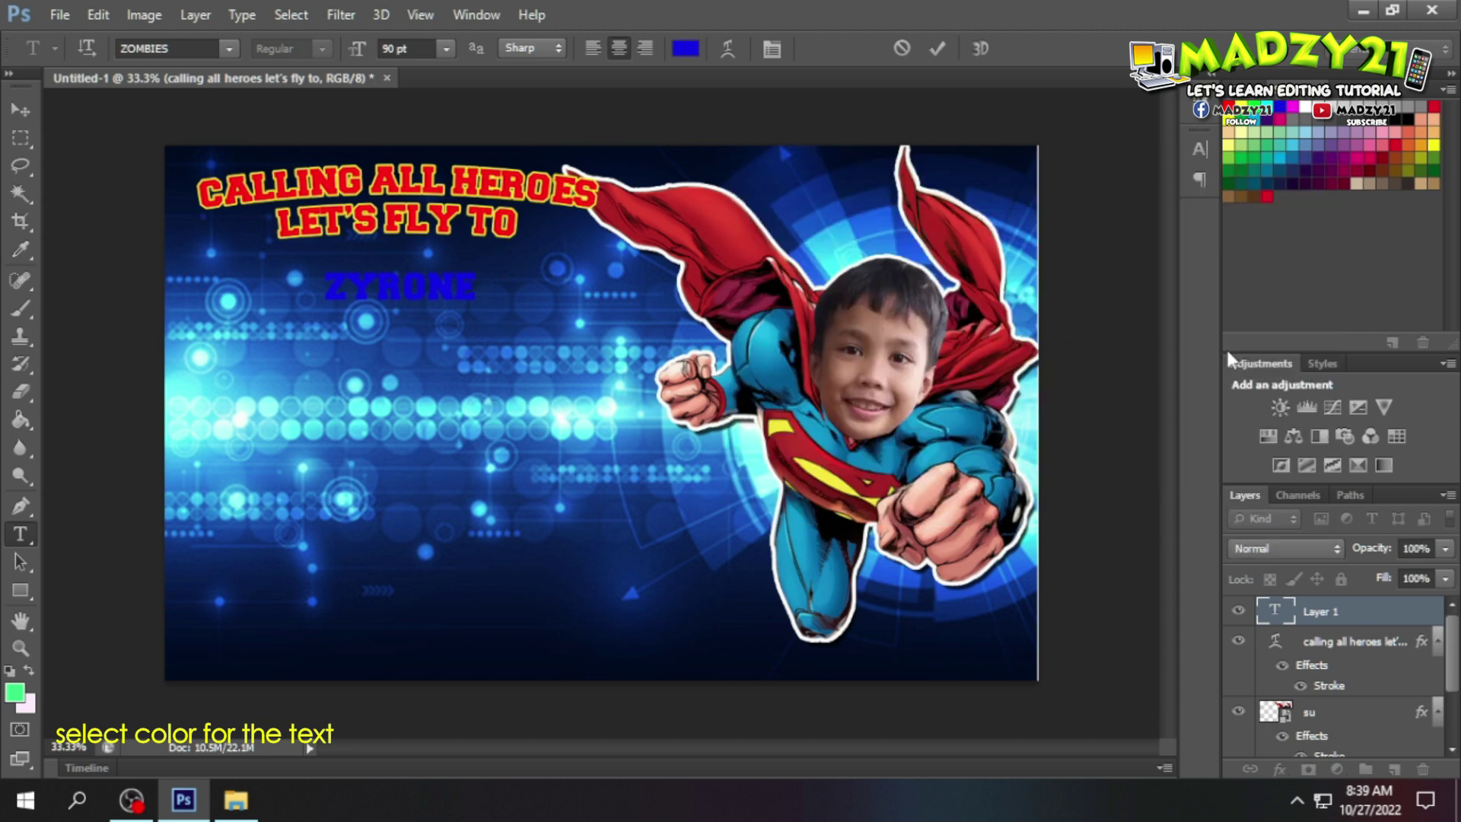
left_click(1355, 618)
Step: Add a stroke effect to the name text layer and show its stroke settings
right_click(1351, 615)
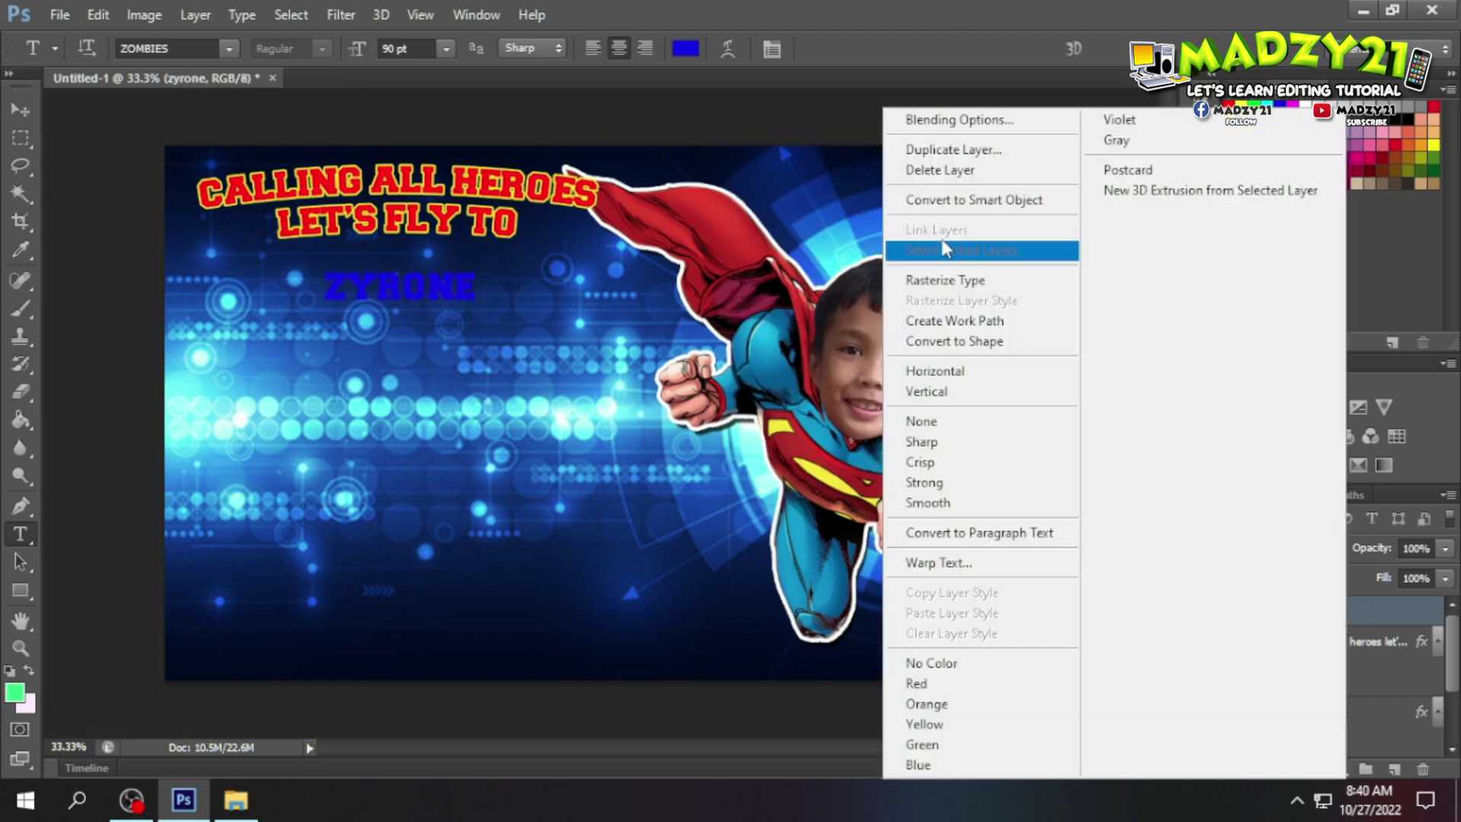
left_click(961, 120)
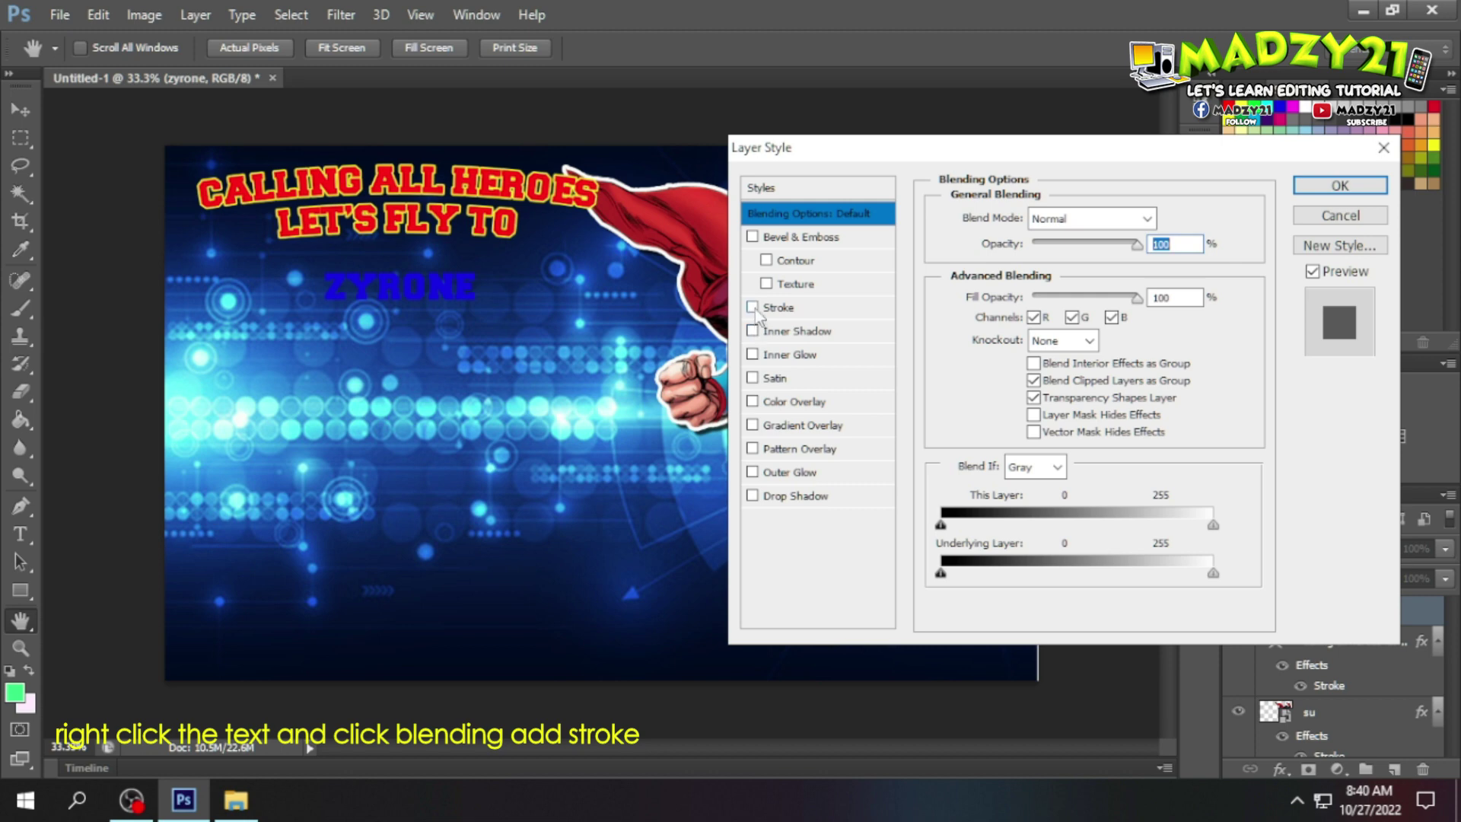
left_click(786, 307)
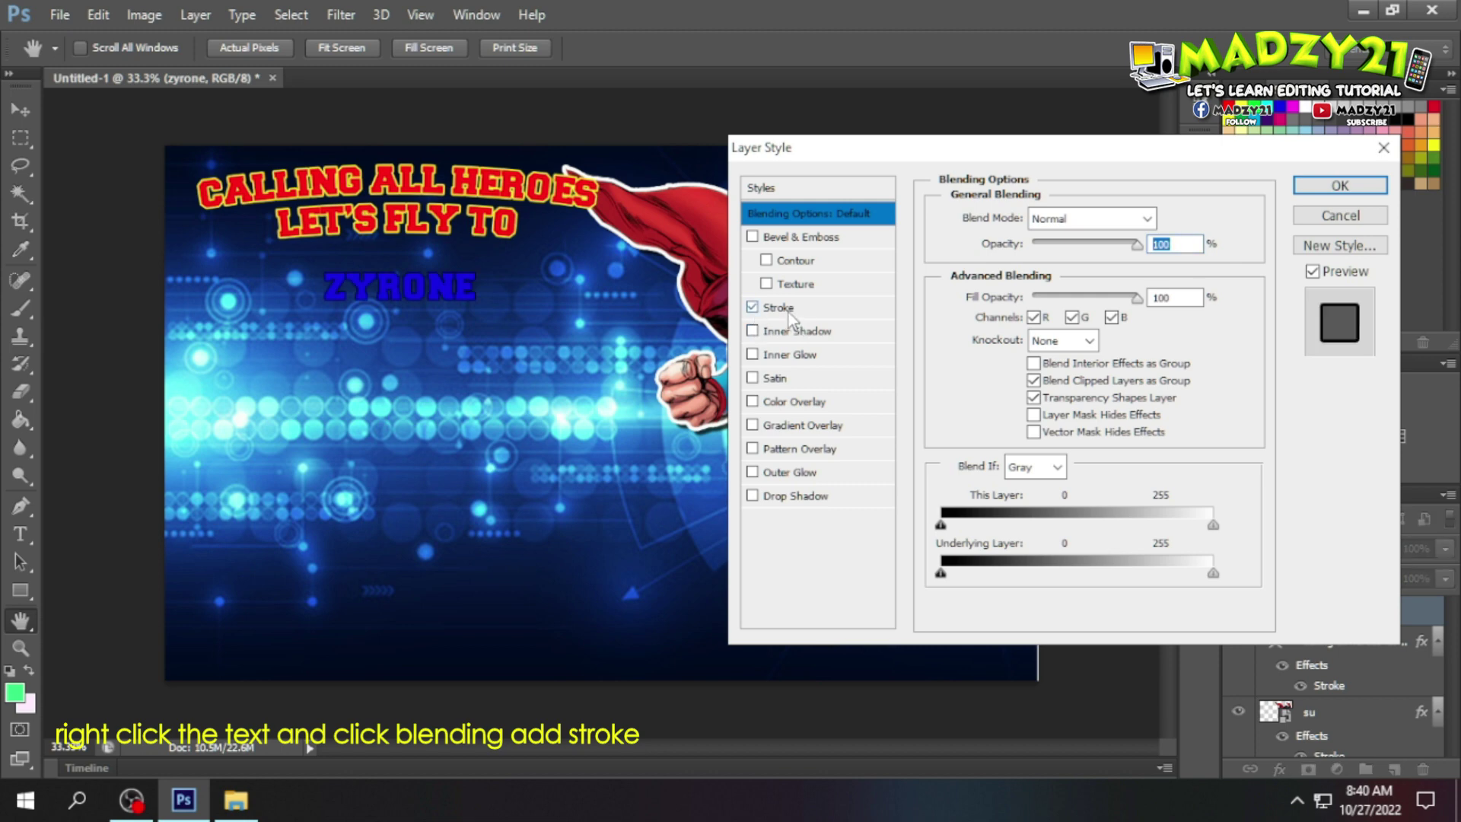
left_click(789, 309)
Step: Set the name's stroke to yellow (fced00) with a size of 10 px and apply the layer style
left_click(989, 364)
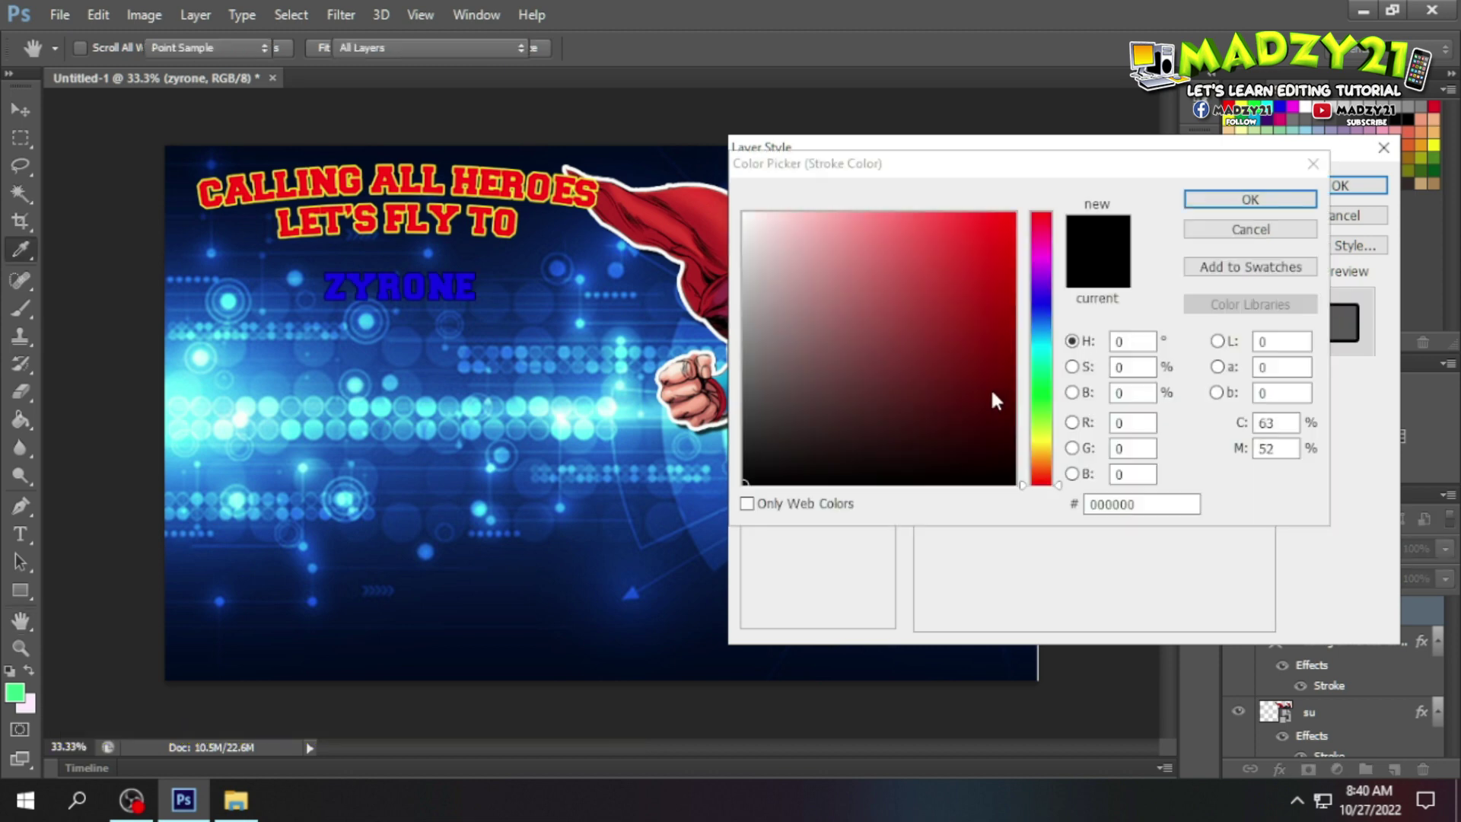
double_click(1126, 504)
type("fced00")
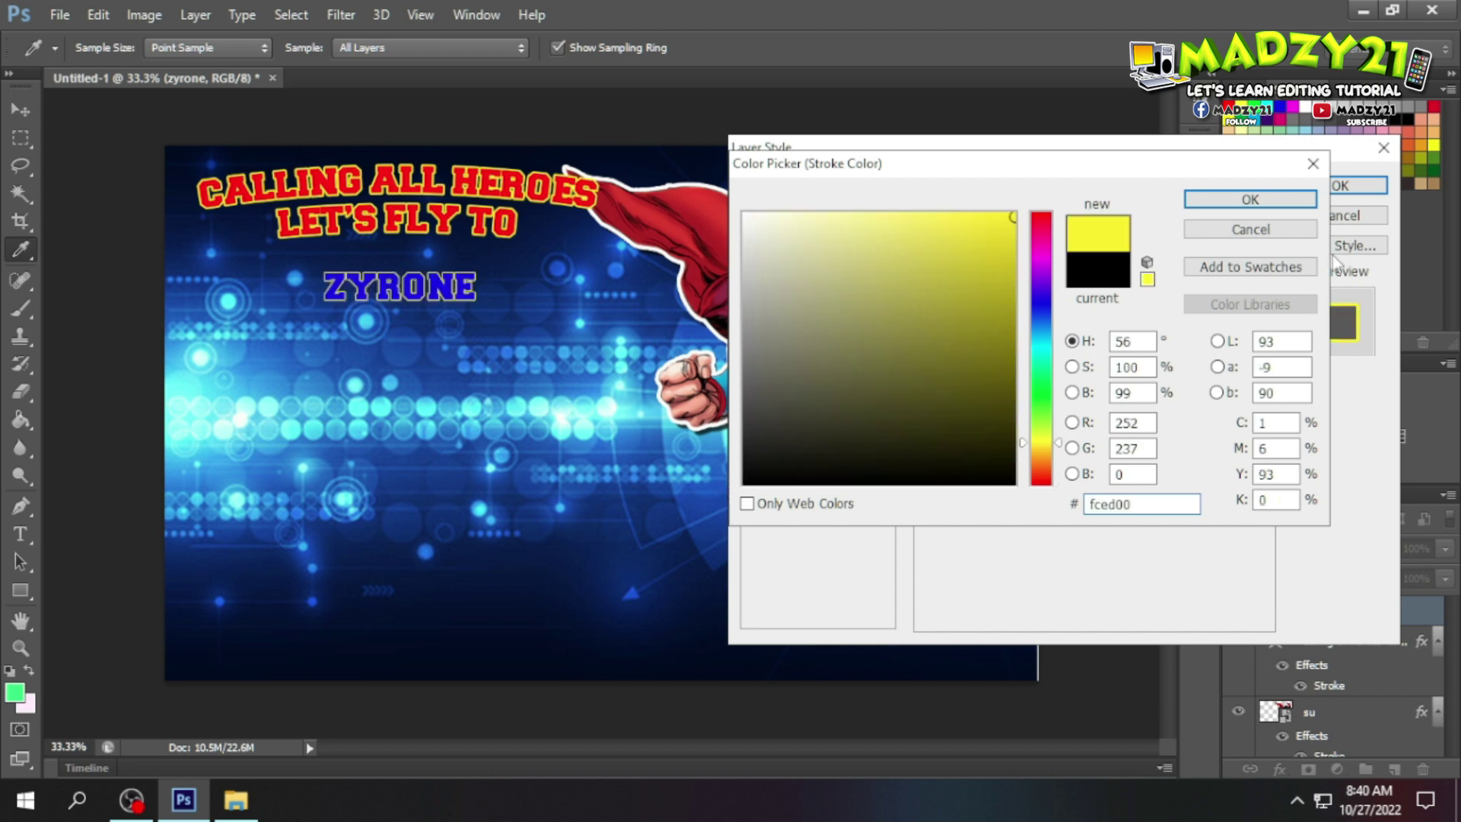
left_click(1281, 199)
type("10")
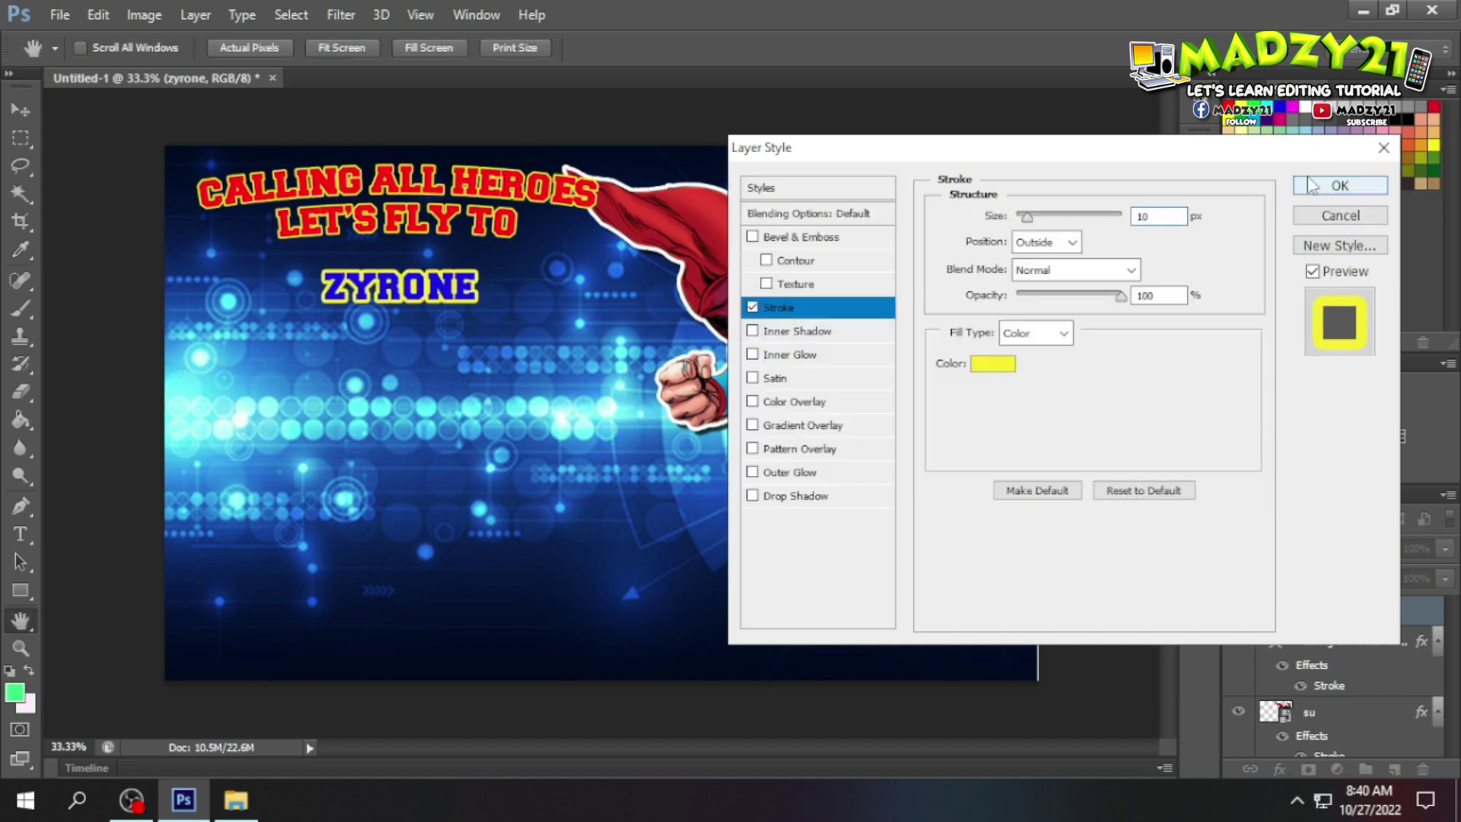
left_click(1340, 185)
Step: Enlarge the name text to 200 pt and reposition it just below the title
left_click(437, 46)
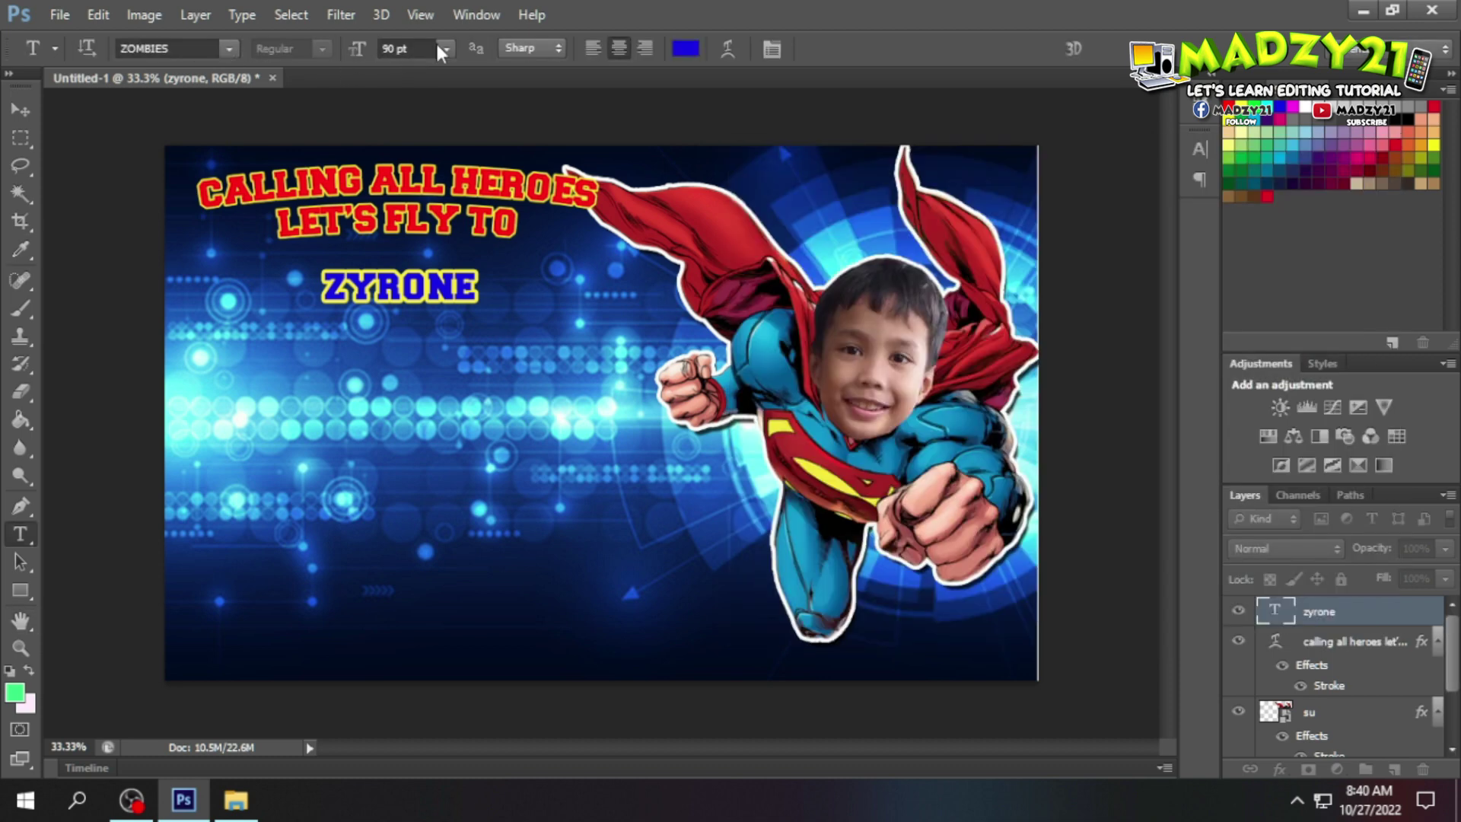
type("200")
key("Return")
left_click_drag(510, 374, 509, 392)
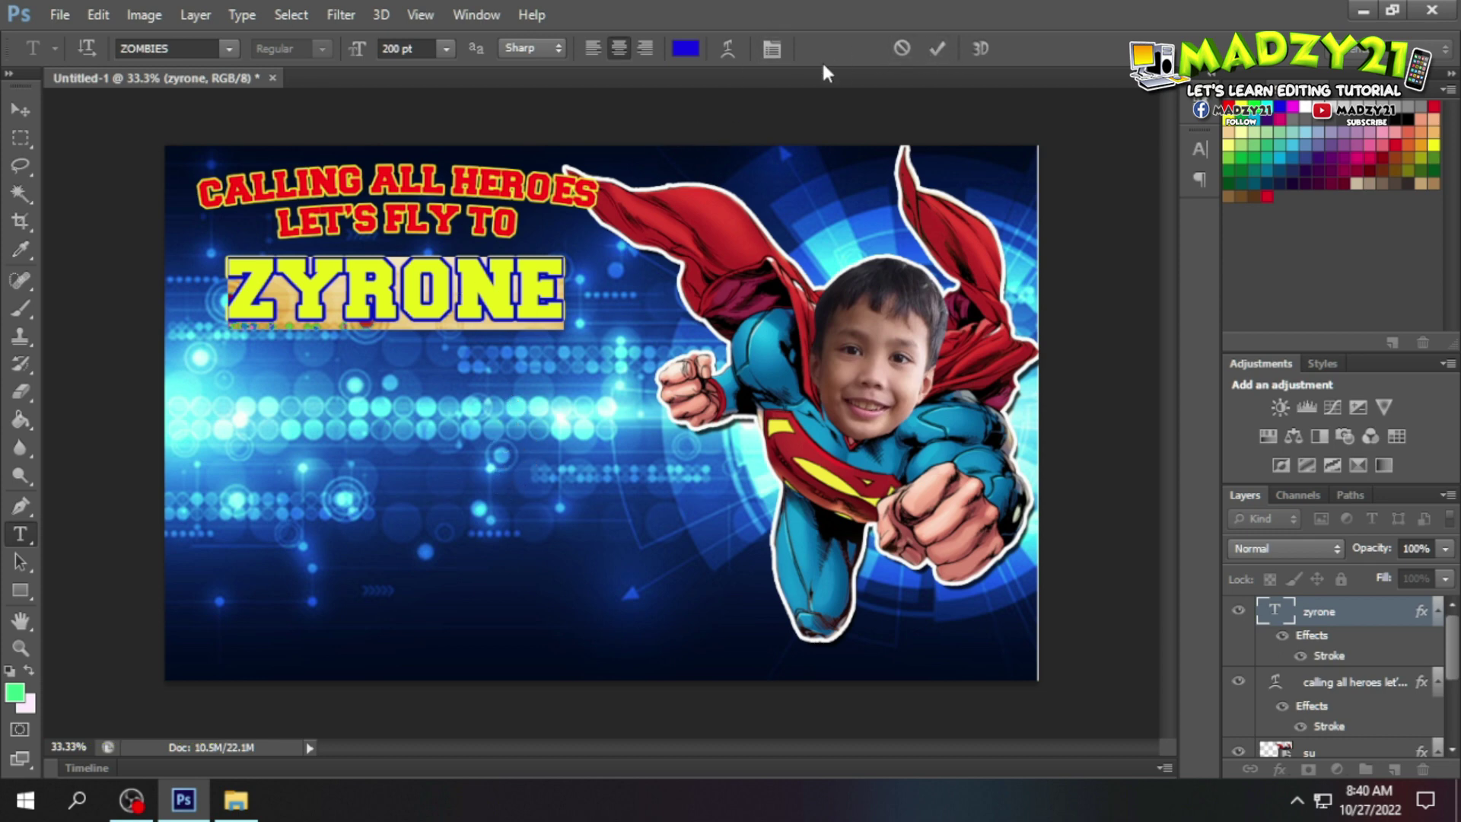
Step: Warp the name text with the Arc style and a horizontal bend of +9%
left_click(728, 50)
left_click(1086, 228)
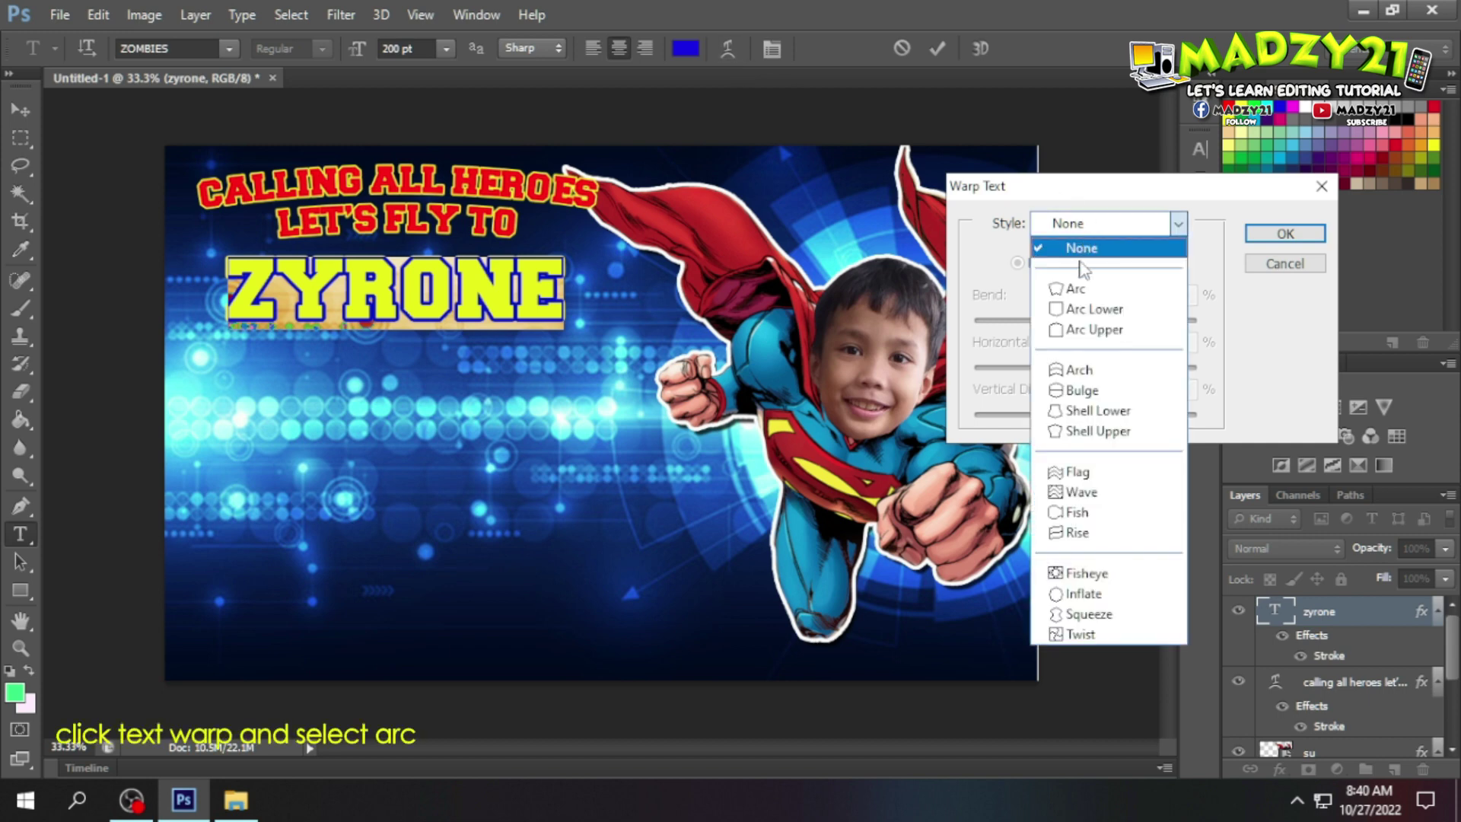
left_click(1076, 286)
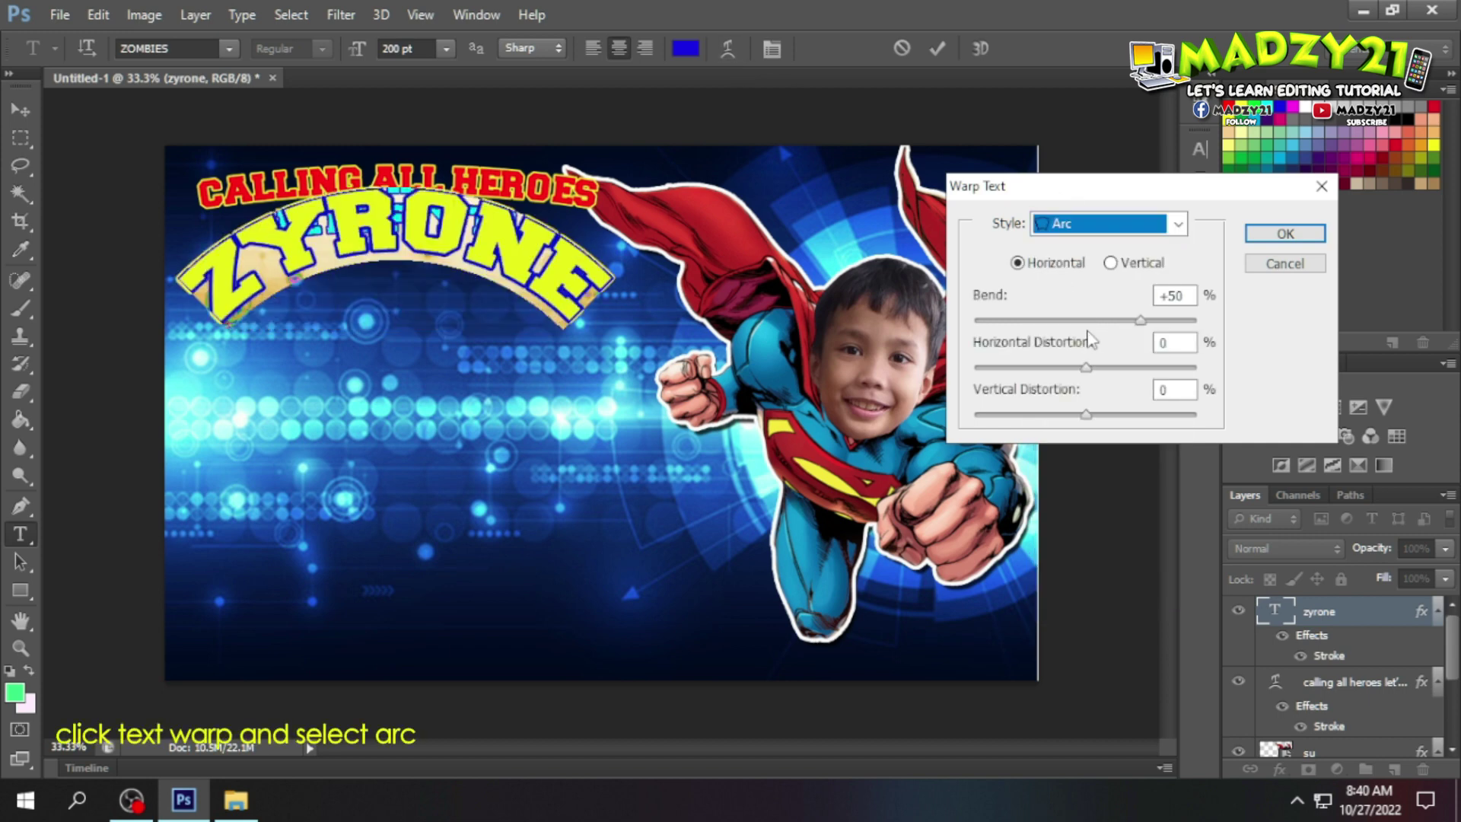
left_click(1093, 321)
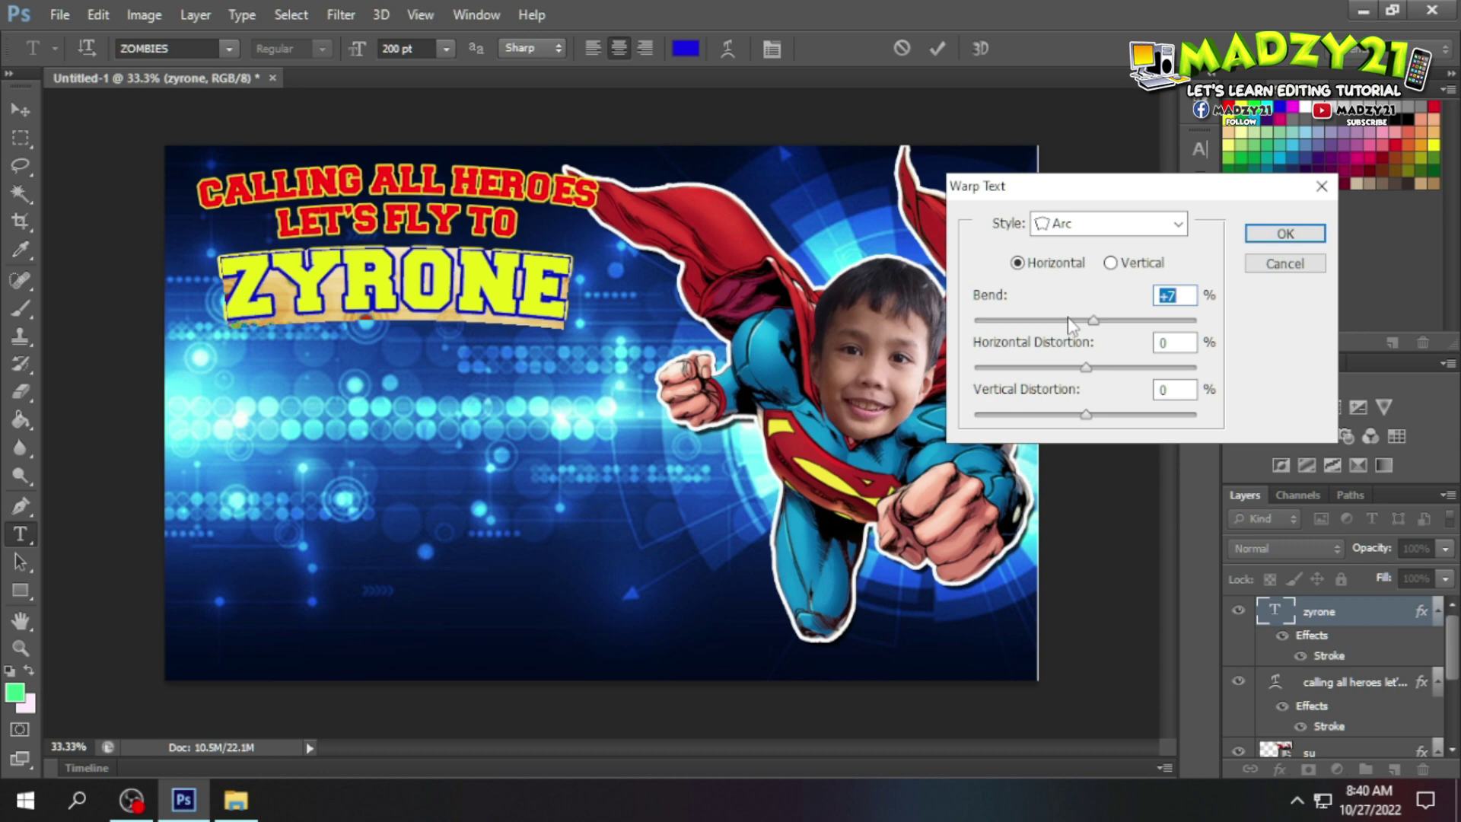
left_click_drag(1094, 323, 1097, 322)
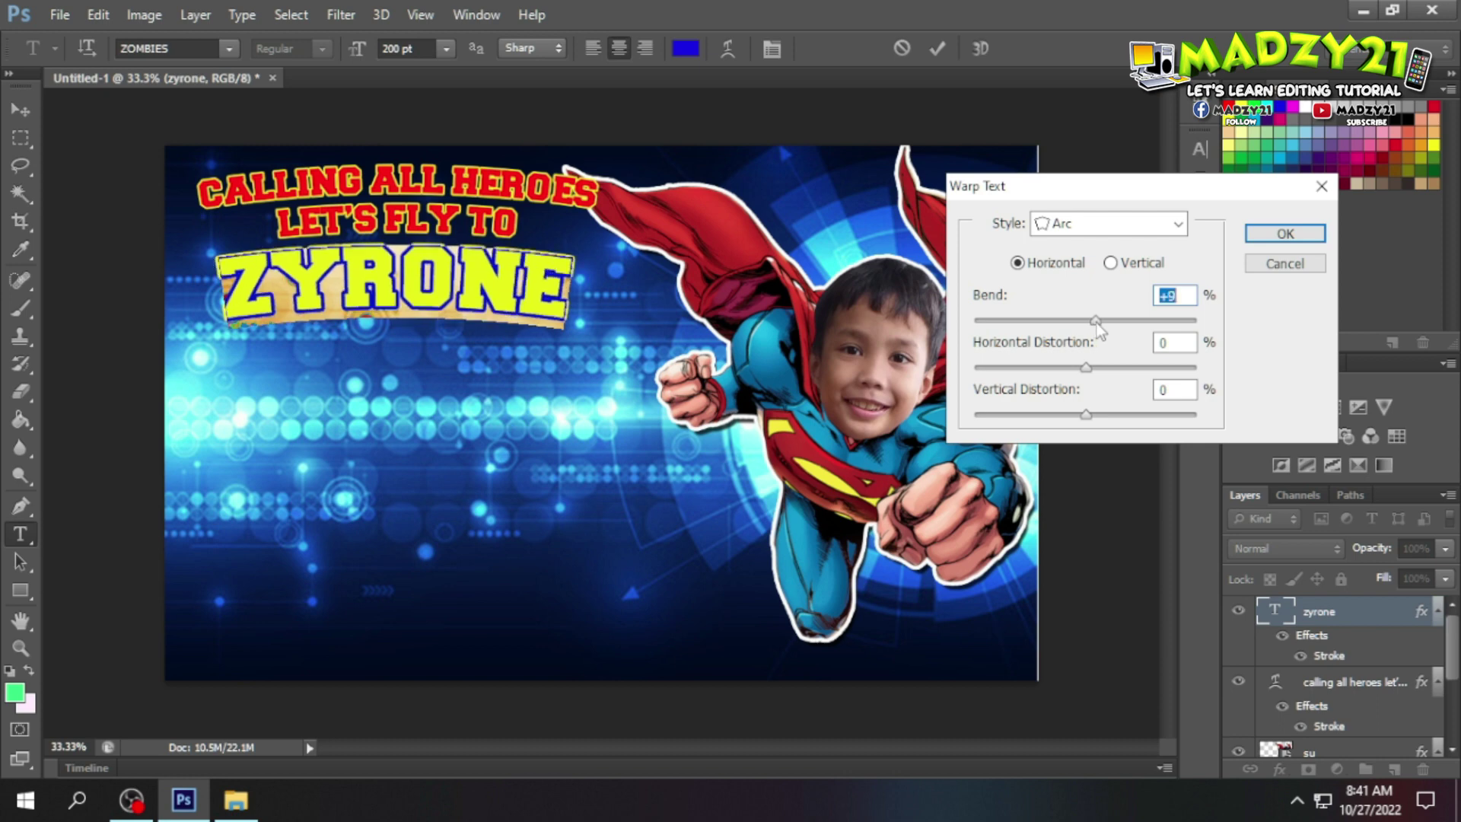
left_click(1285, 234)
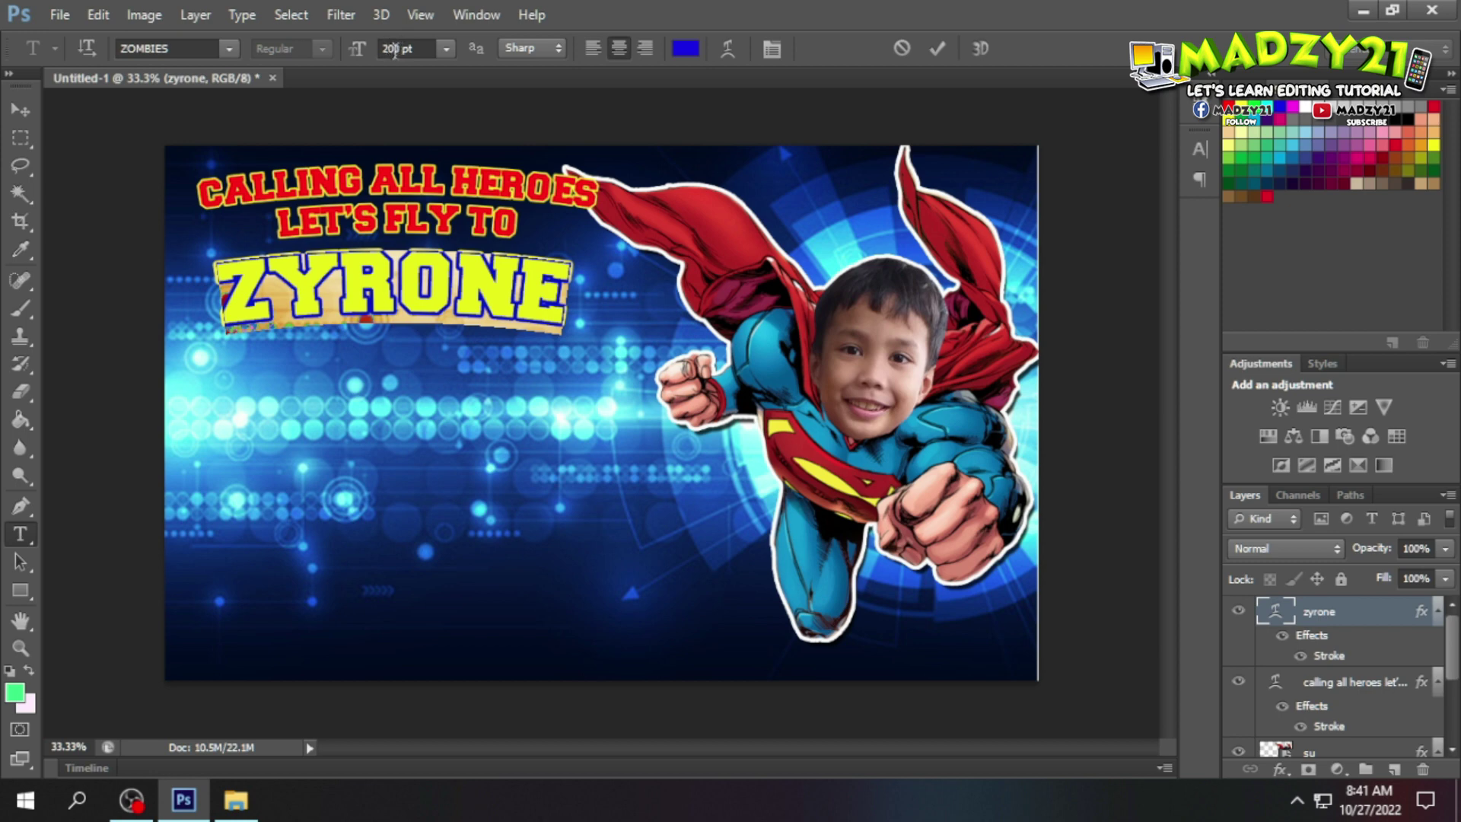
Step: Enlarge the arched name text to 220 pt and commit the text edit
key("shift+Up")
key("shift+Up")
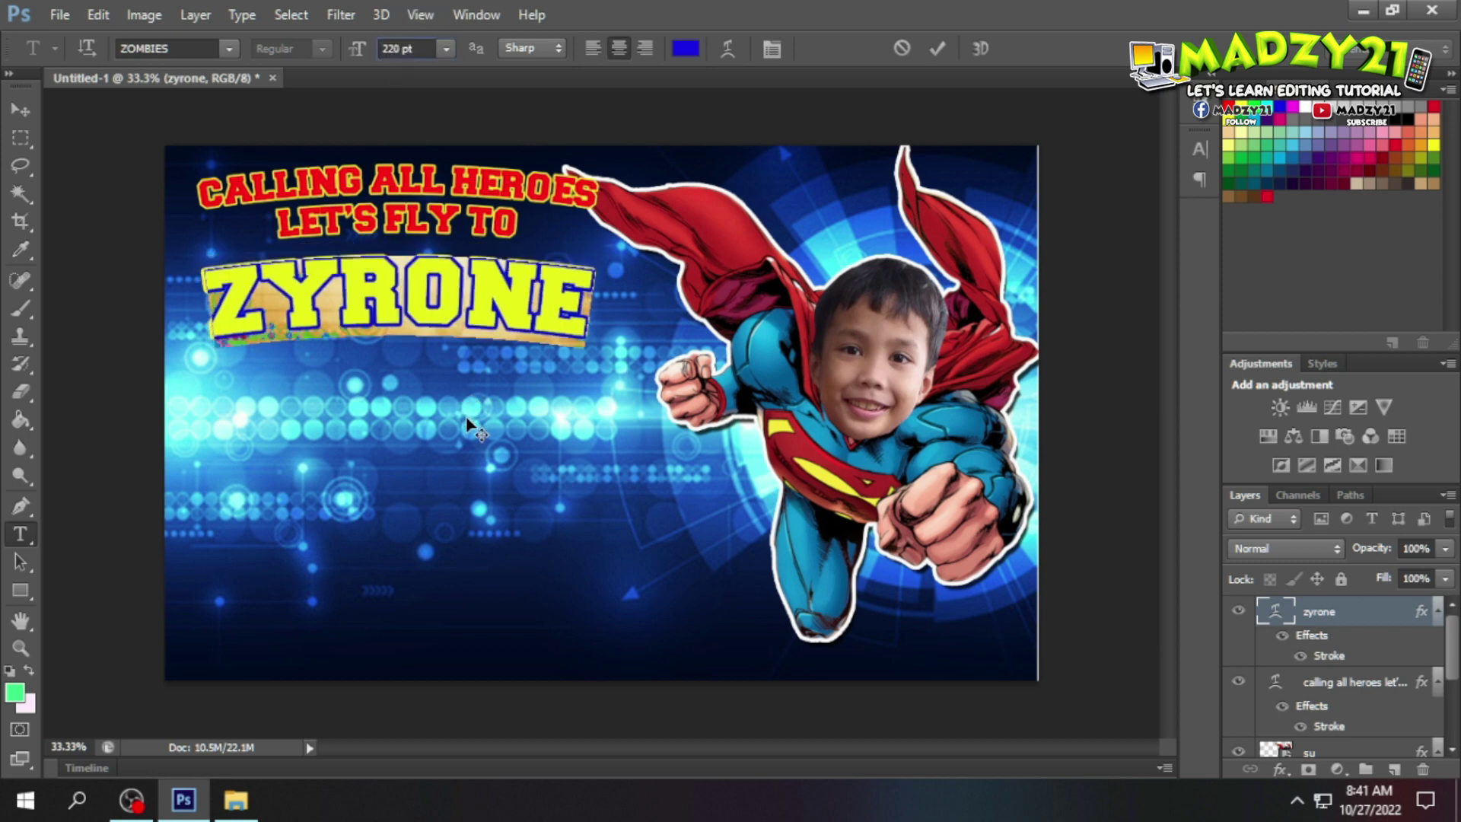
left_click(938, 48)
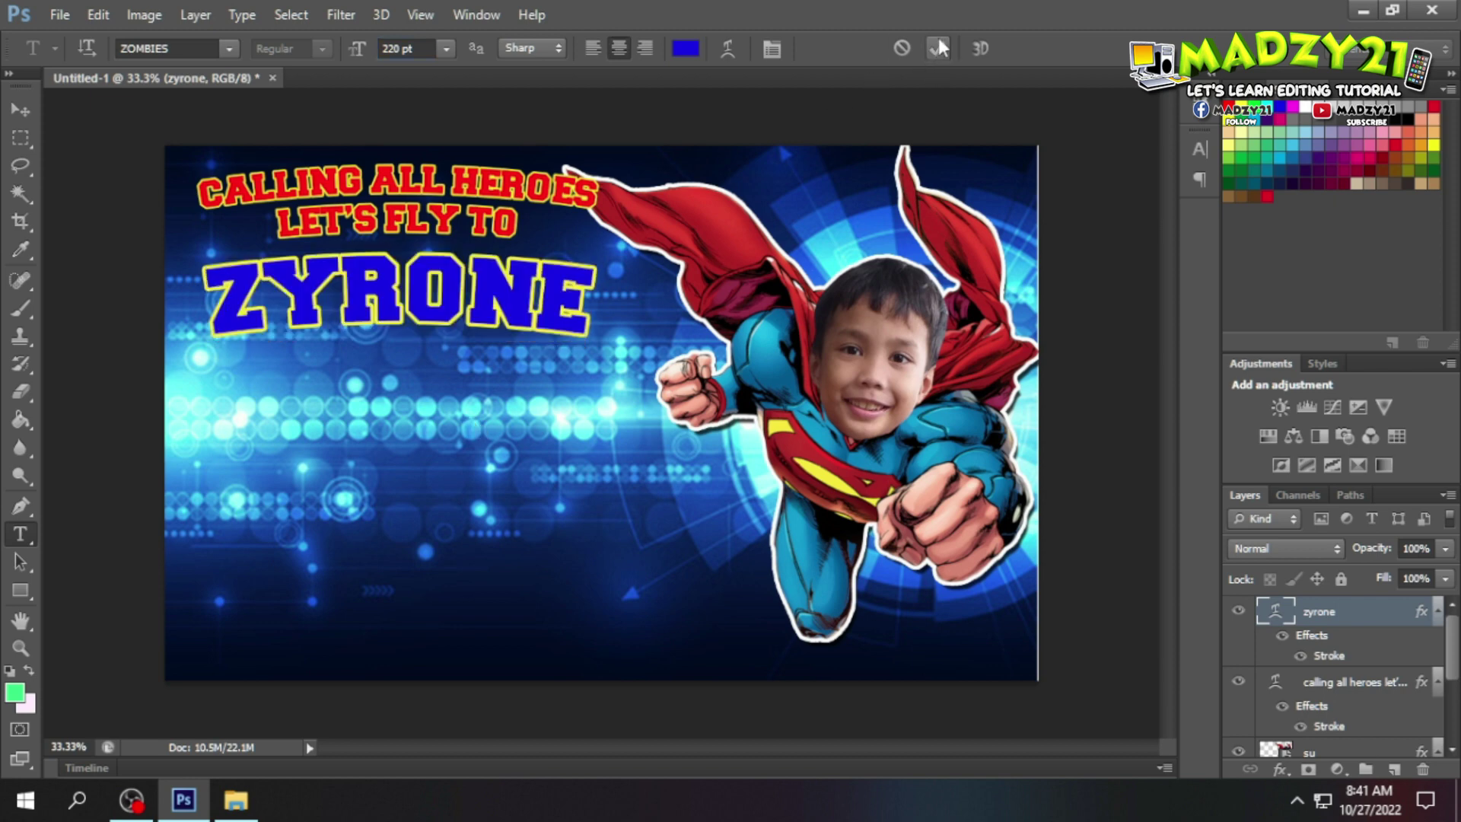
Step: Add a new text layer reading "8TH" below the name
left_click(390, 394)
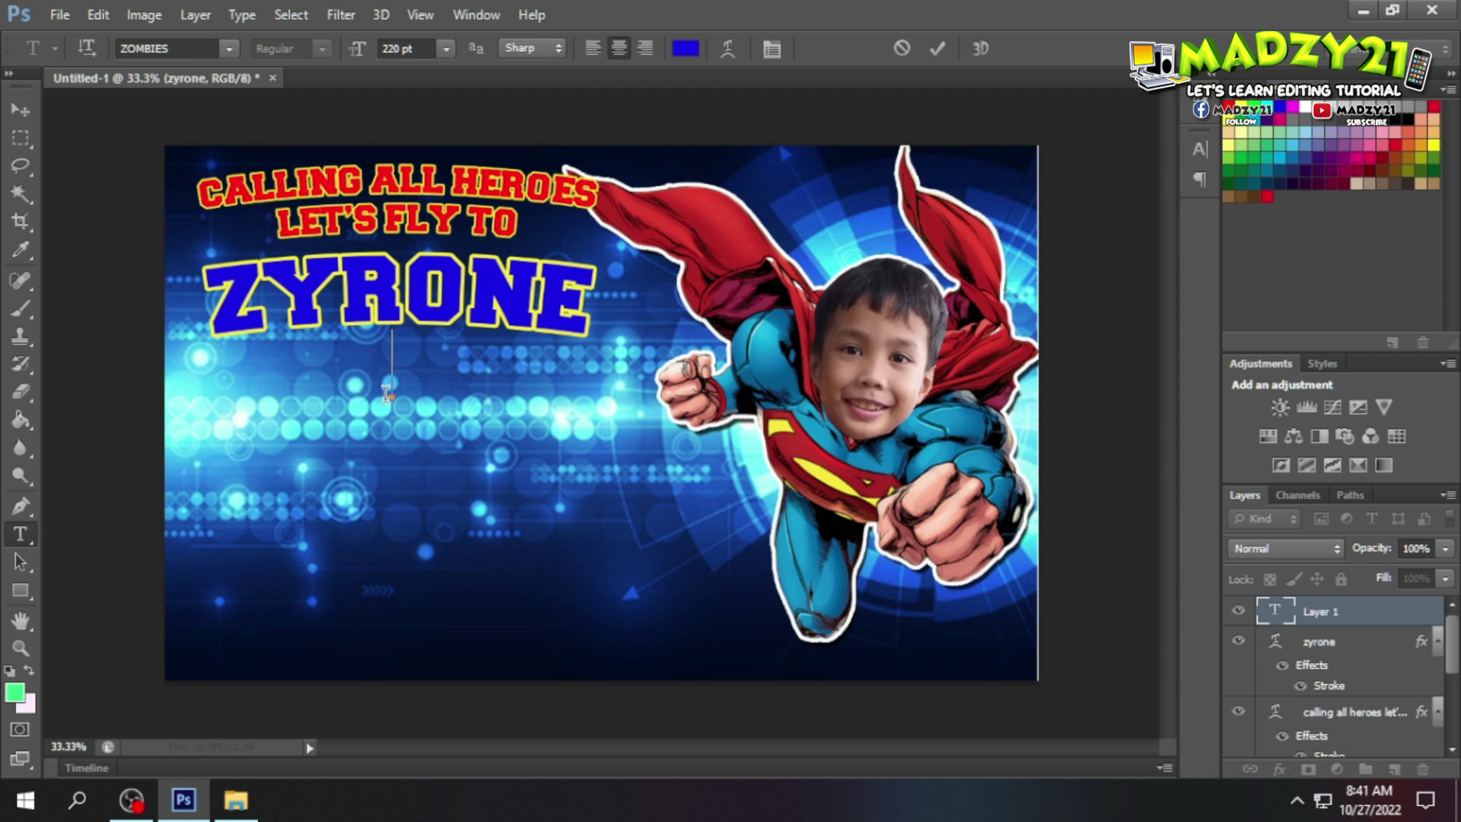
type("8TY")
left_click_drag(392, 451, 393, 487)
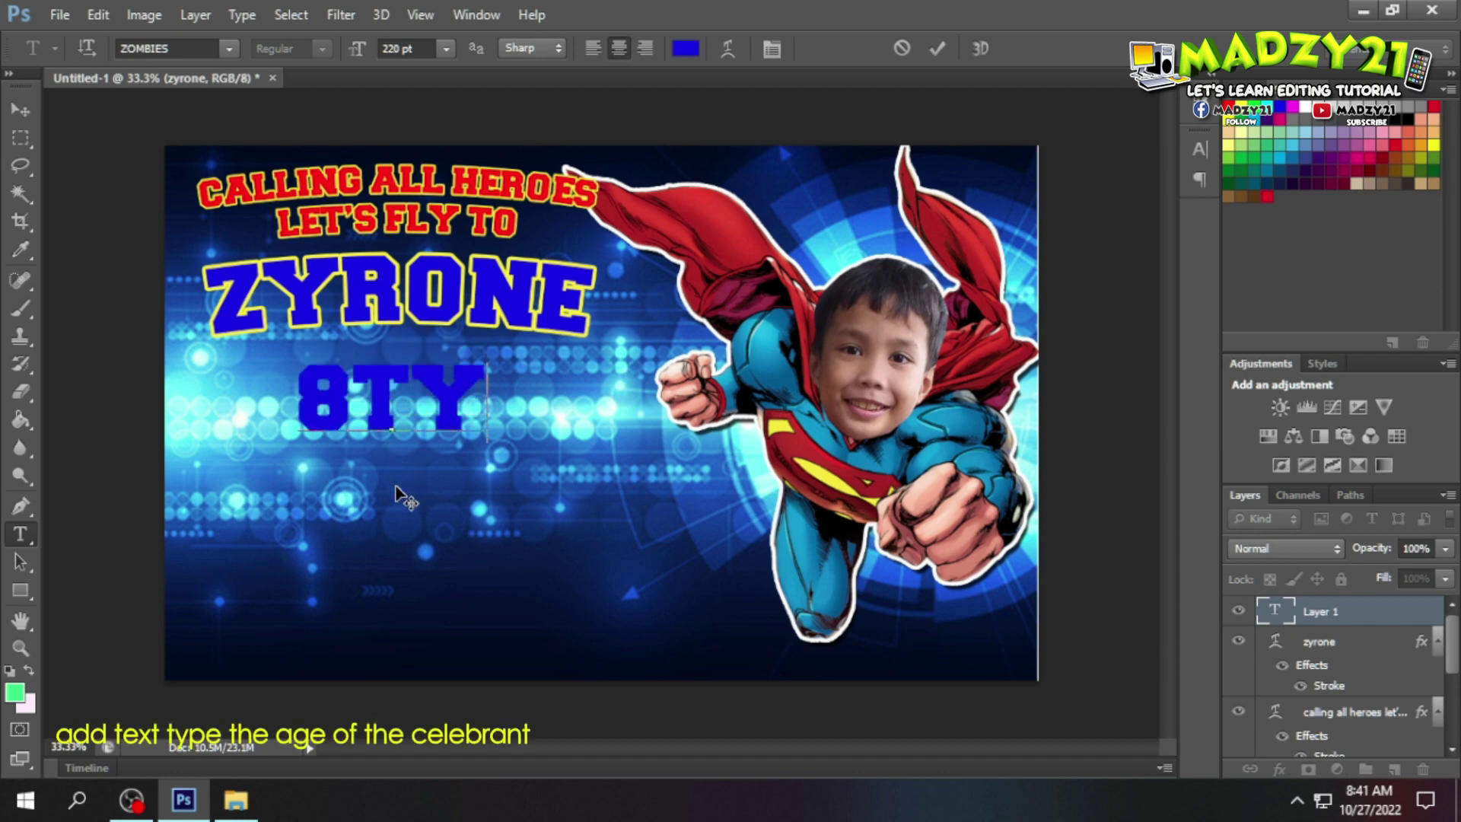
key("BackSpace")
type("H")
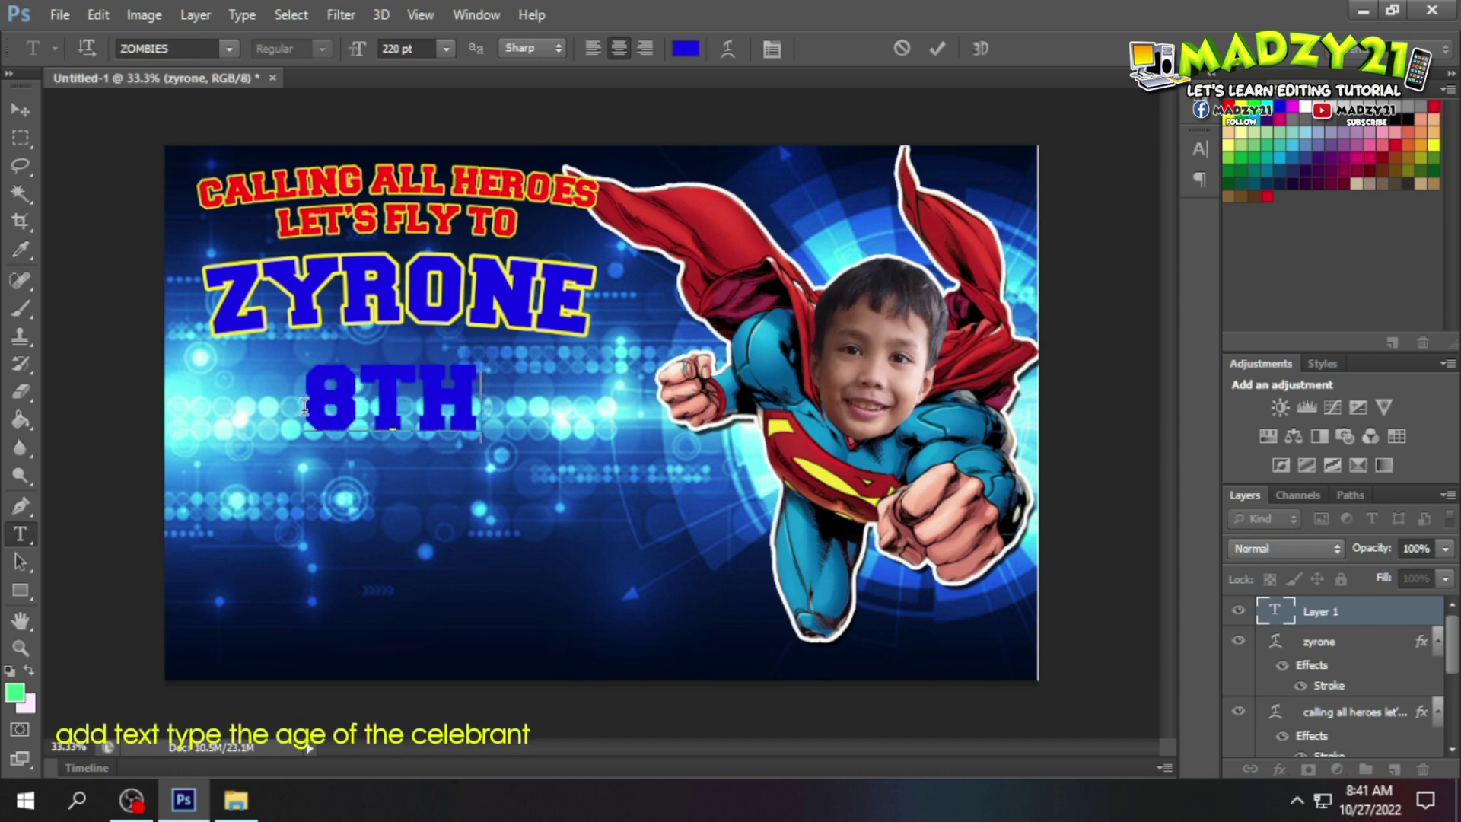
Step: Recolour the "8TH" text red (ff0202) and commit the text edit
left_click_drag(303, 406, 485, 395)
left_click(685, 48)
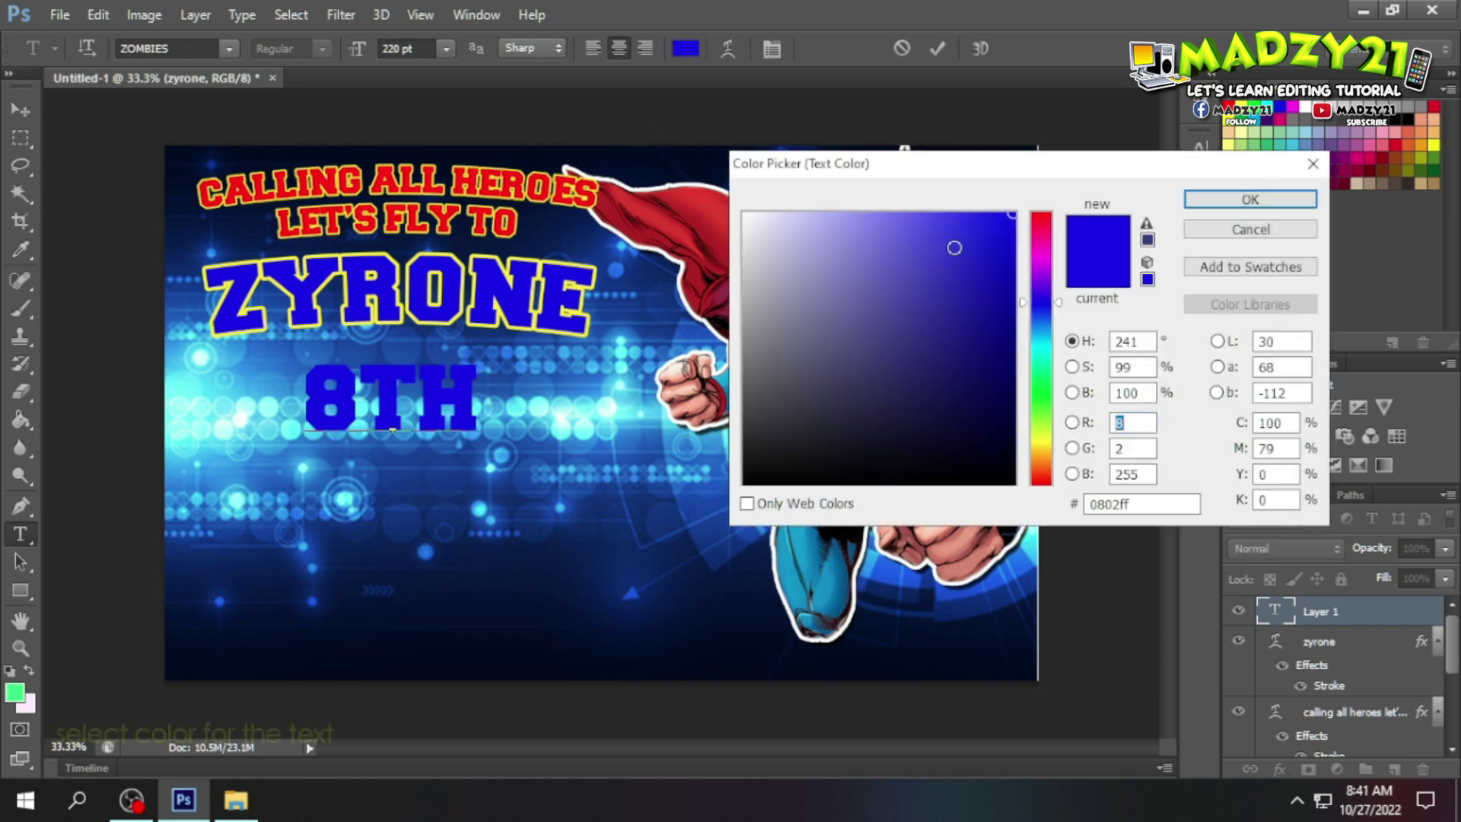
left_click(1024, 214)
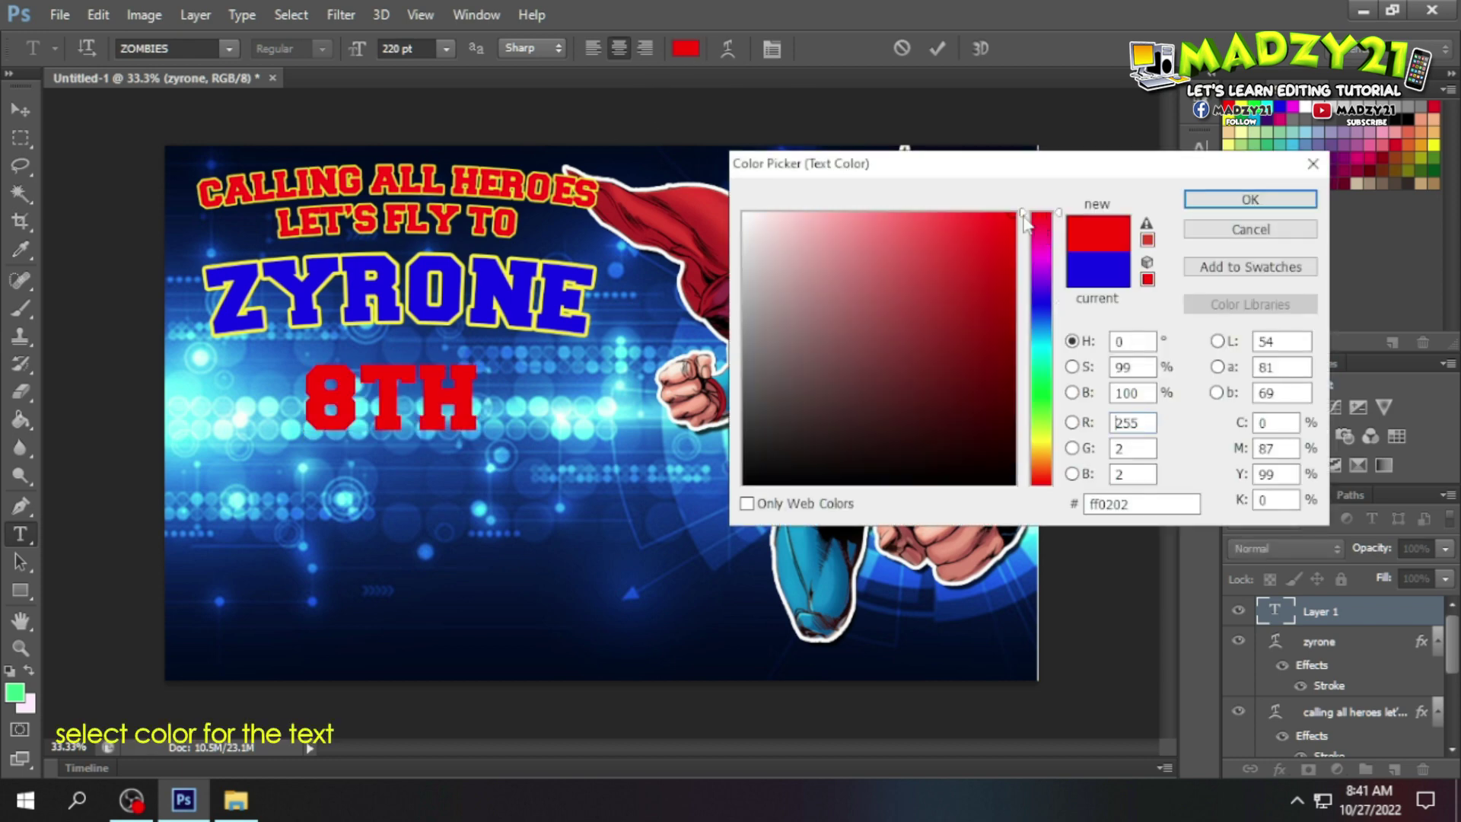
left_click(1222, 203)
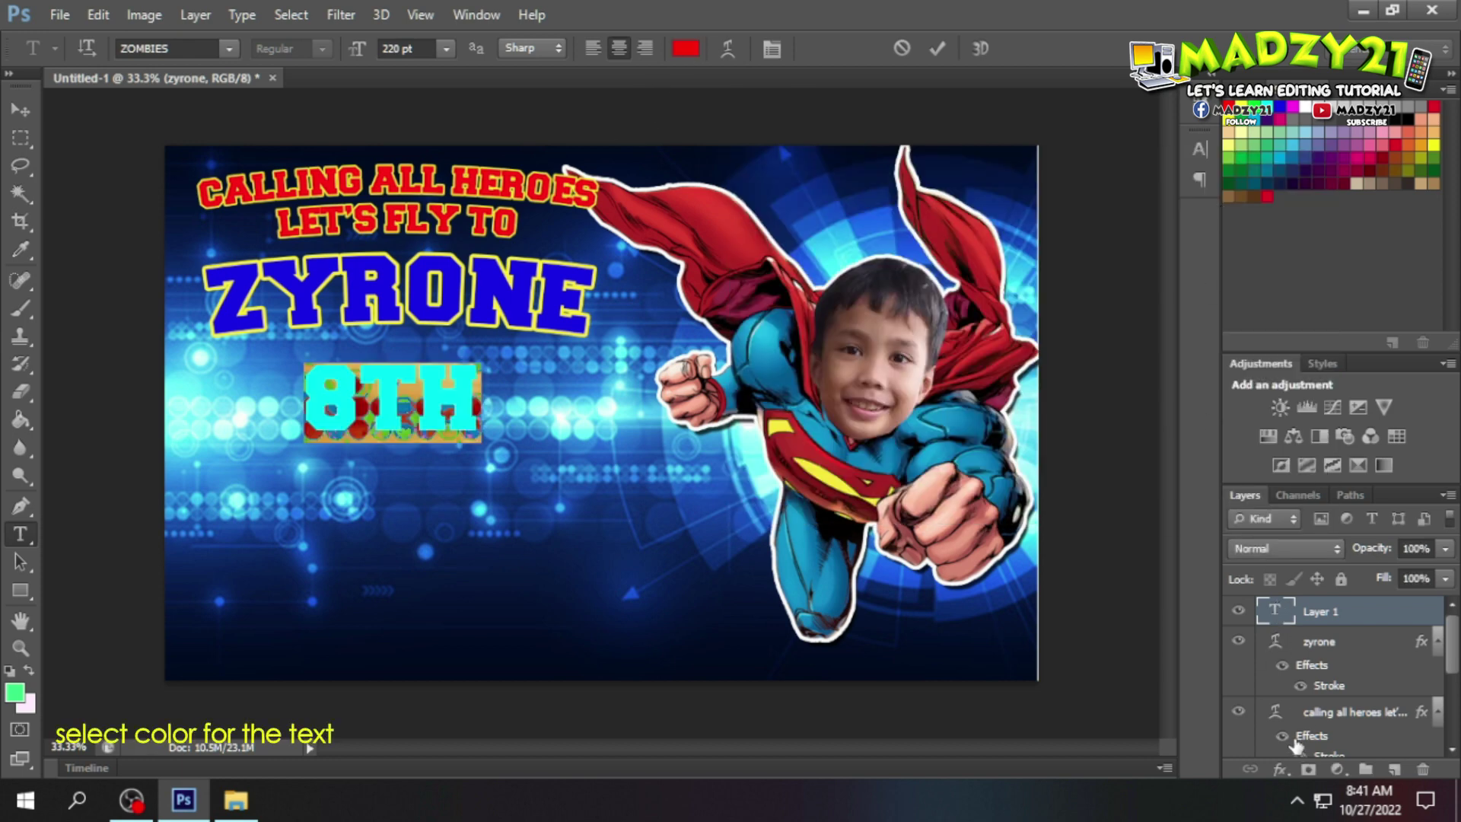
left_click(1346, 621)
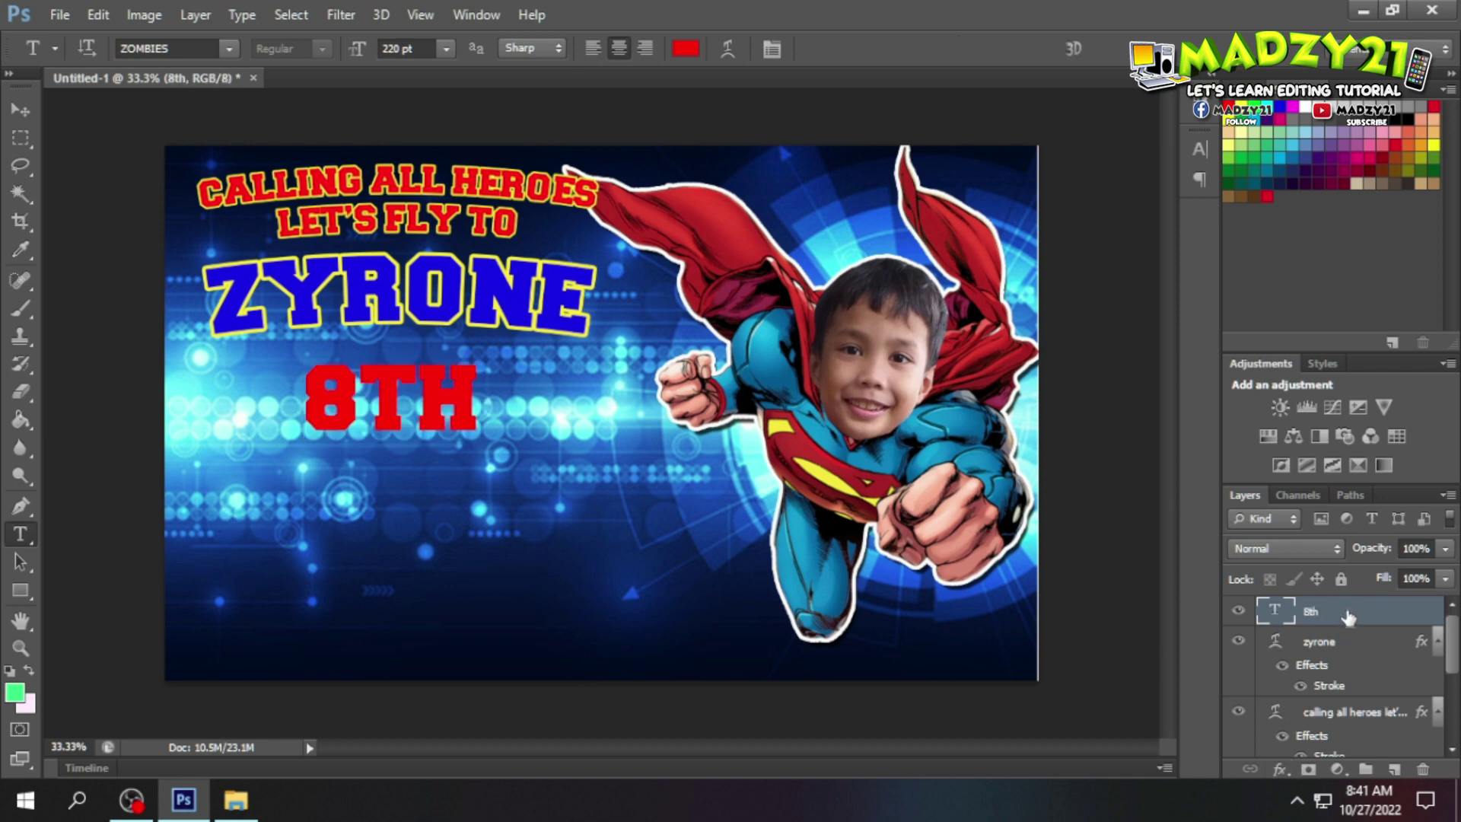
Step: Add a yellow (fced00) stroke of 10 px to the "8TH" layer through its blending options
right_click(1345, 618)
left_click(982, 118)
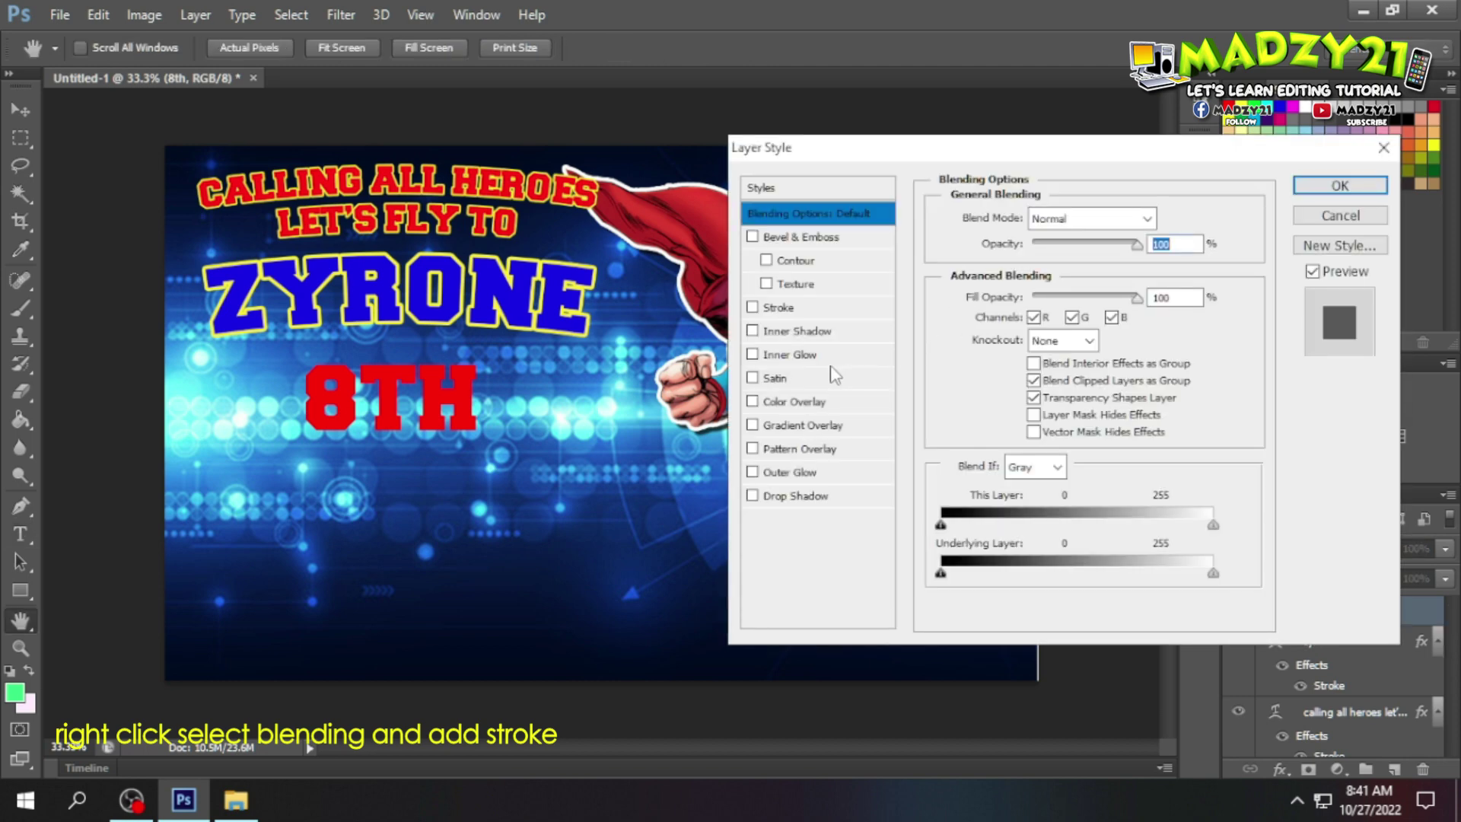
left_click(753, 307)
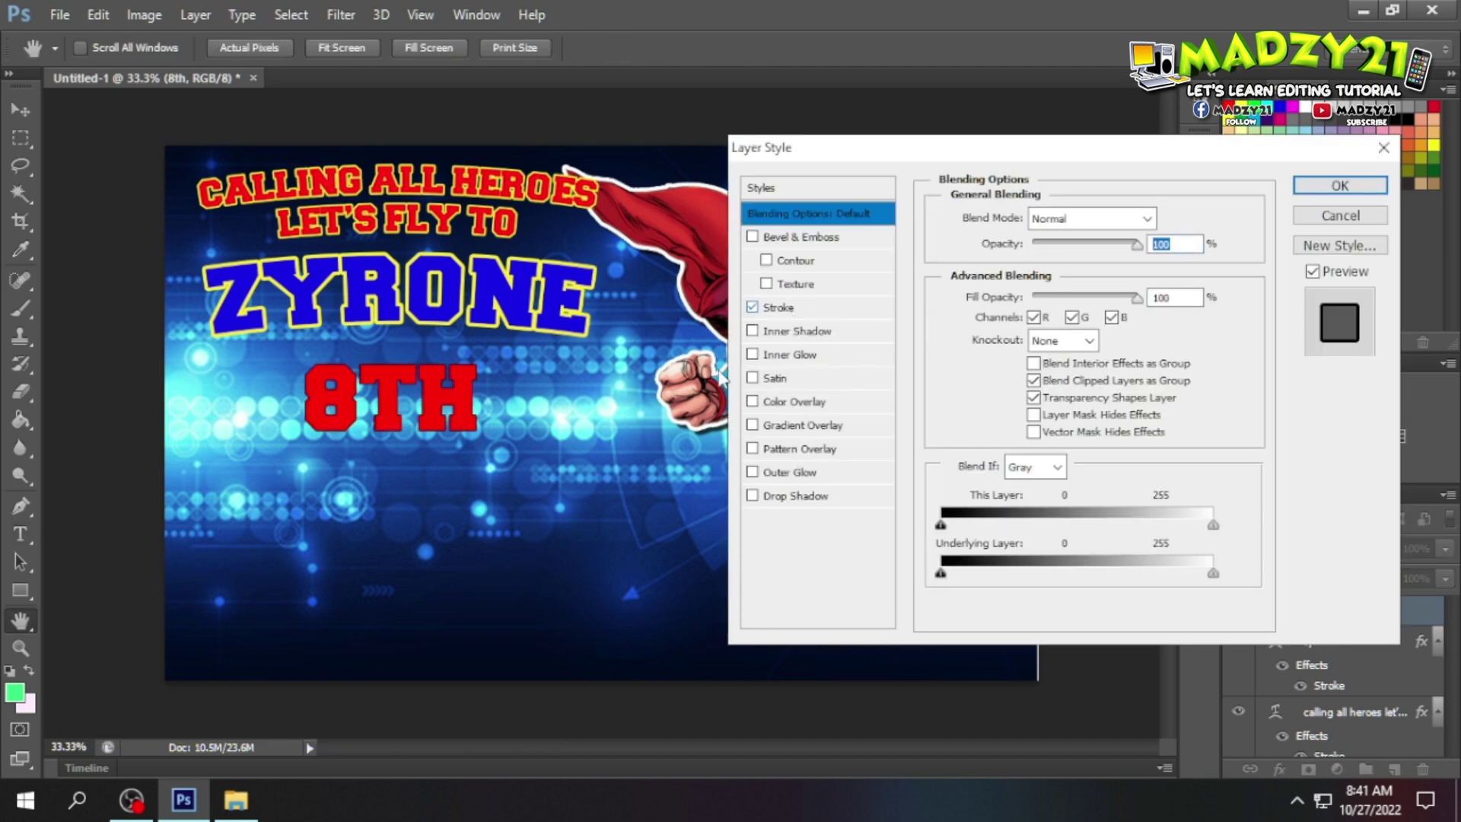
left_click(778, 308)
left_click(993, 363)
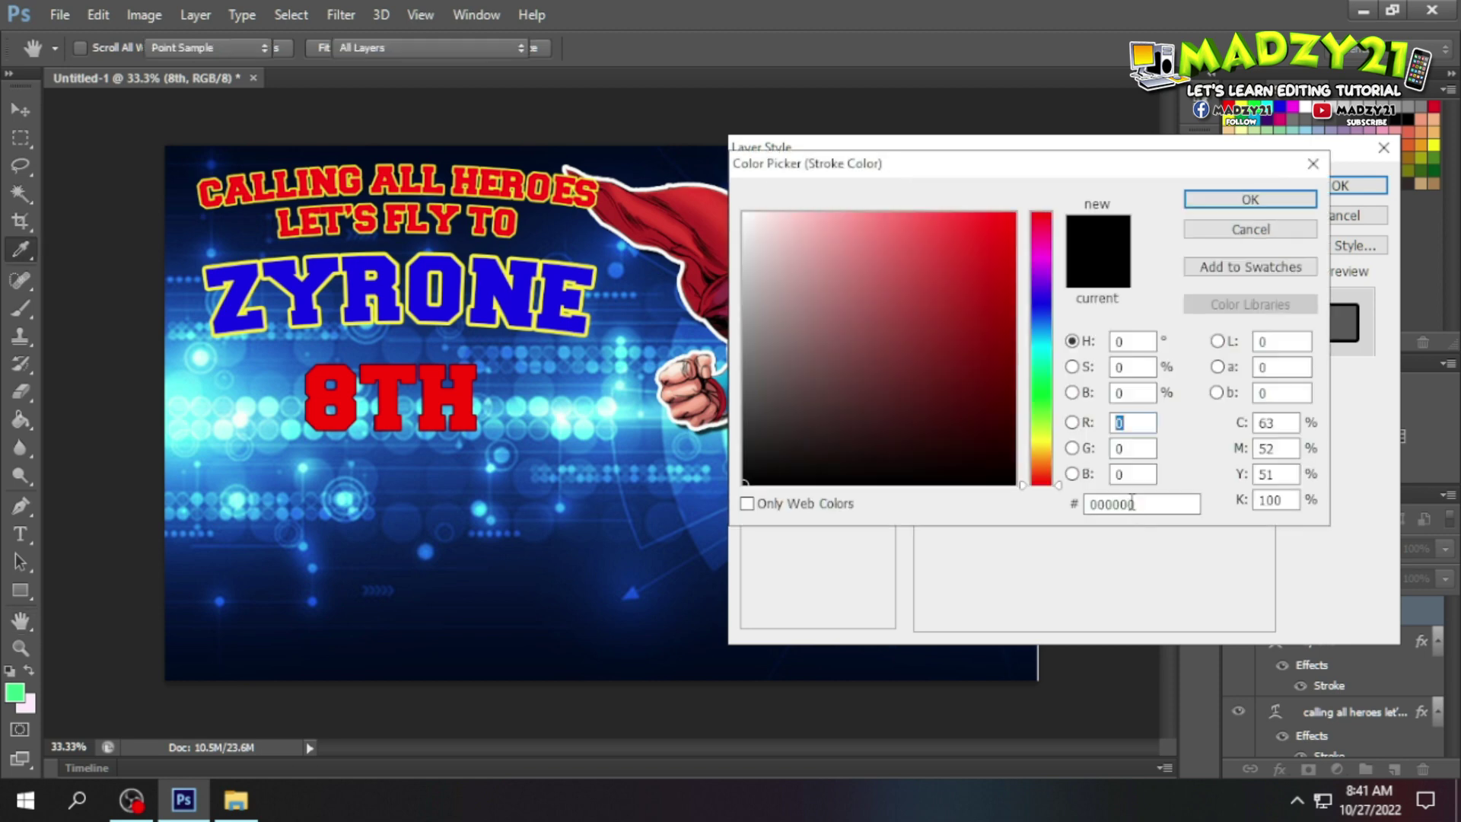
type("fced00")
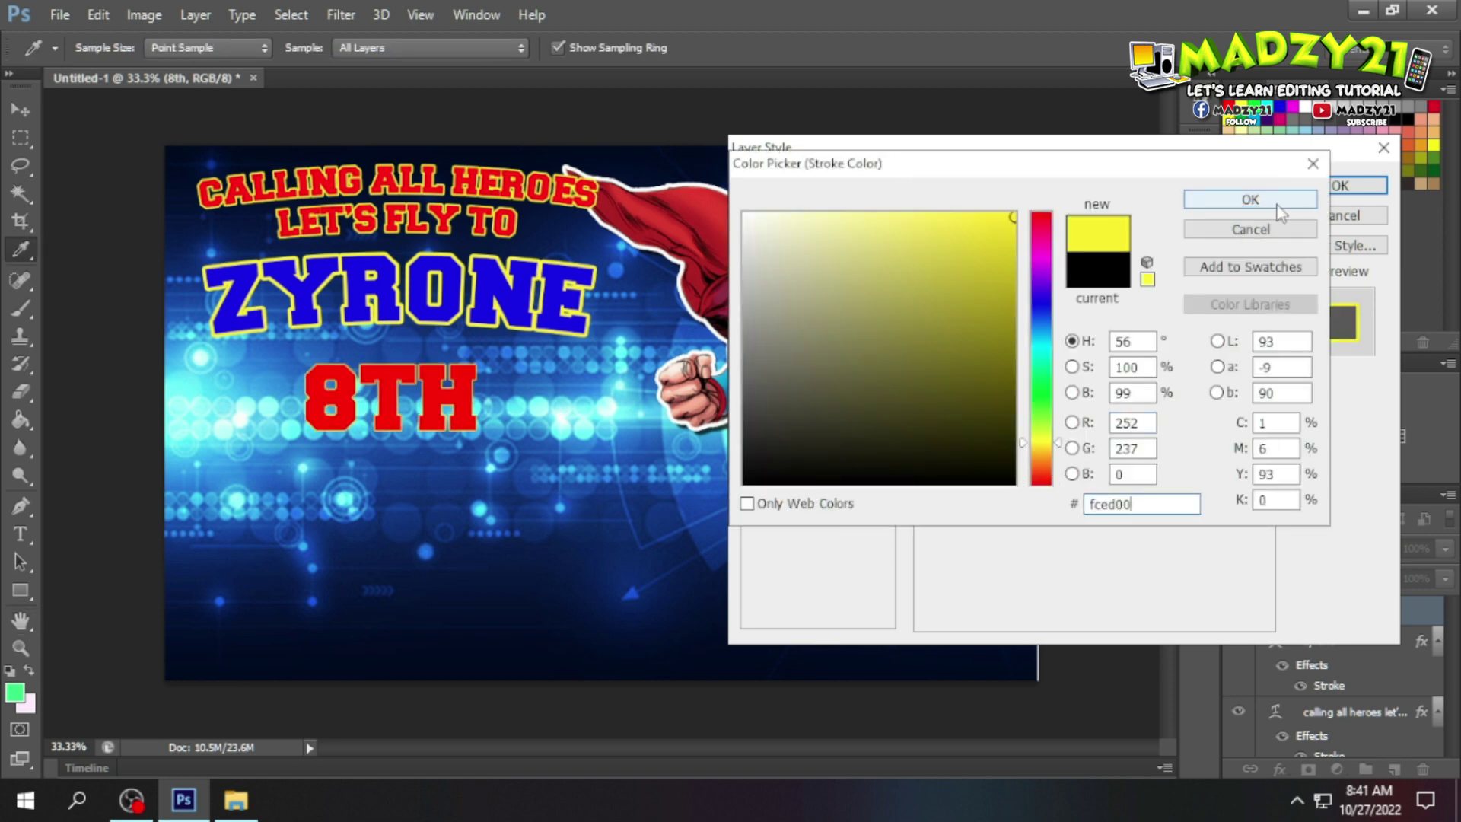
left_click(1250, 199)
type("10")
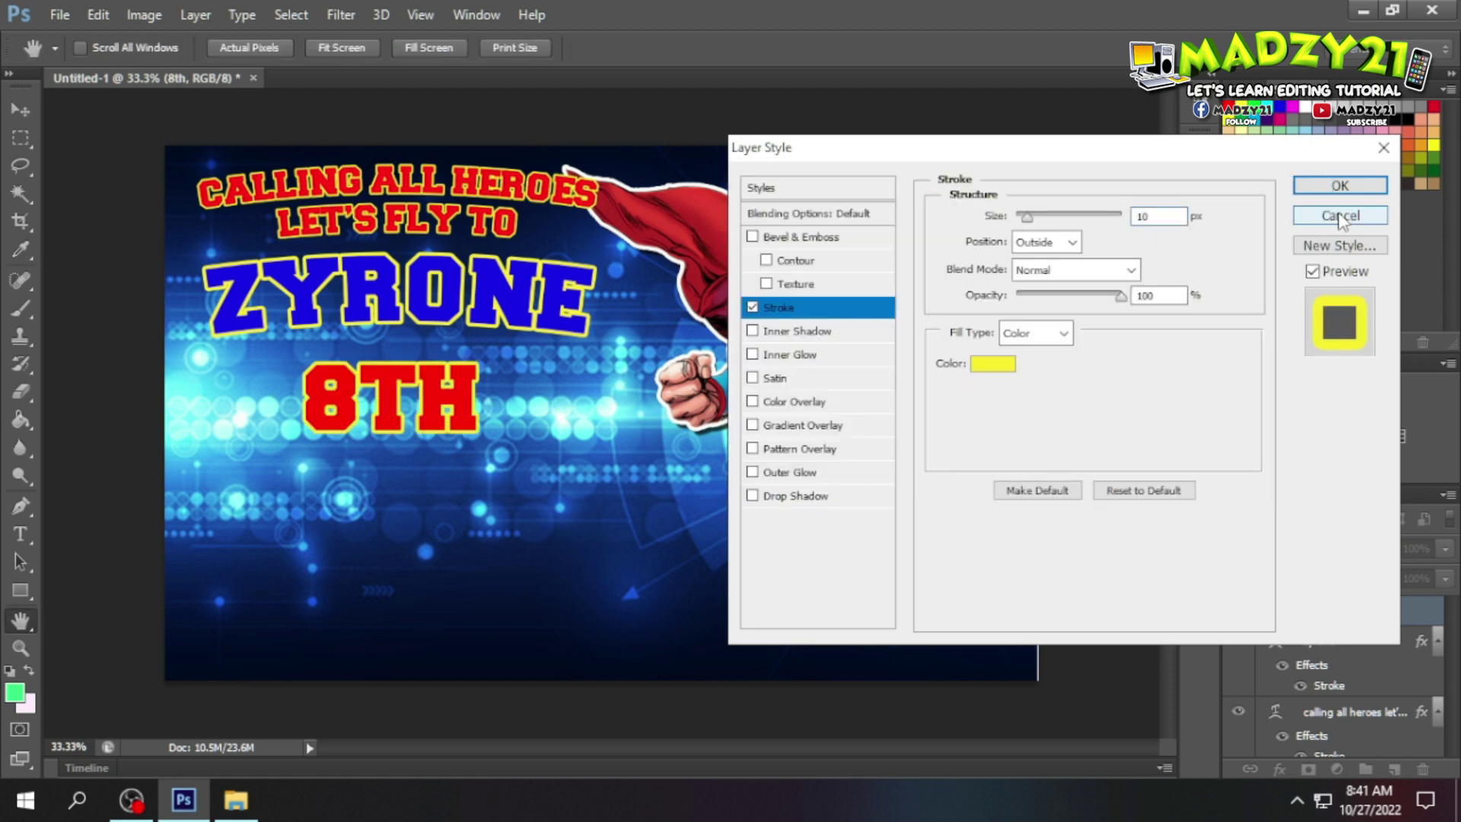
left_click(1324, 188)
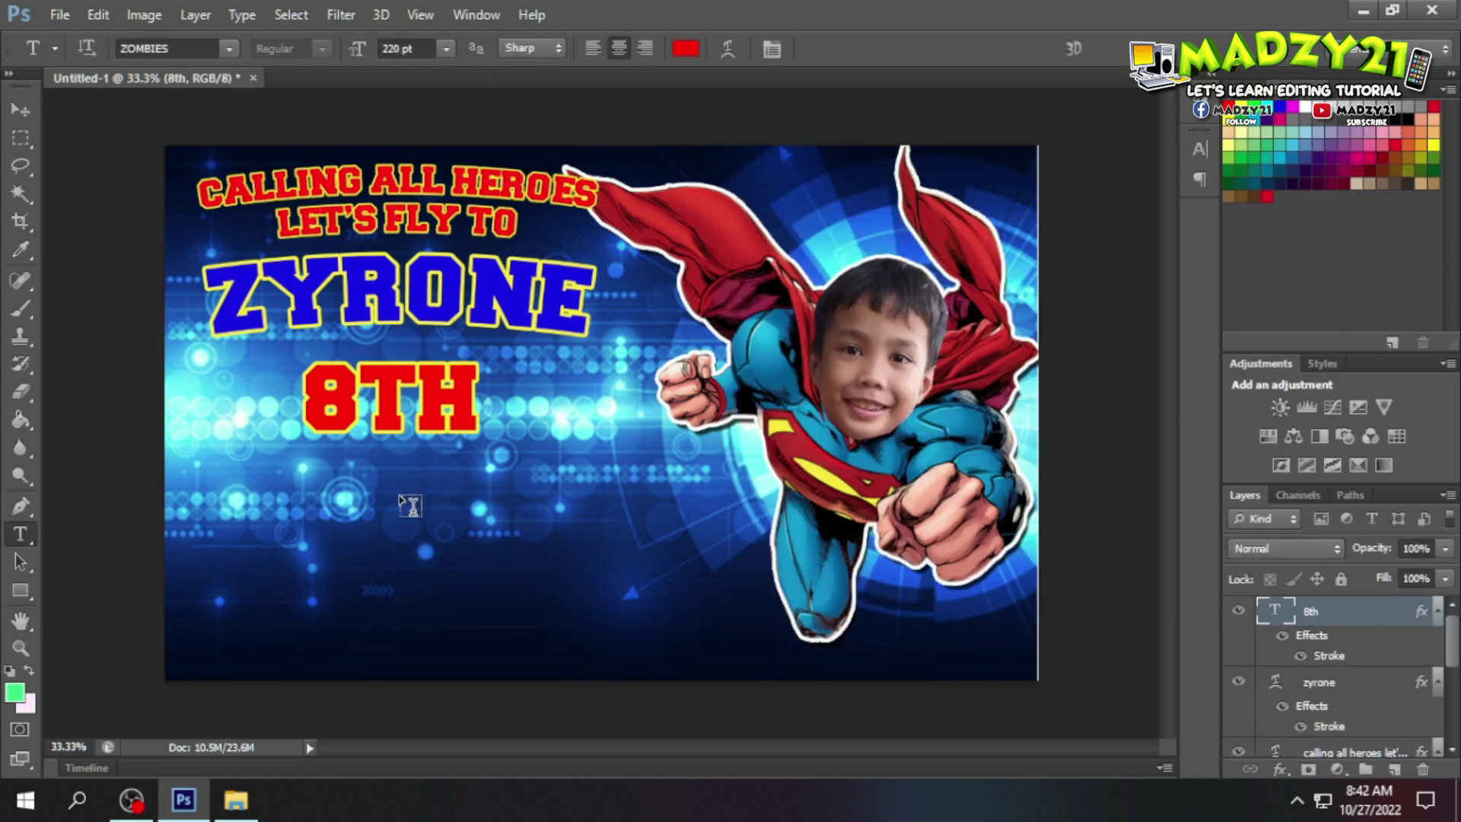
Step: Enlarge the "8TH" text to 250 pt and commit the text edit
left_click(316, 400)
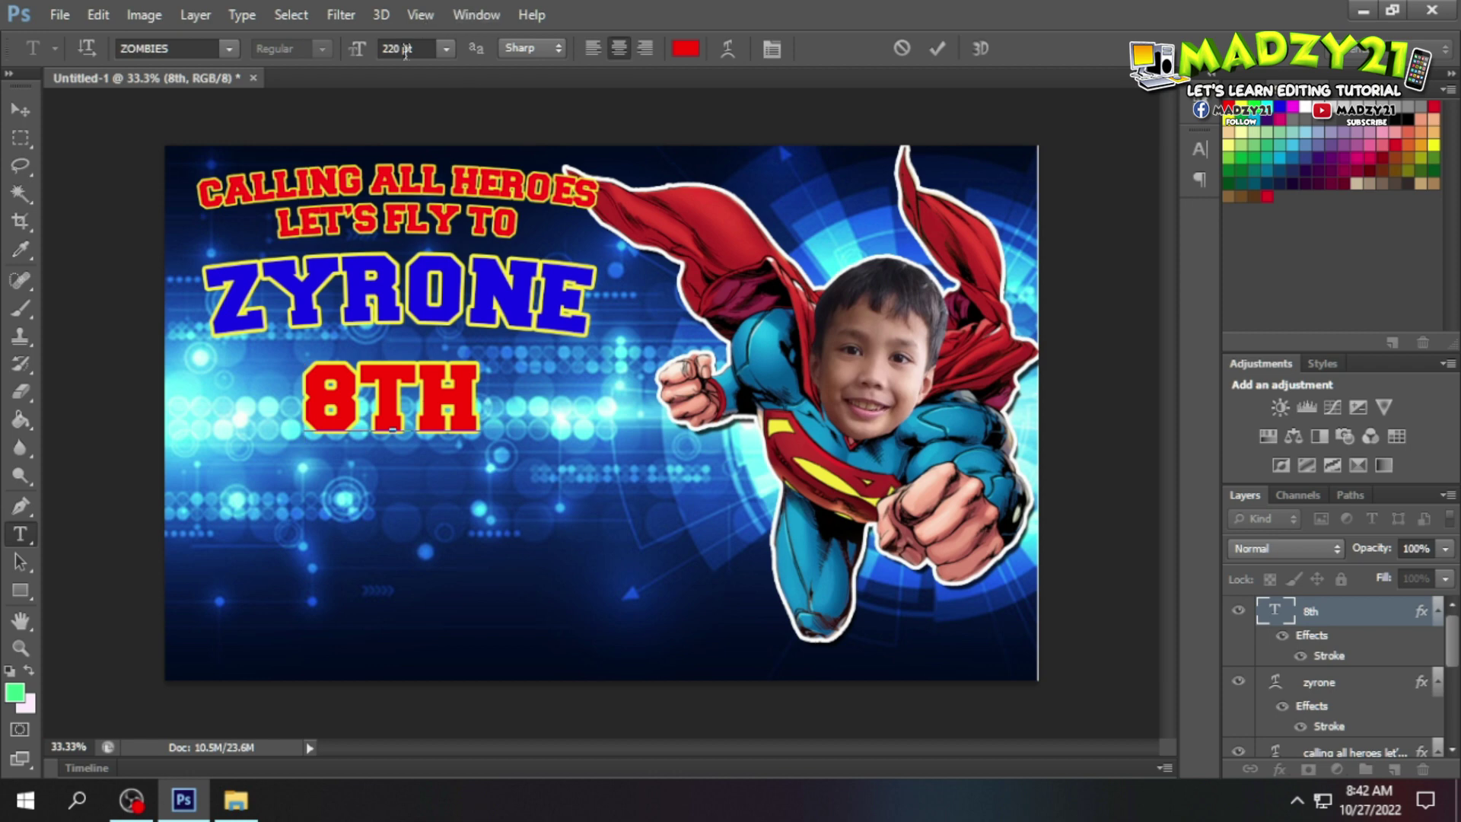
double_click(401, 388)
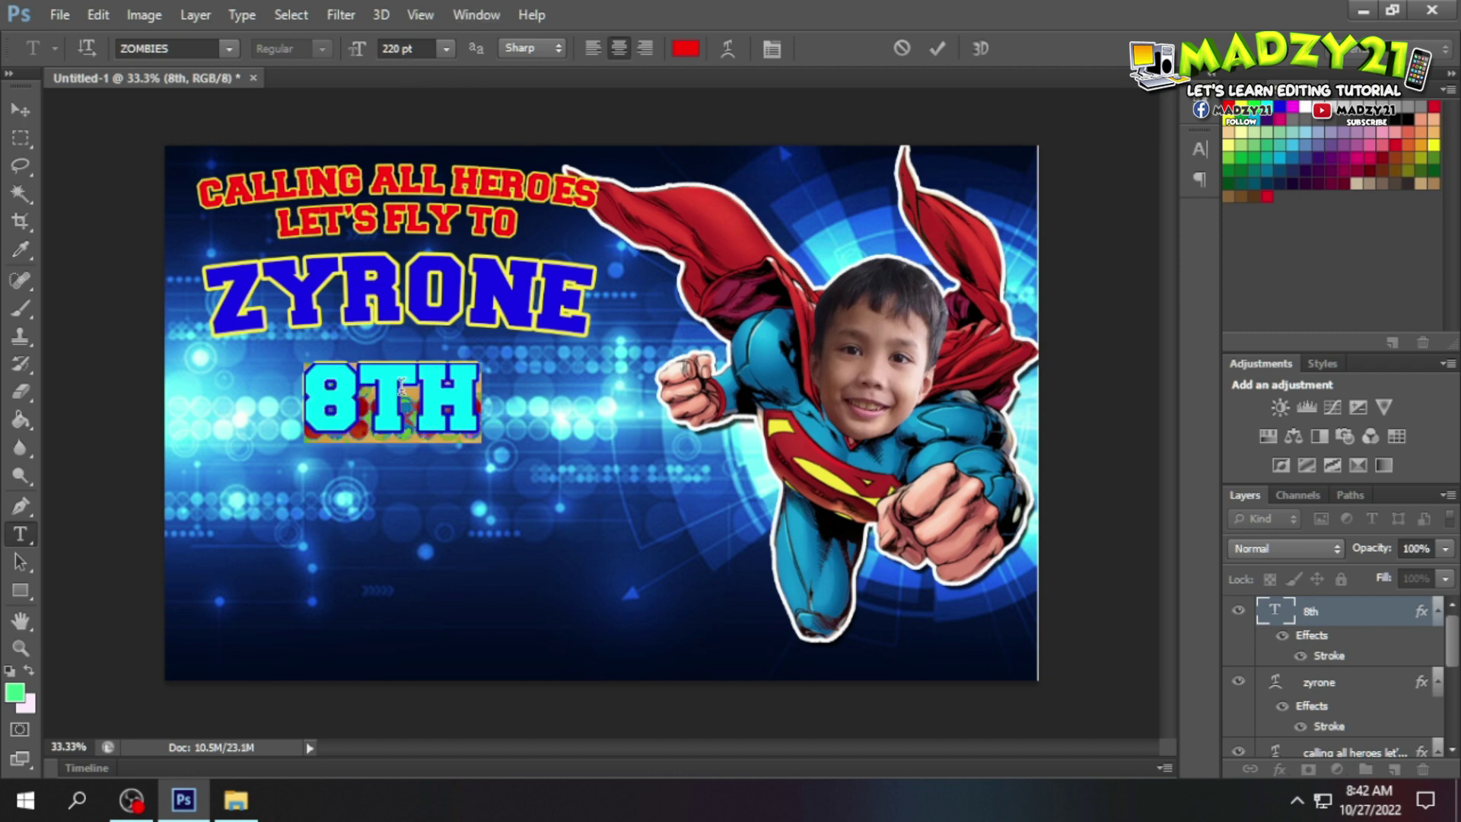
left_click(395, 49)
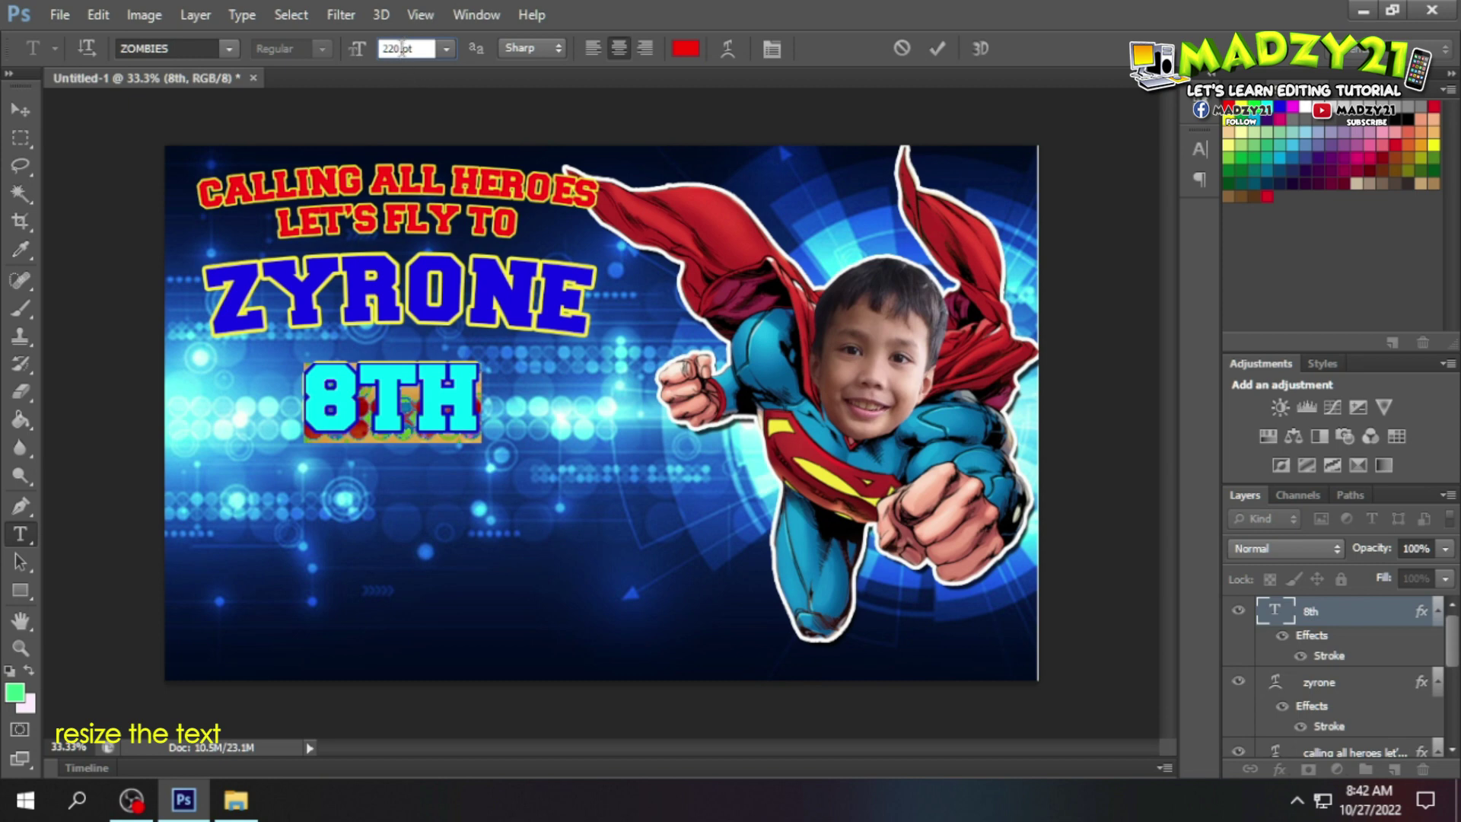
key("shift+Up")
key("shift+Up")
key("shift+Up")
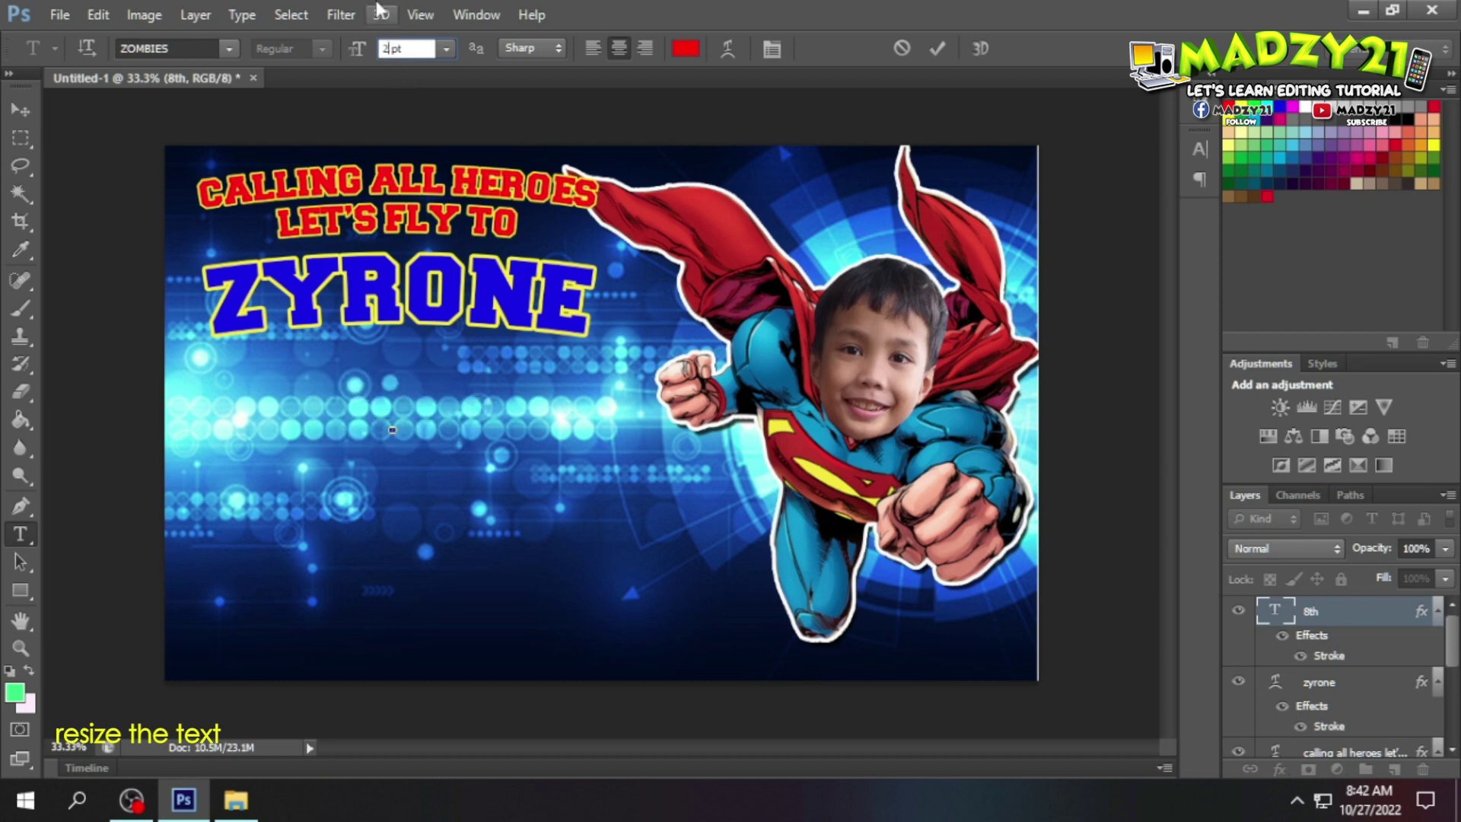
key("Return")
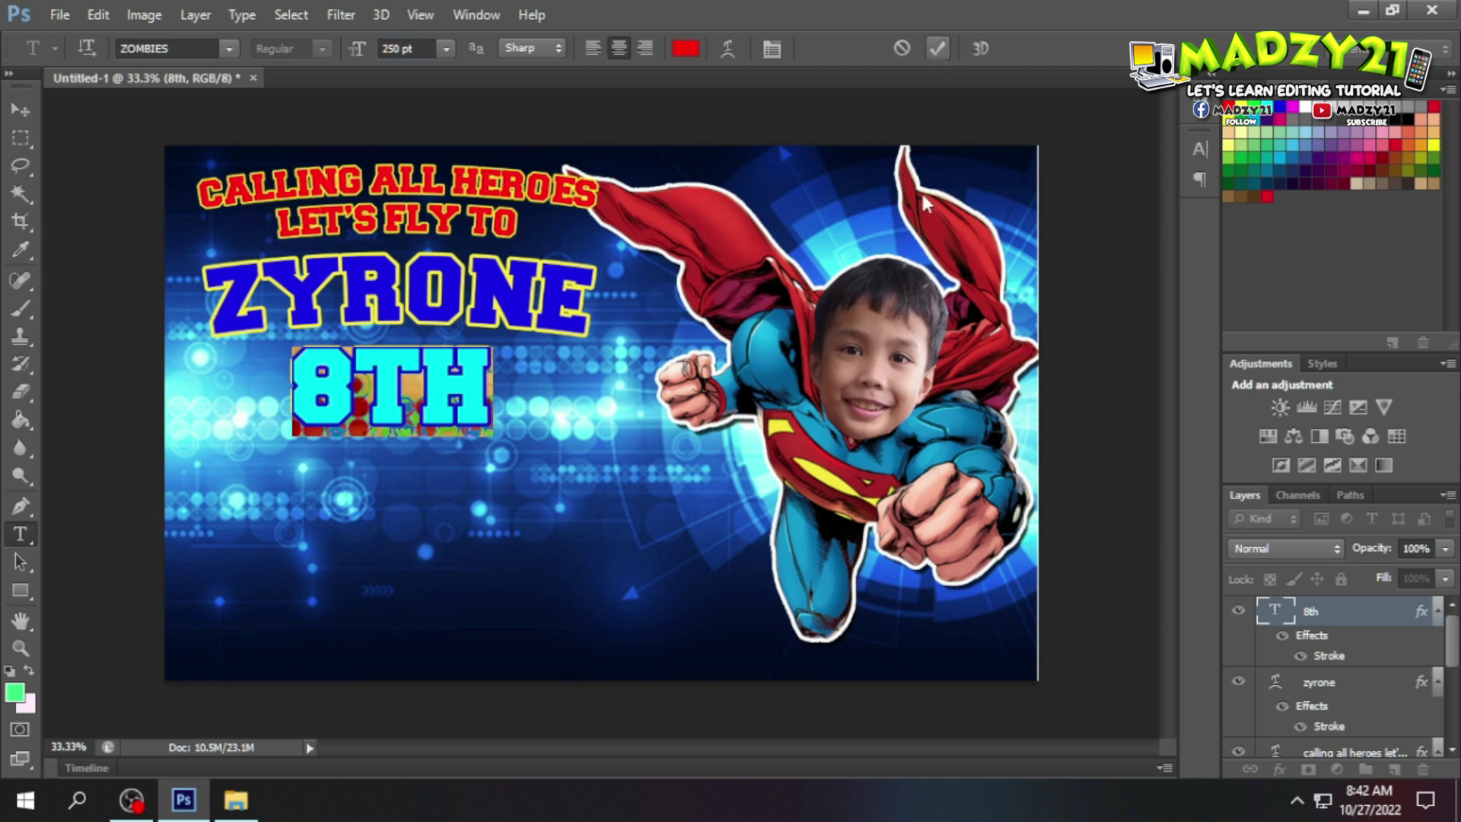
key("ctrl+Return")
Step: Duplicate the name text layer and move the copy below the "8TH" text
left_click(1340, 682)
left_click(21, 112)
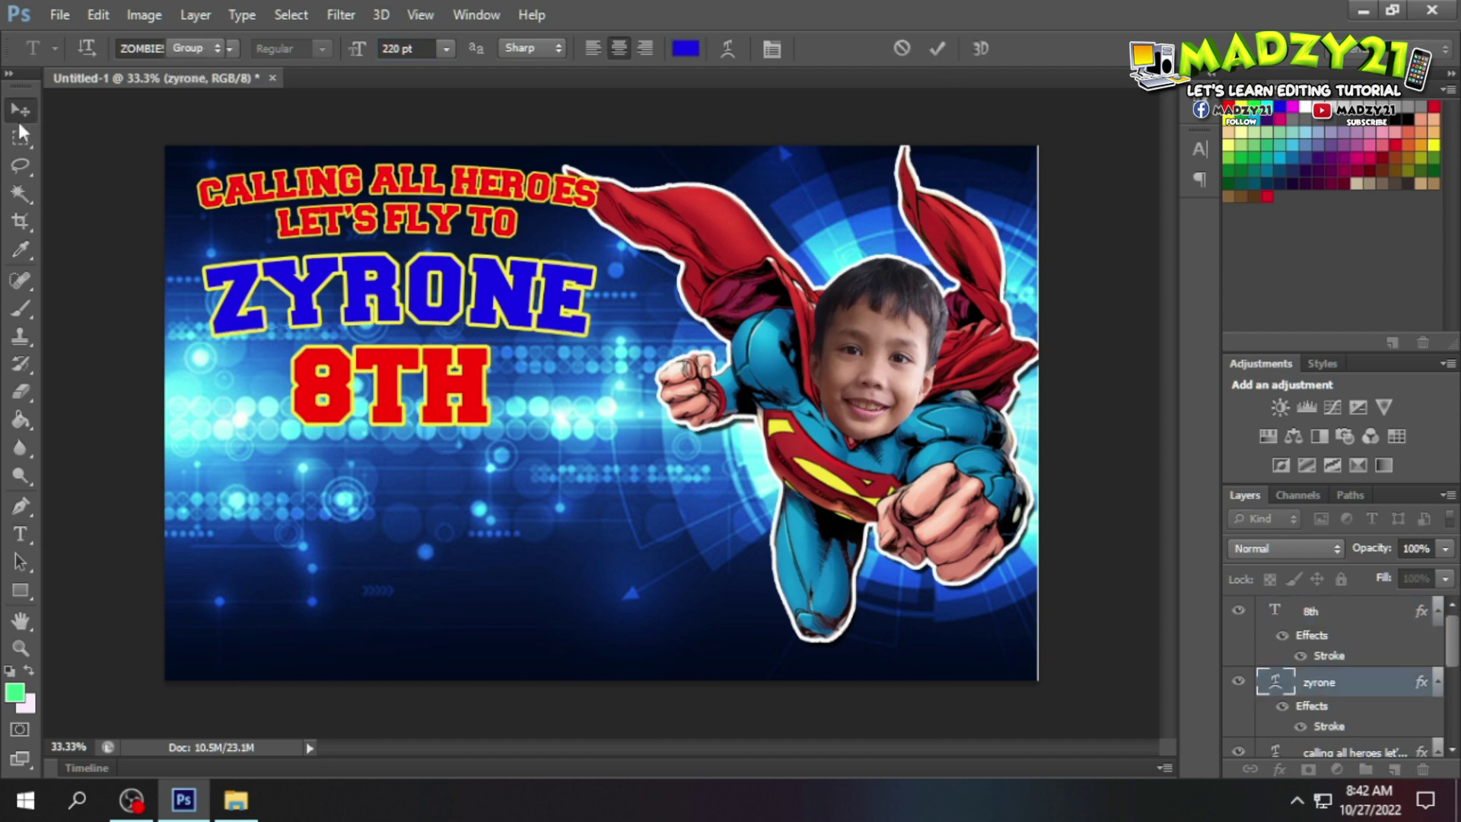
key("ctrl+j")
left_click_drag(544, 334, 543, 523)
Step: Replace the duplicated name's wording with "birthday" and adjust its position below "8TH"
left_click(19, 536)
left_click_drag(210, 520, 601, 554)
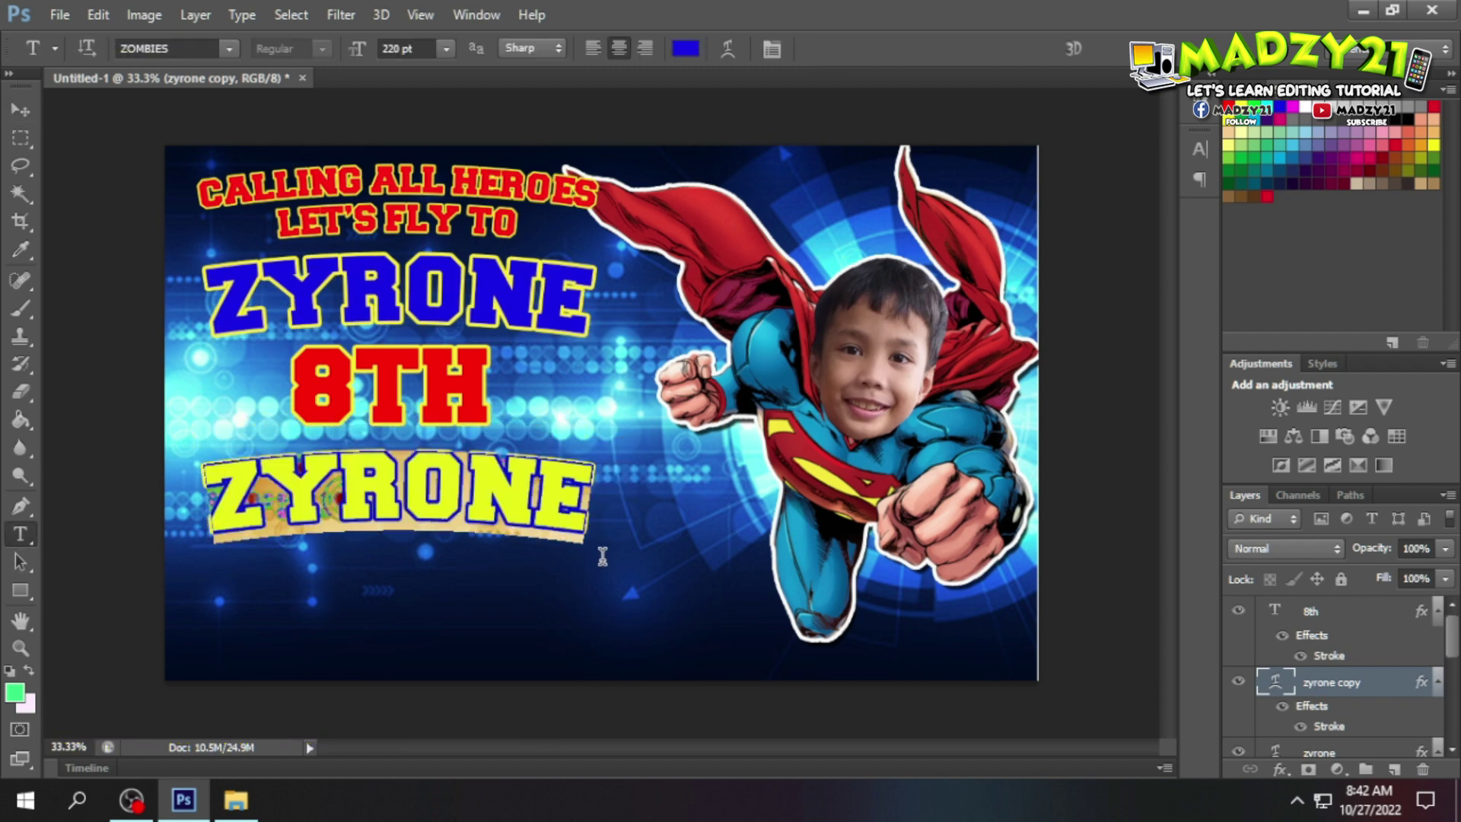
left_click(609, 599)
type("birthday")
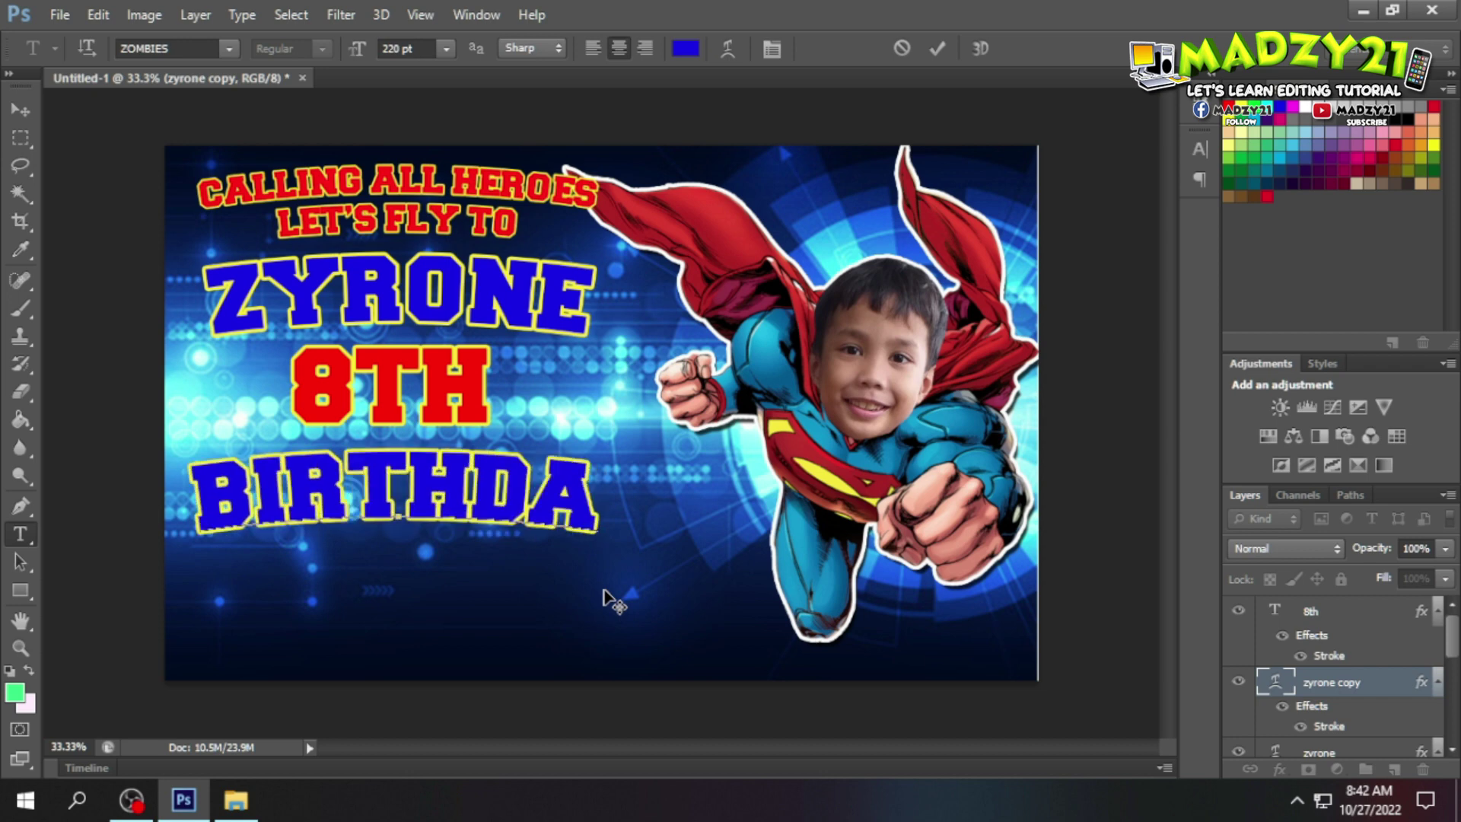
left_click_drag(542, 599, 576, 597)
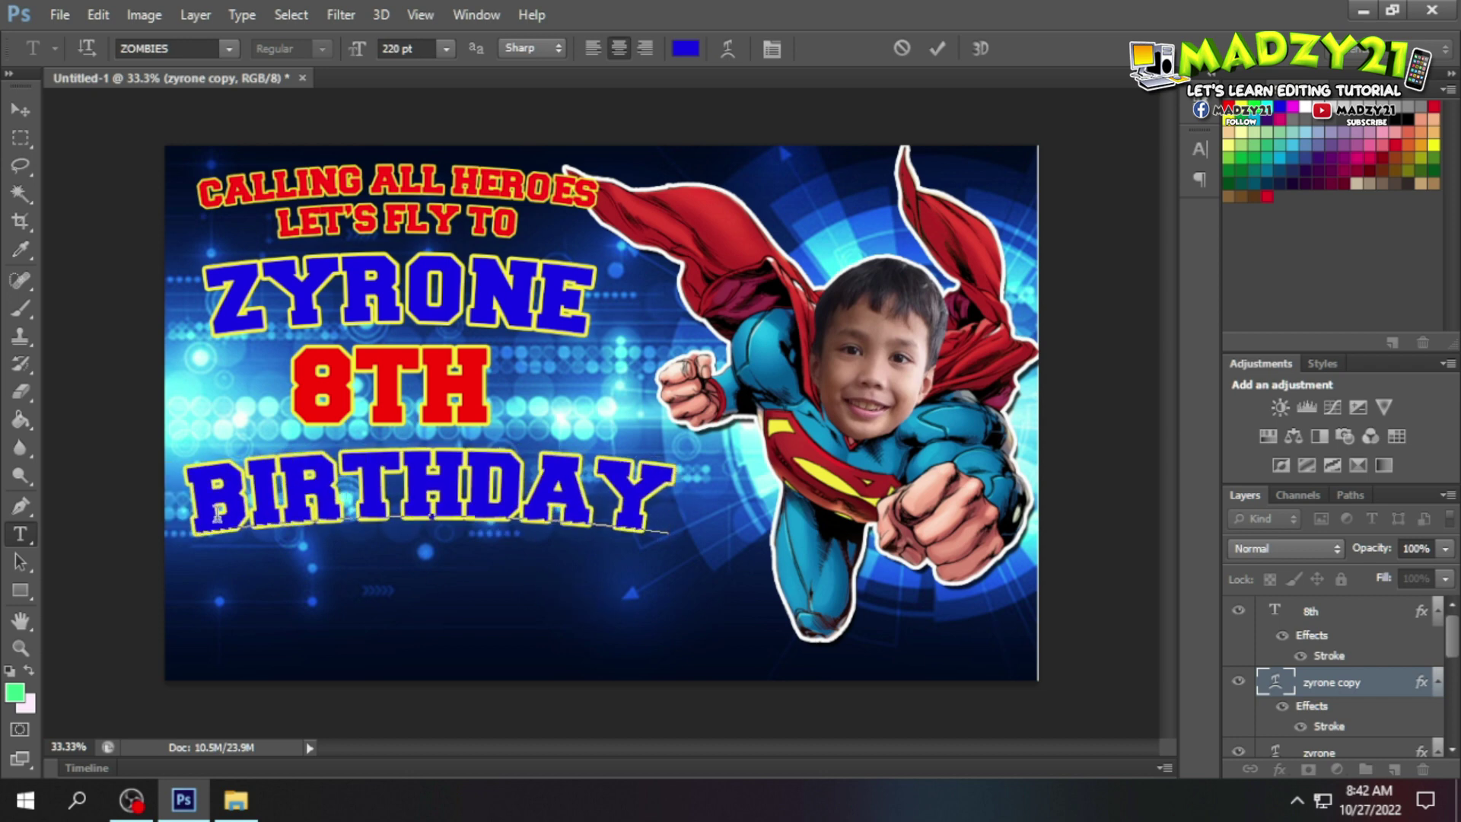
Step: Recolour the whole "birthday" text yellow (fced00) and commit the text edit
key("ctrl+a")
left_click(689, 48)
double_click(1145, 504)
type("ffee00")
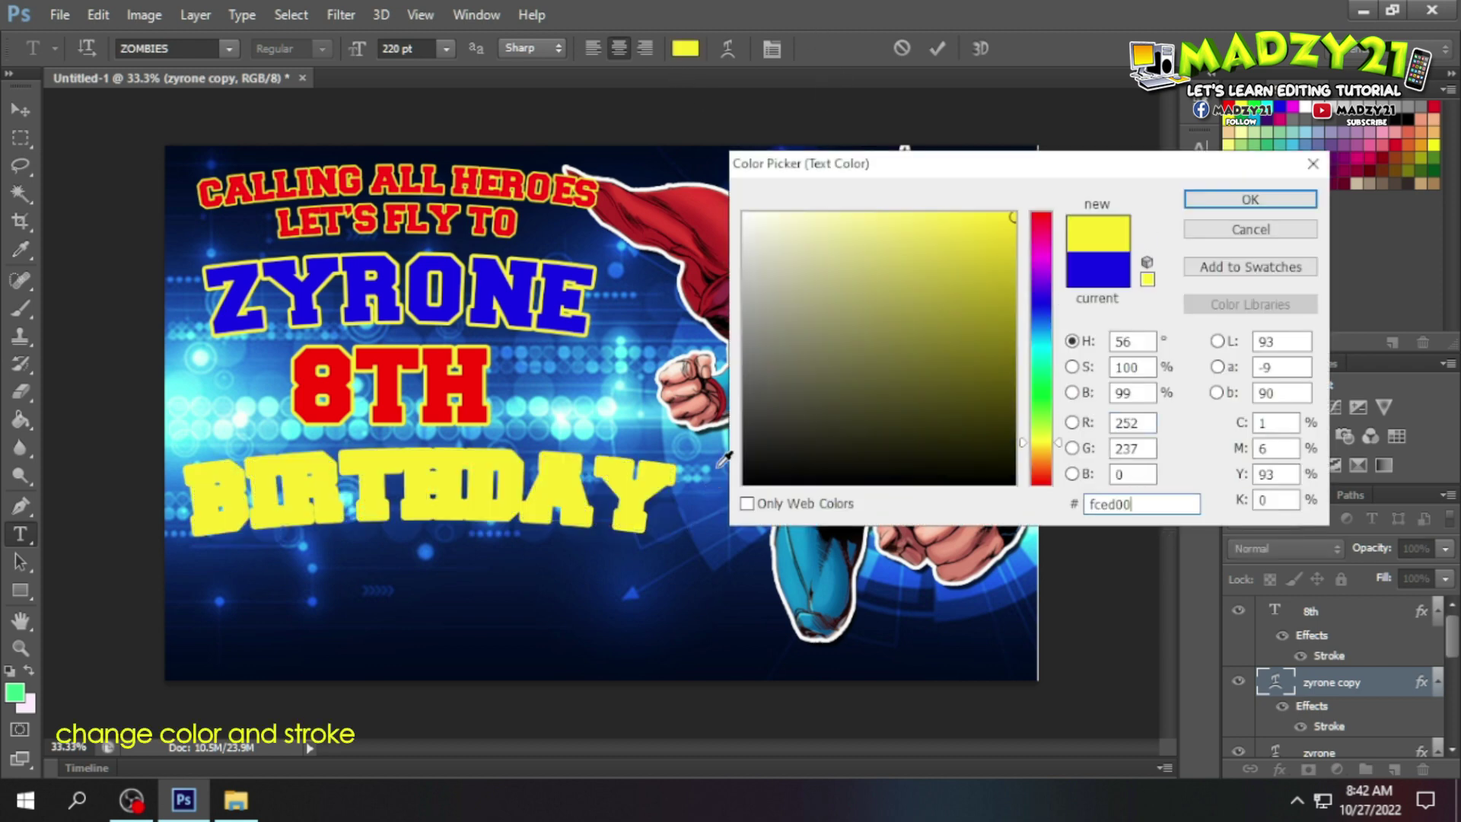
left_click(1233, 201)
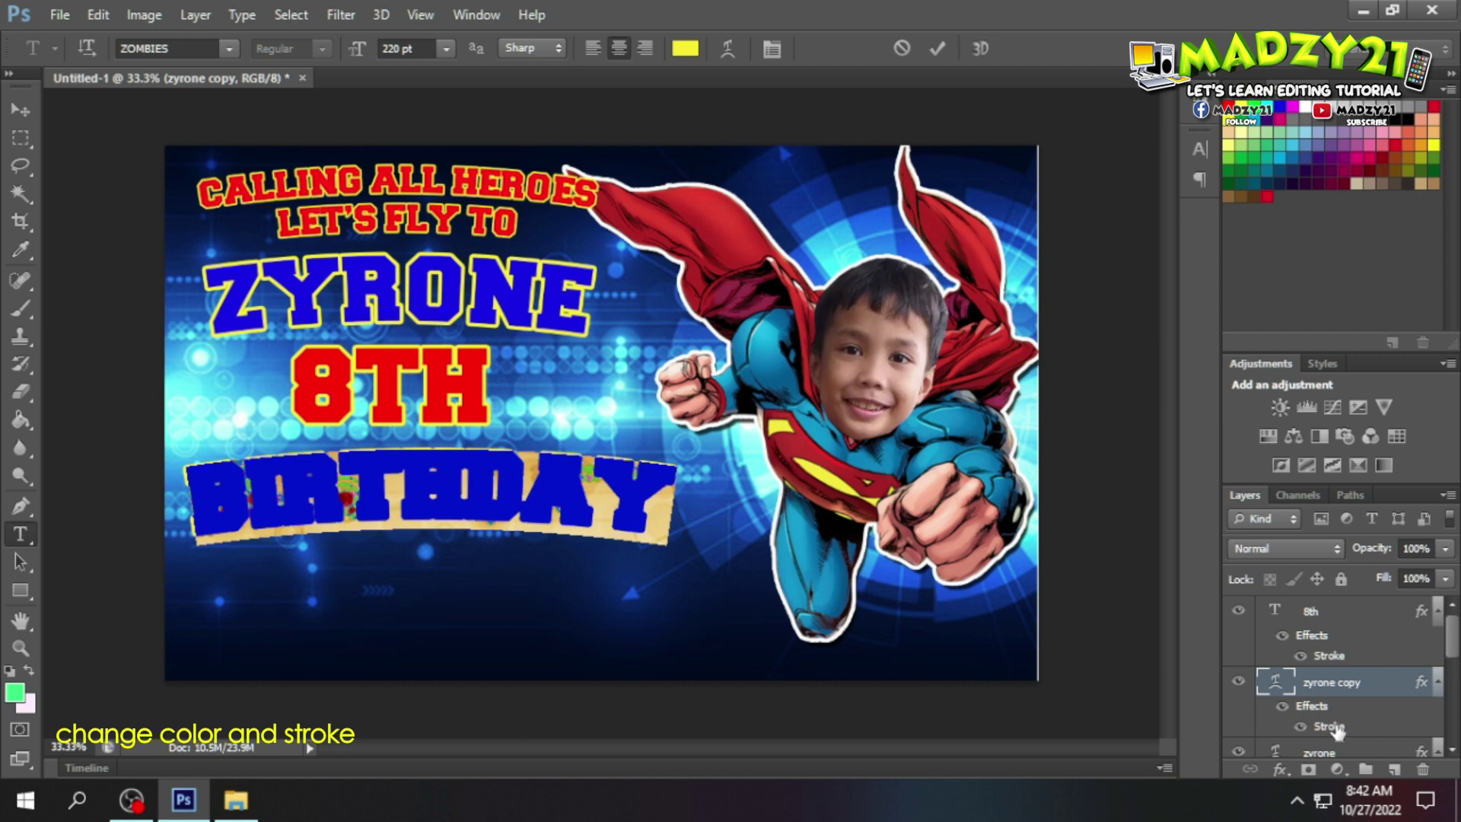
key("ctrl+h")
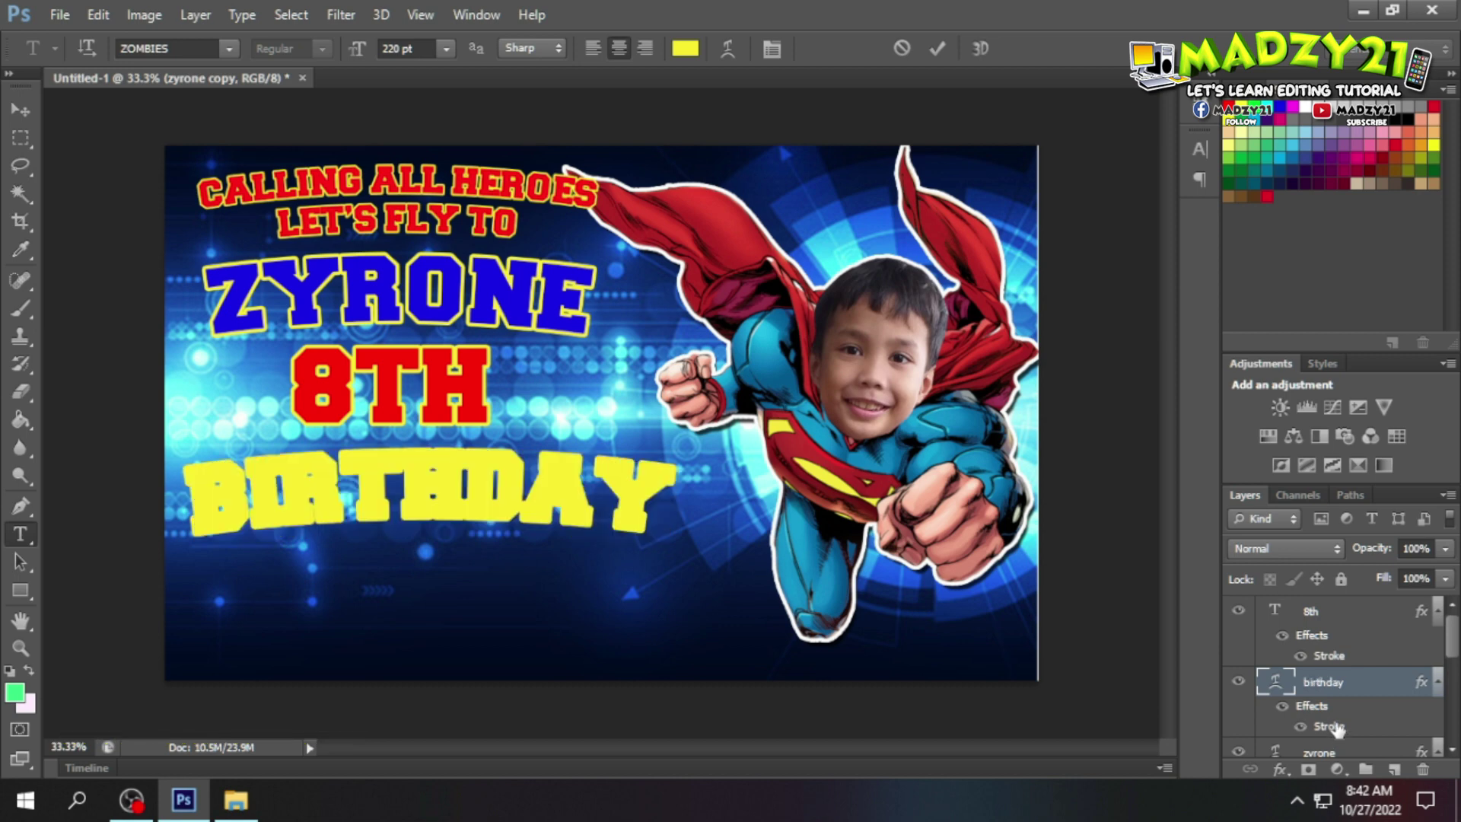
Step: Change the "birthday" text's stroke colour to red (ff0202), sampled from the "8TH" text
double_click(1337, 727)
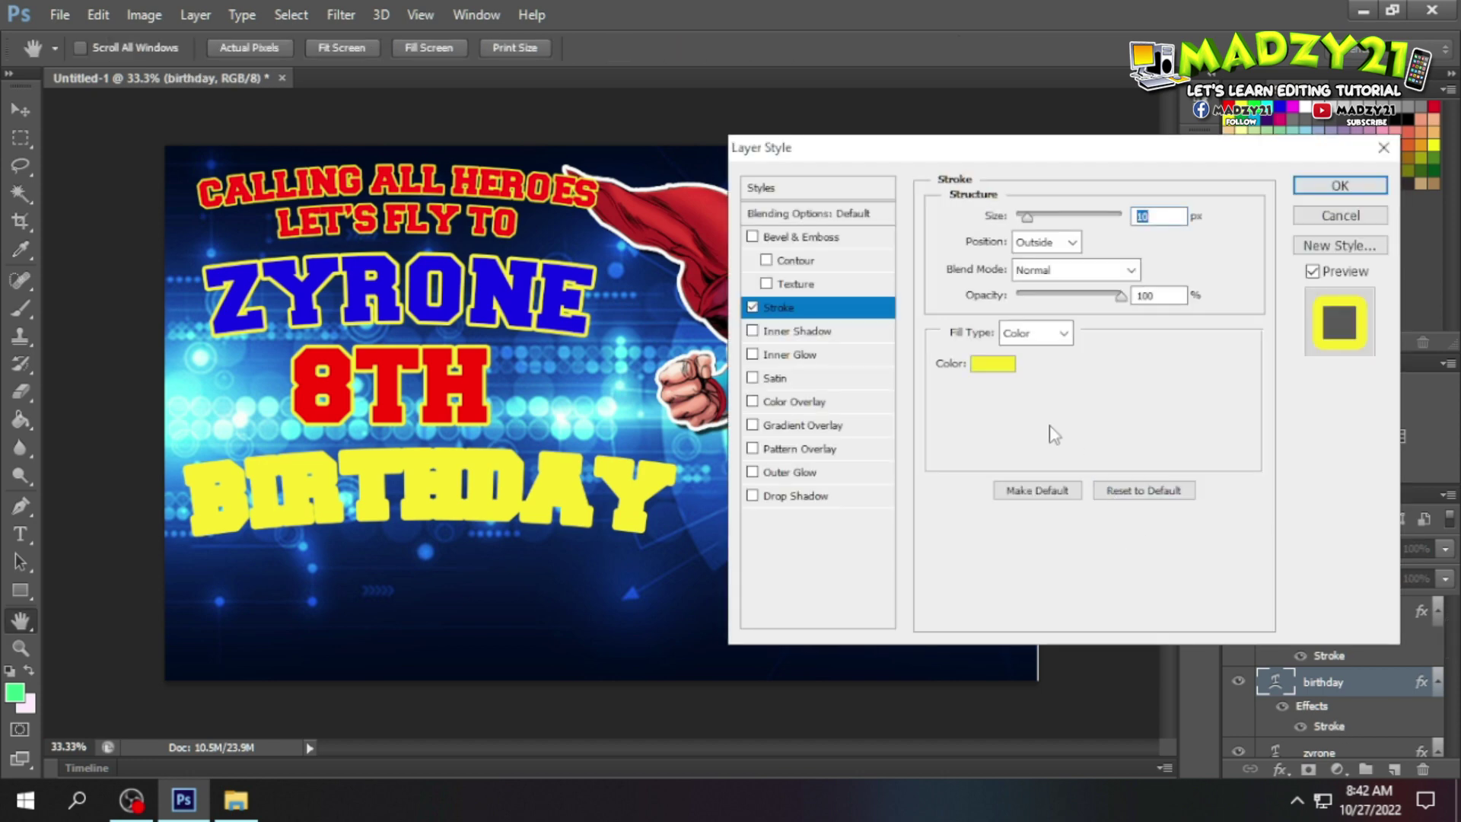
left_click(988, 367)
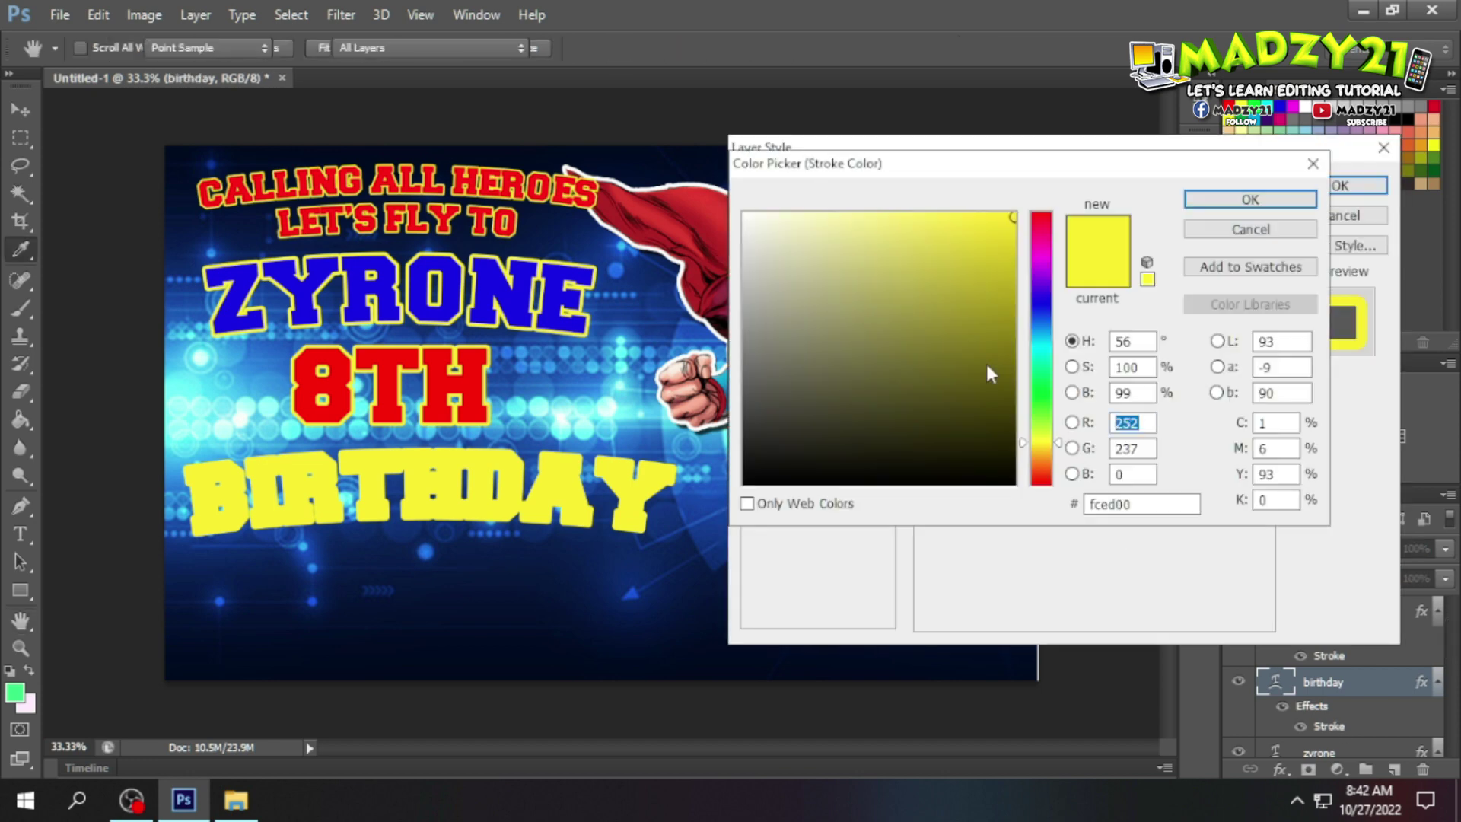
left_click(392, 362)
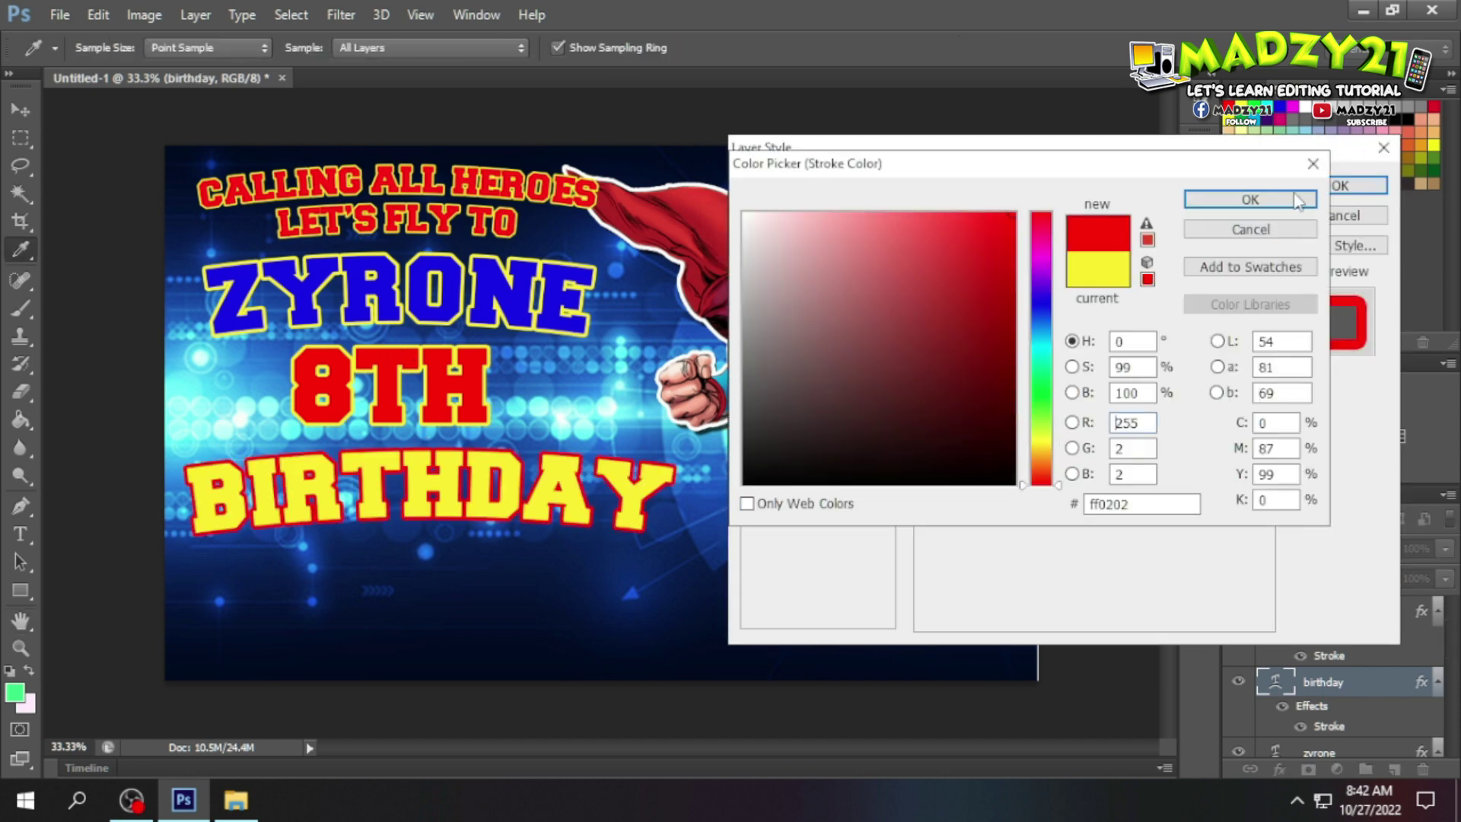
left_click(1293, 199)
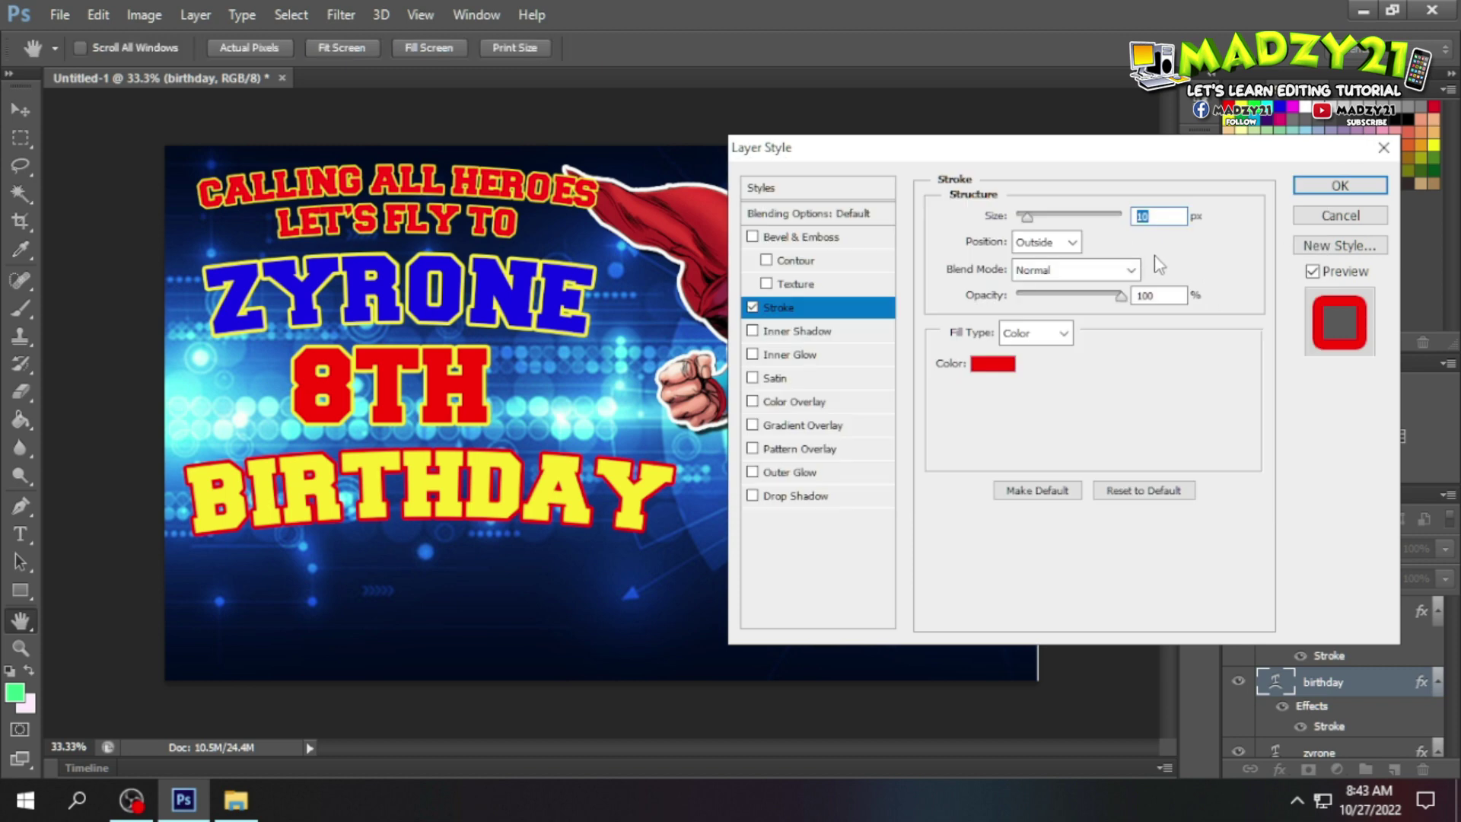
left_click(1339, 185)
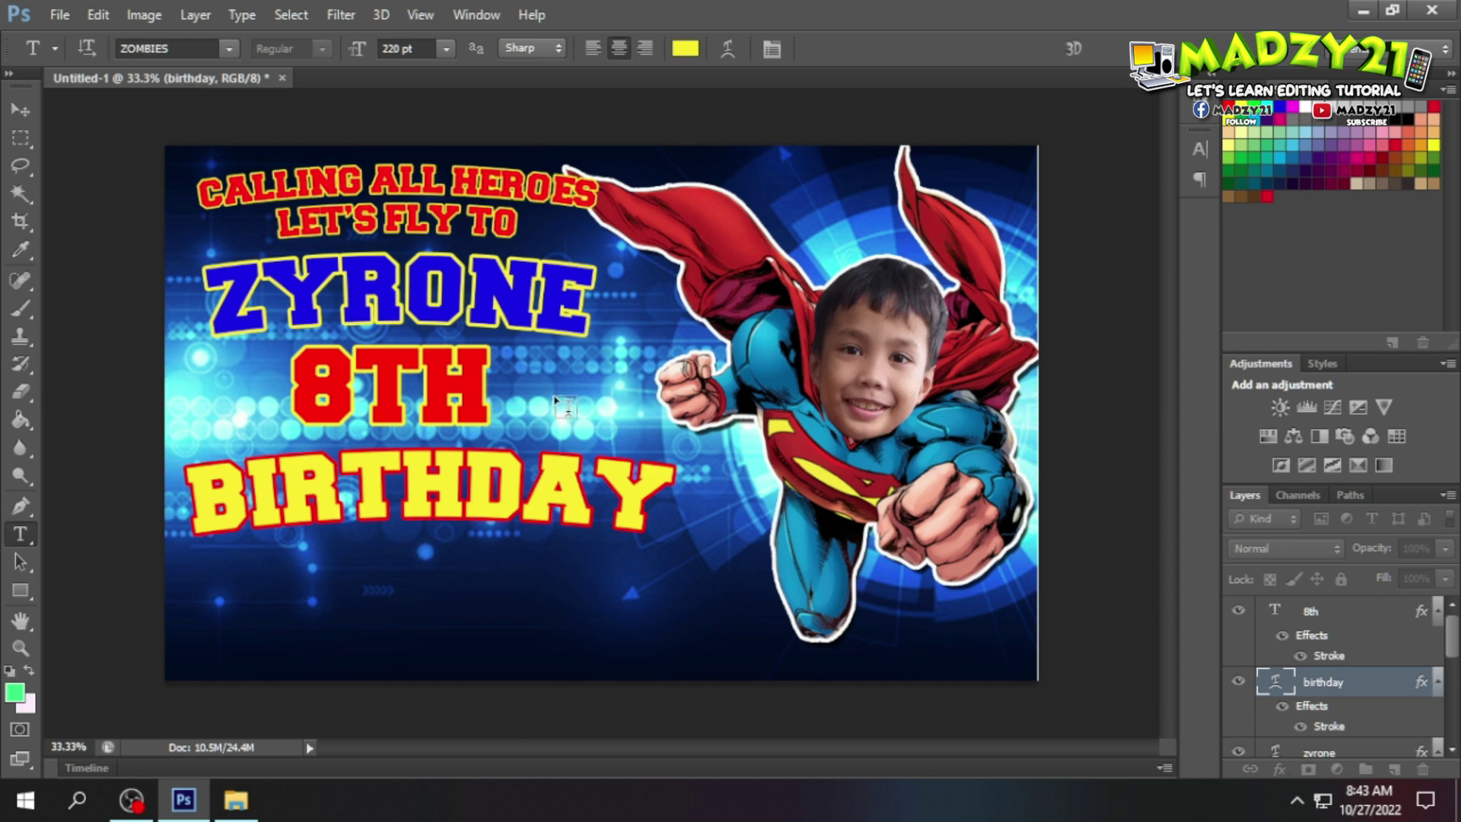
Step: Enlarge the "birthday" text to about 102%, level its rotation to about 0°, and commit the transform
key("ctrl+t")
left_click_drag(548, 398, 552, 402)
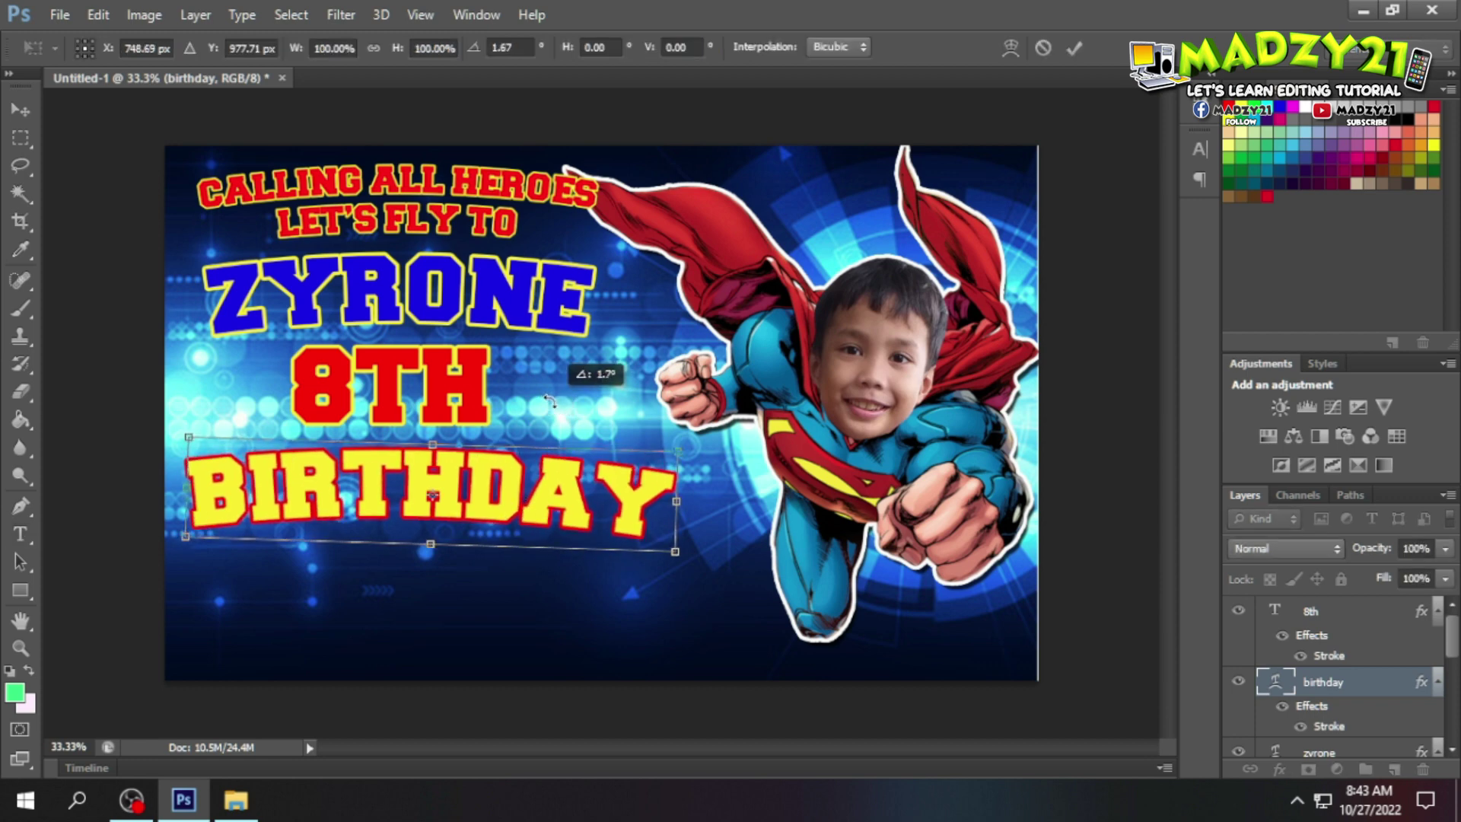
left_click_drag(679, 554, 688, 558)
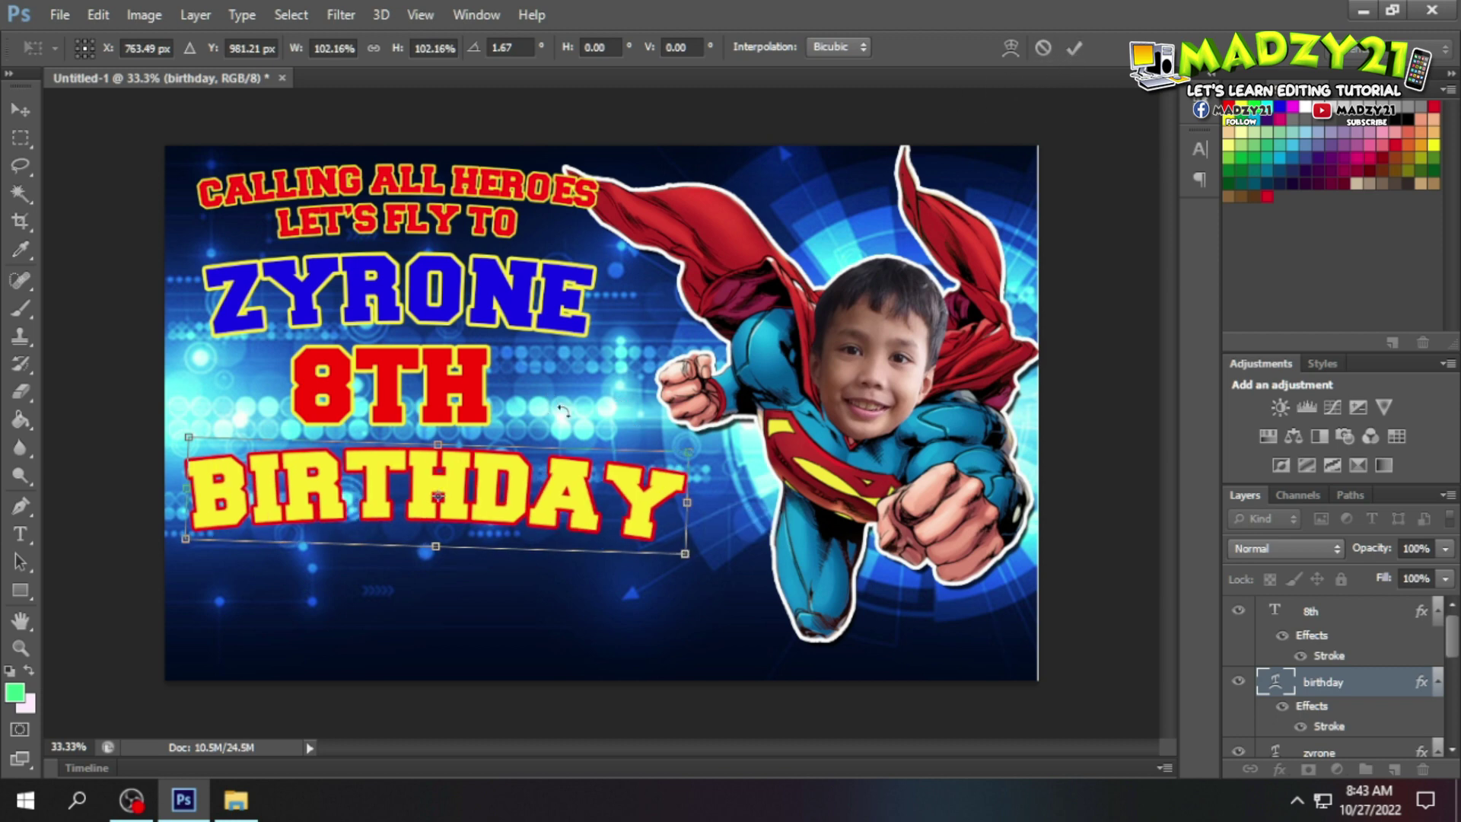
left_click_drag(561, 407, 560, 409)
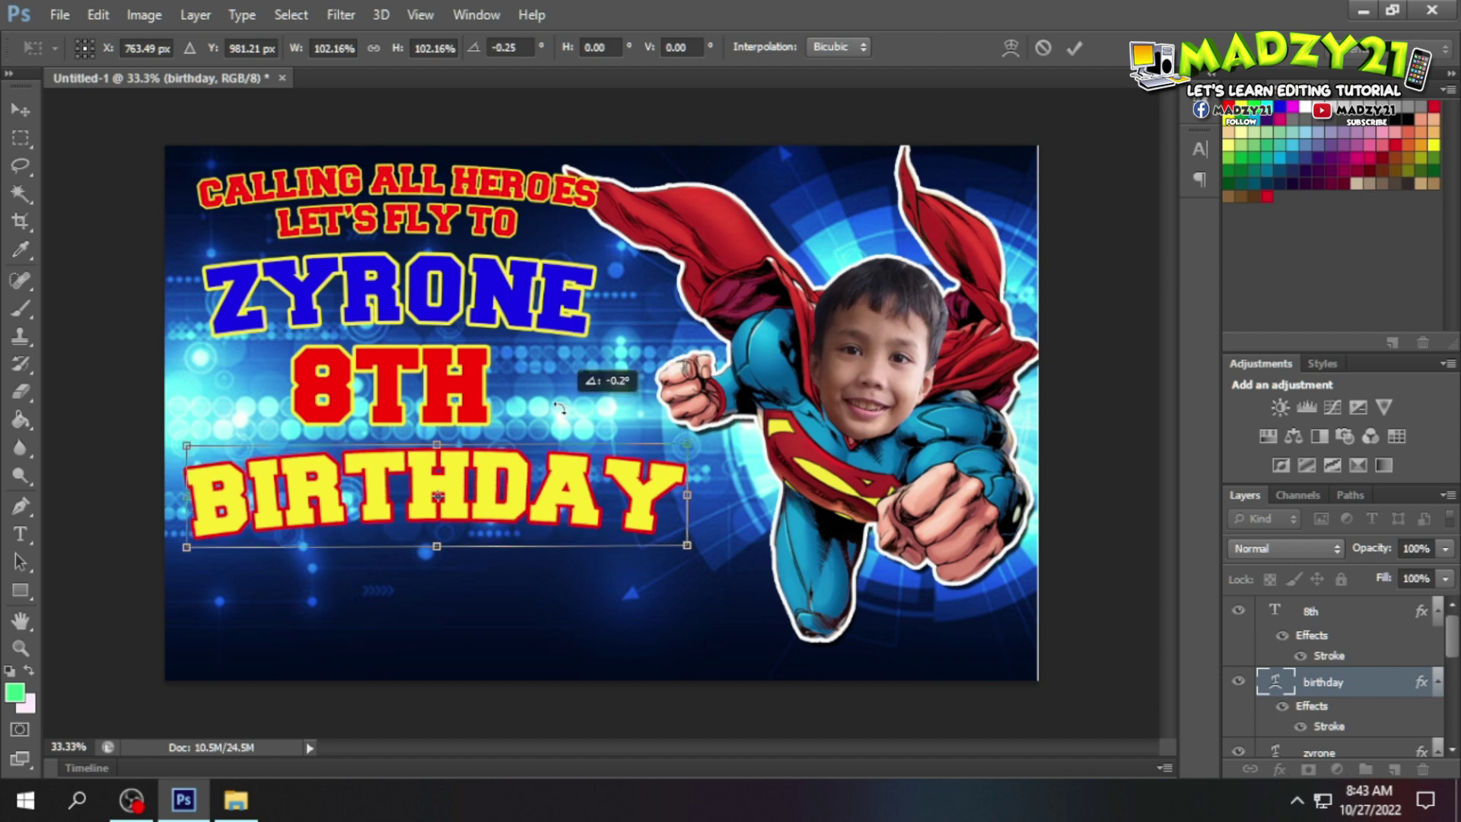
left_click_drag(560, 409, 563, 409)
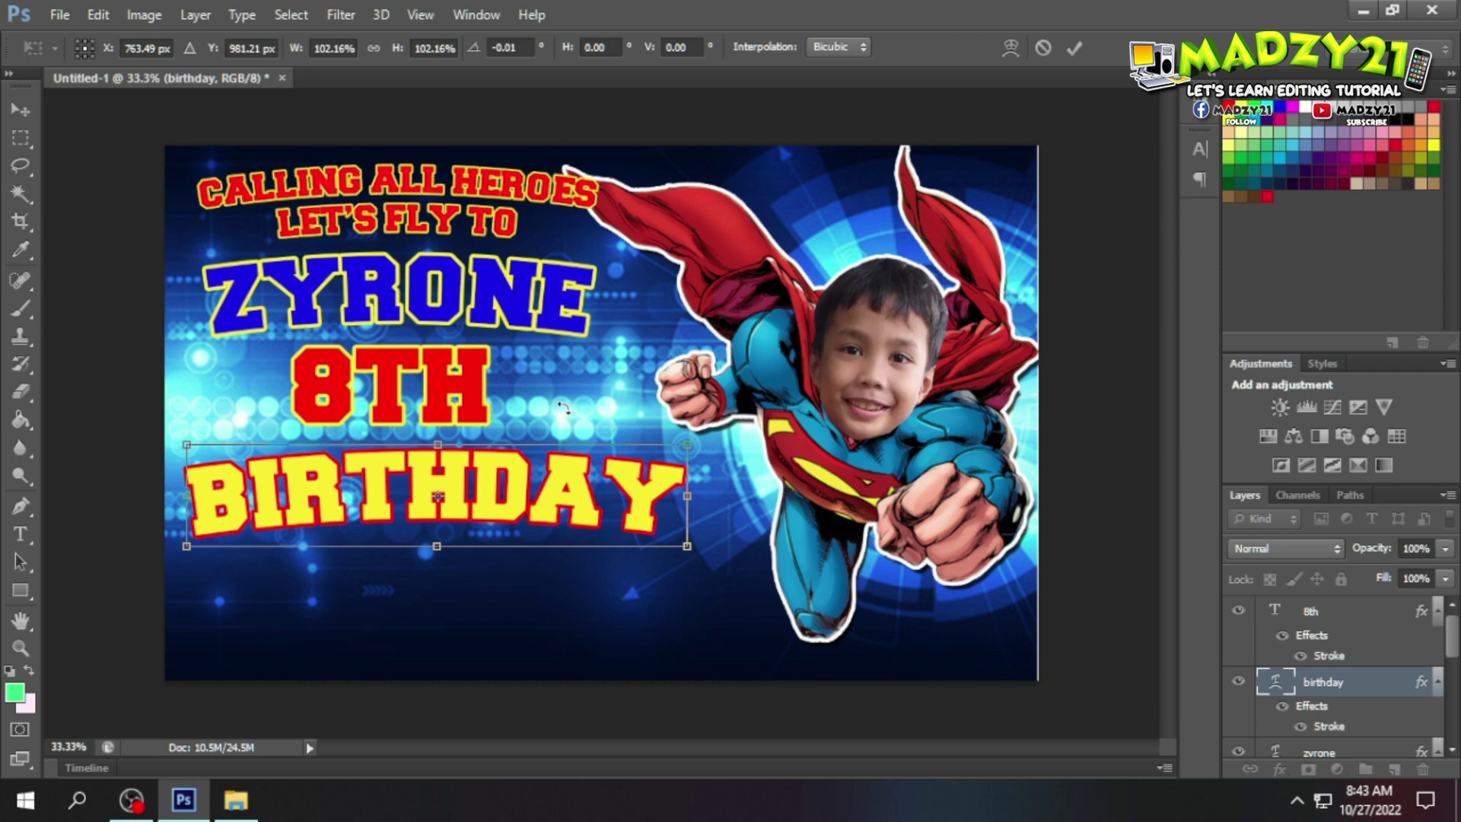
left_click(1074, 48)
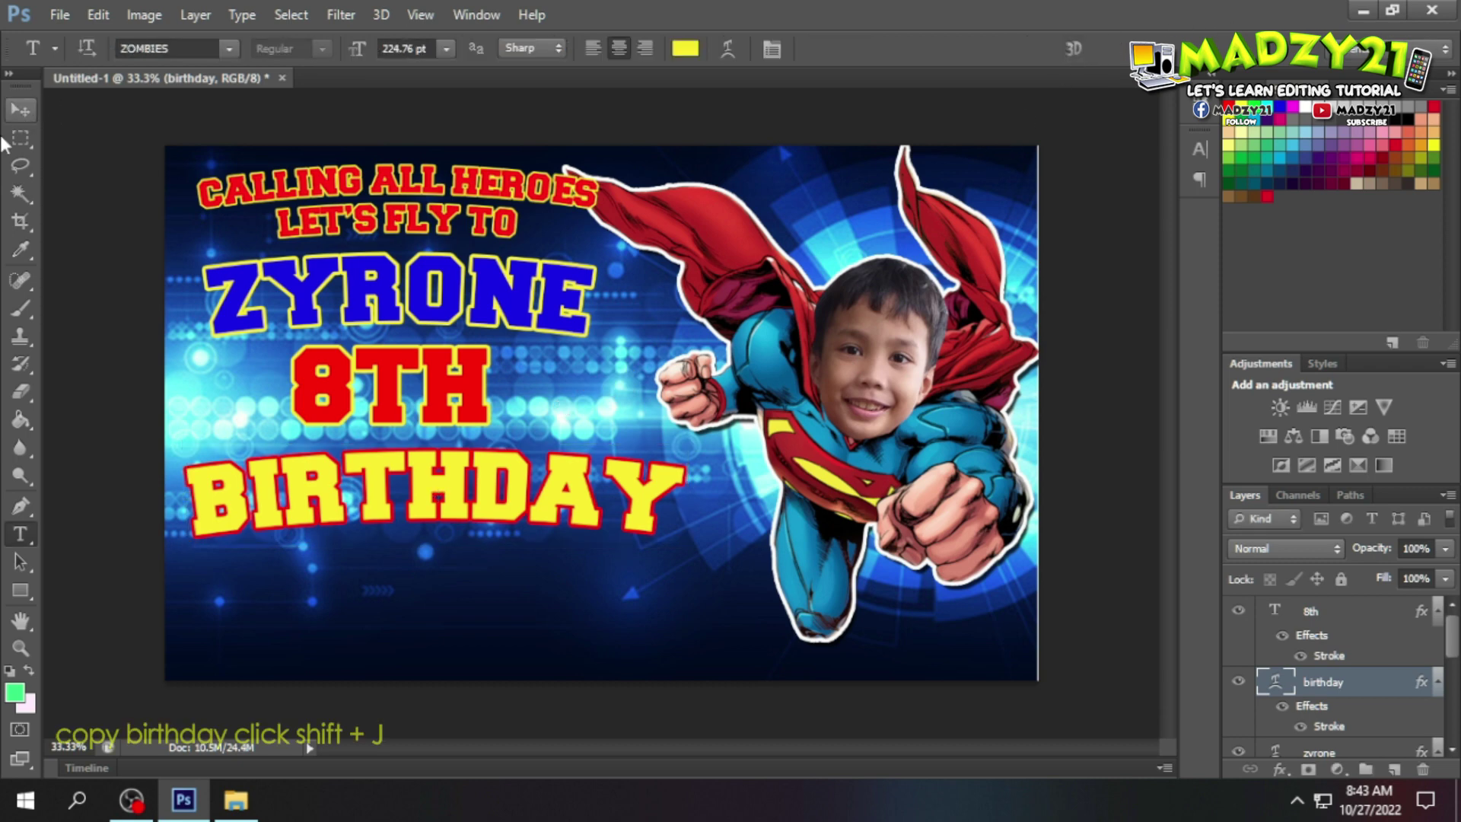
Step: Duplicate the "birthday" text layer and move the copy directly below the original
key("v")
key("ctrl+j")
left_click_drag(493, 520, 470, 586)
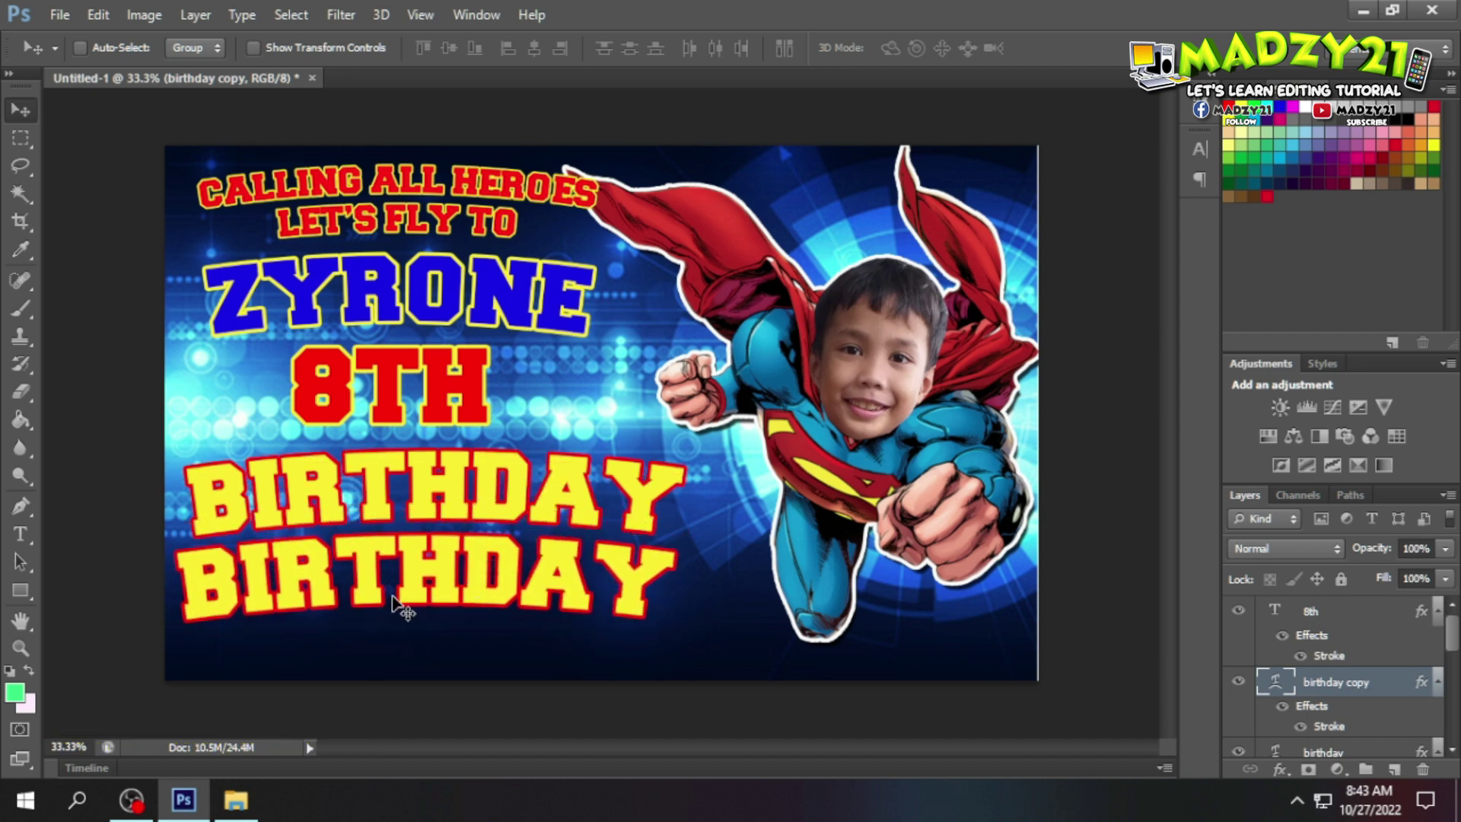
Step: Replace the duplicate's wording with "party", move it slightly lower and to the left, and commit the text edit
left_click(21, 536)
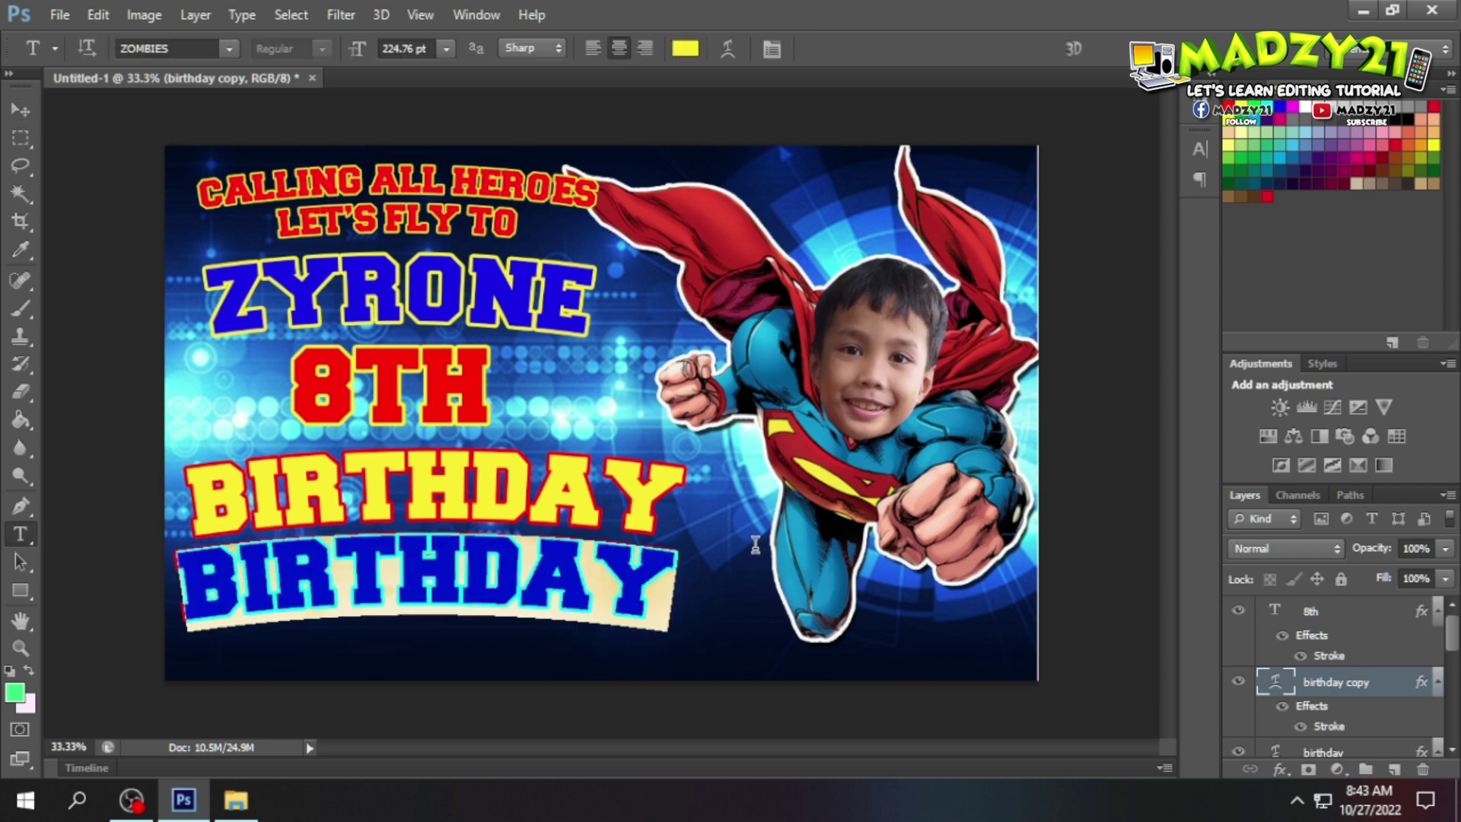
type("party")
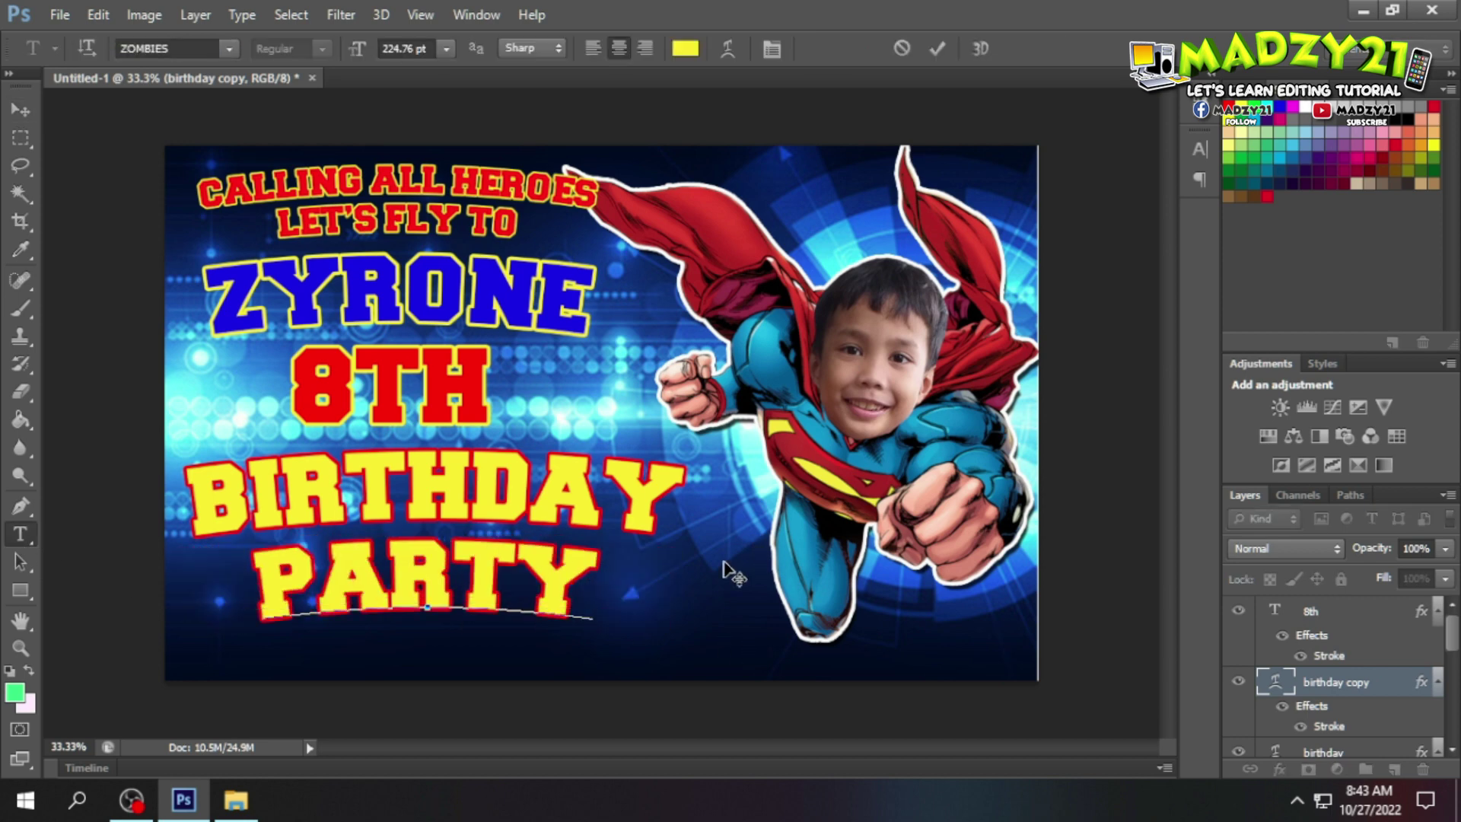
left_click_drag(599, 669, 574, 695)
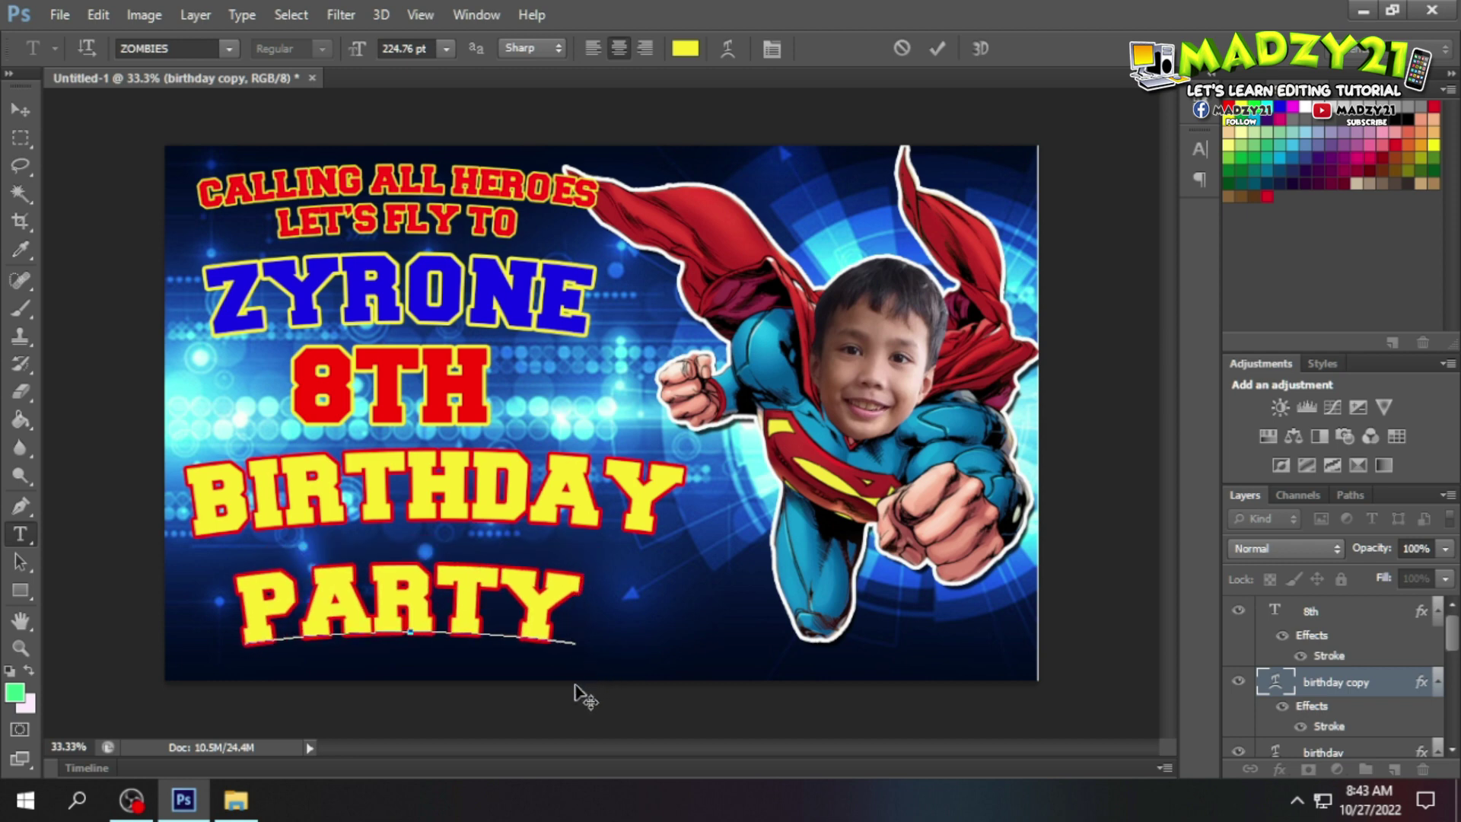
left_click(1386, 689)
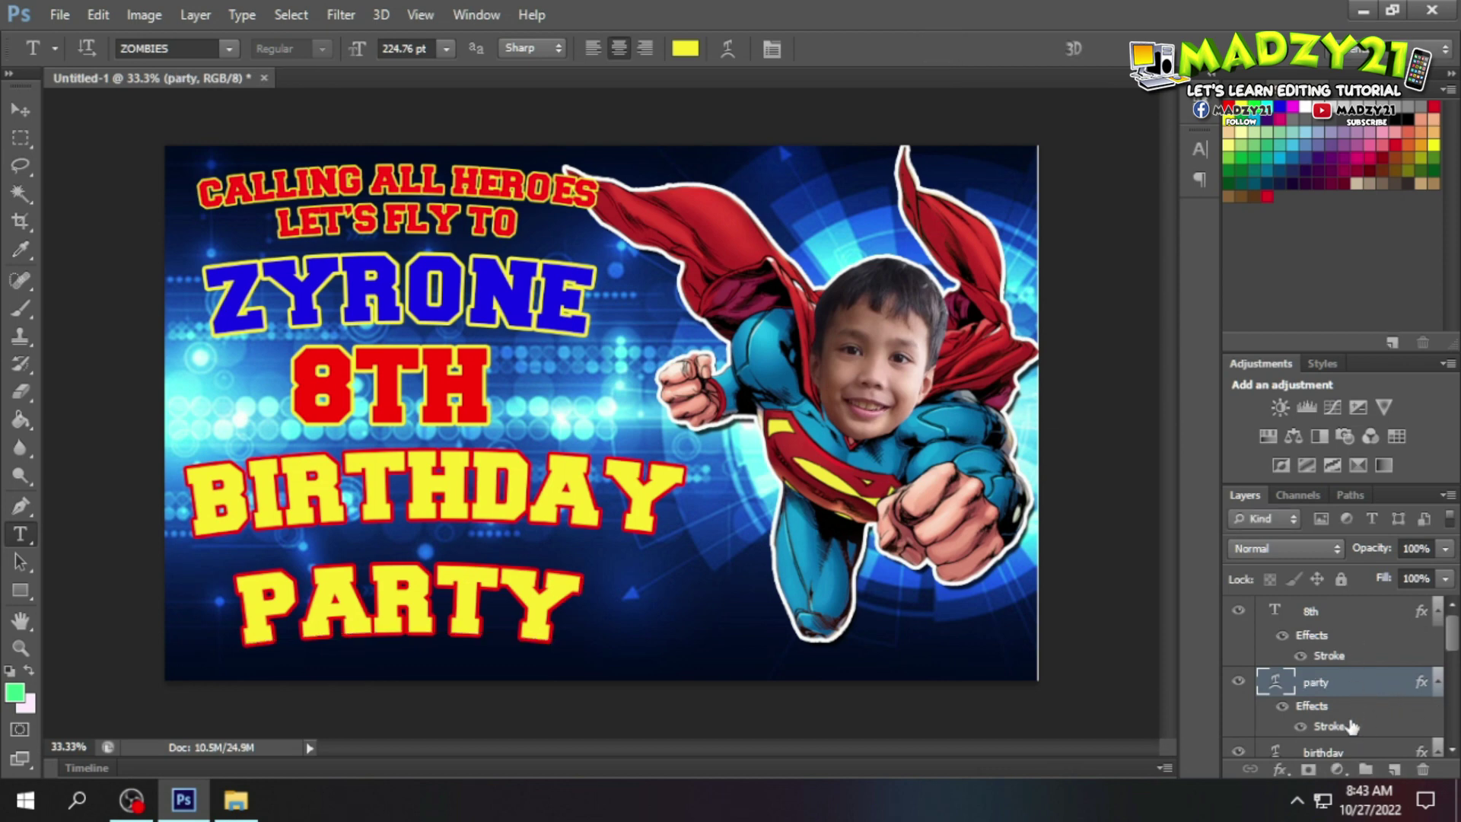
Step: Move the "birthday" text slightly down, closer to "party", and commit the text edit
scroll(1352, 728, "down", 1)
left_click(1312, 688)
left_click(474, 521)
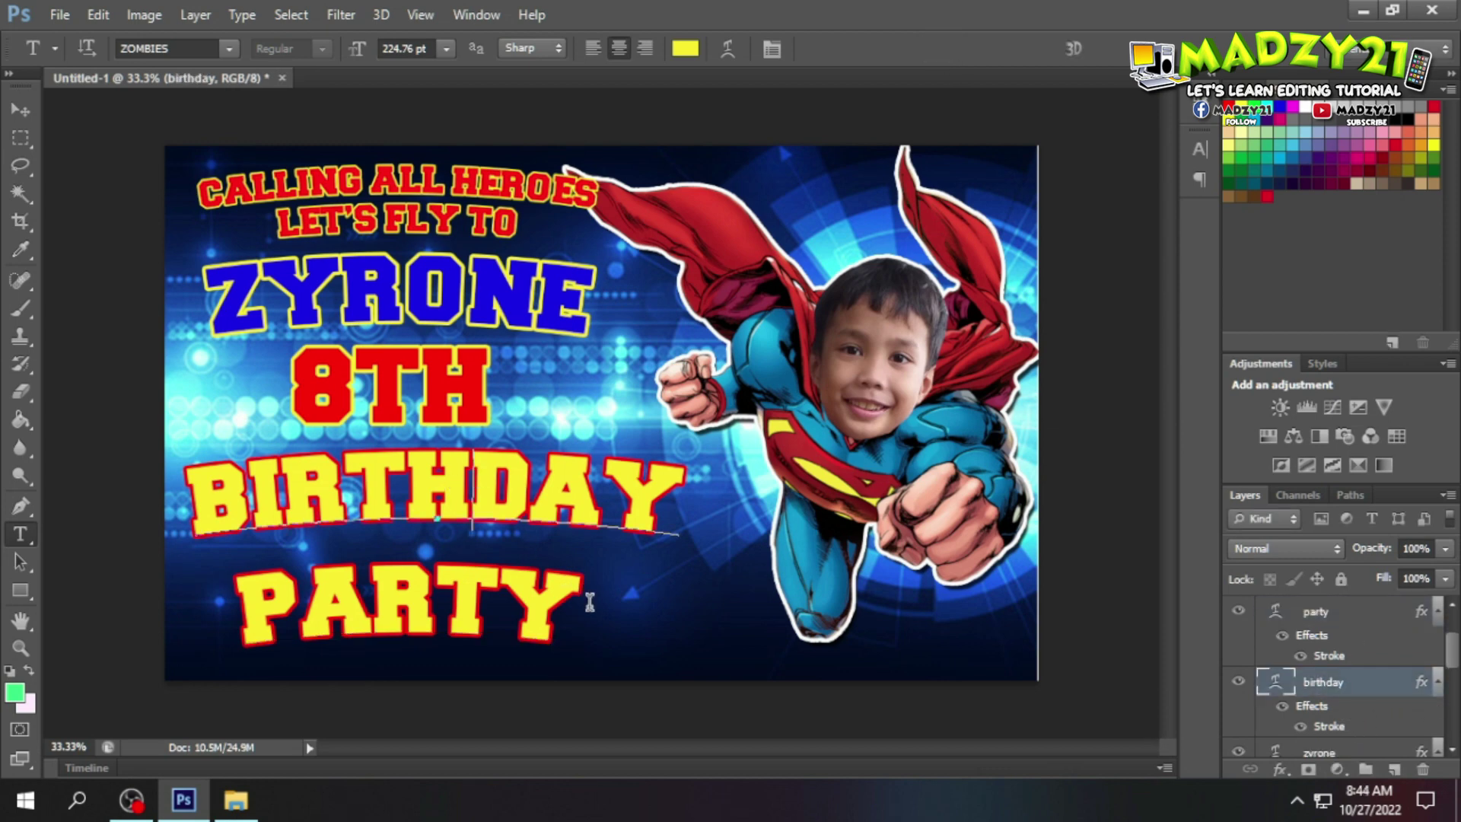
left_click_drag(618, 617, 616, 629)
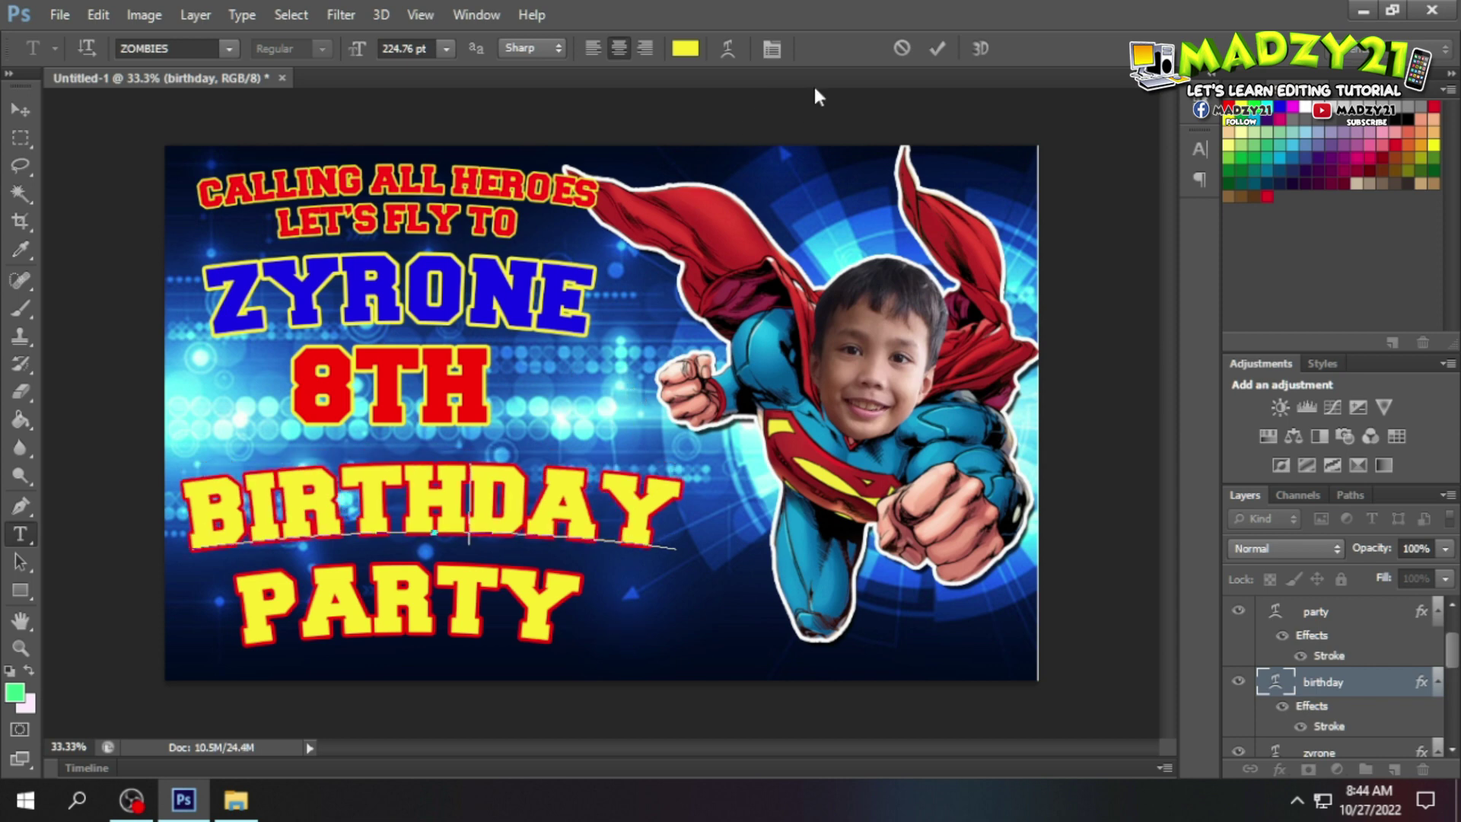
left_click(939, 49)
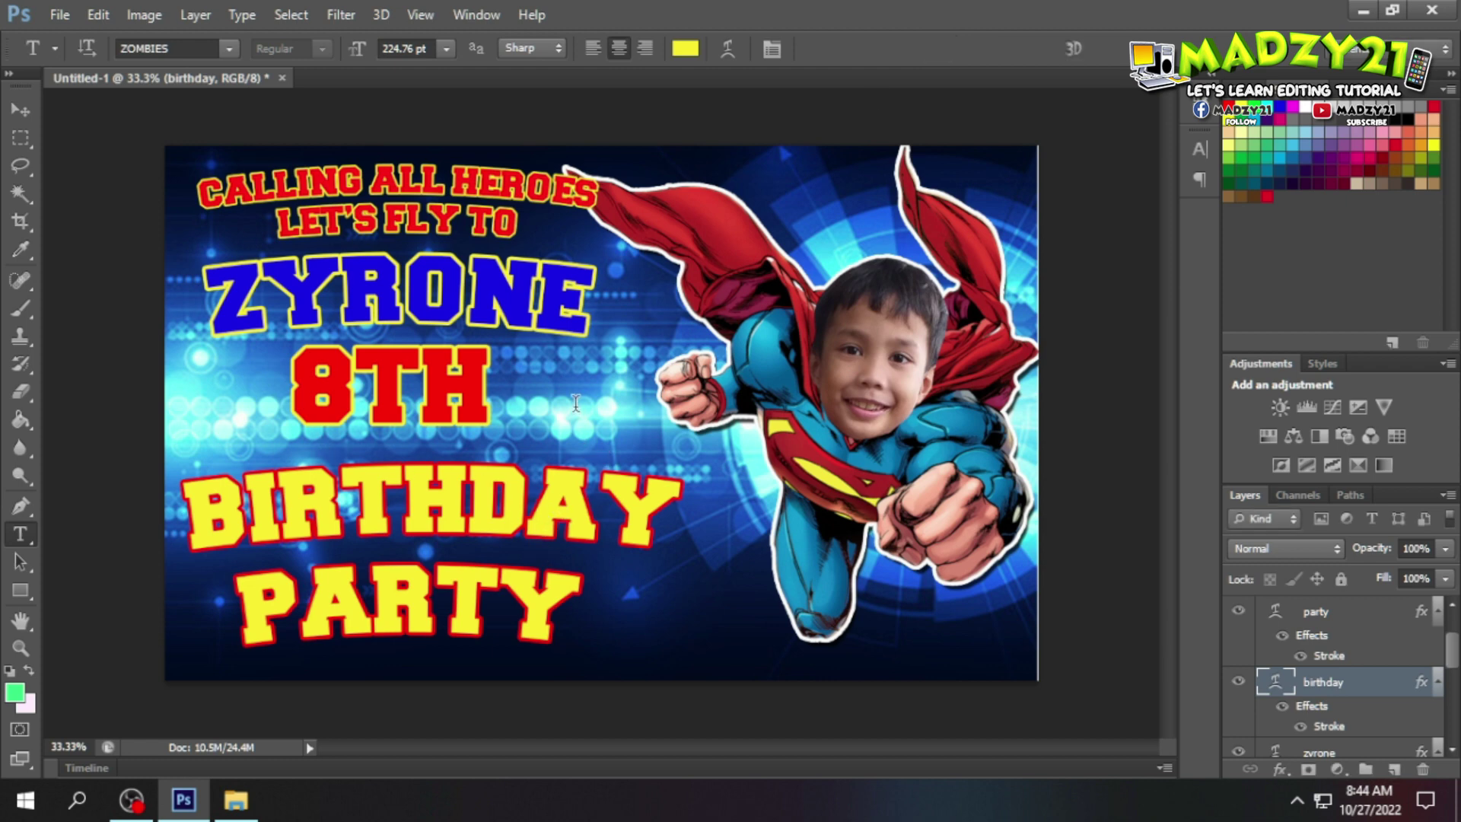
Step: Rotate the "birthday" text clockwise by about 1.2° and commit the transform
key("ctrl+t")
left_click_drag(575, 419, 579, 418)
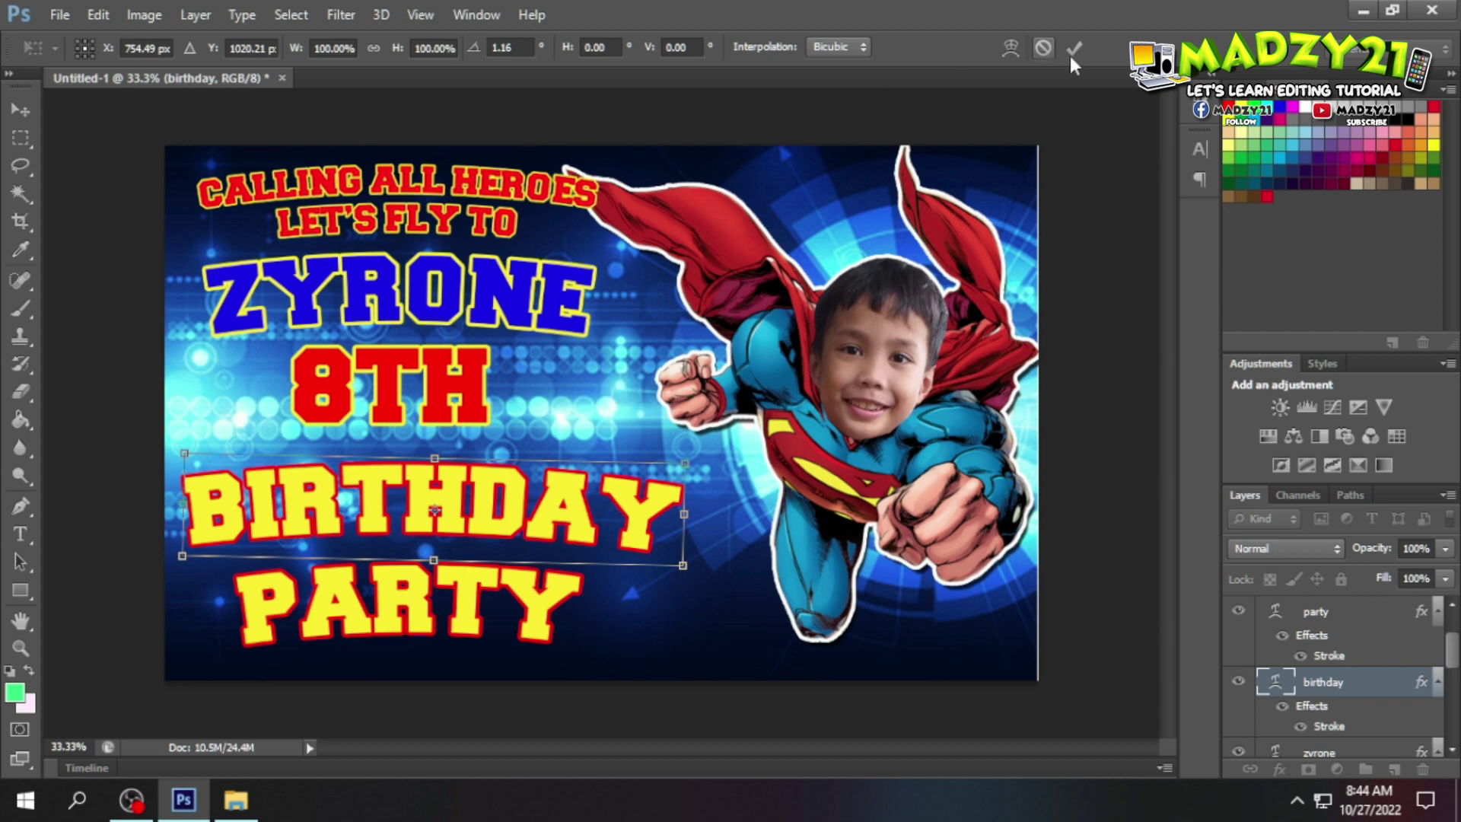
left_click(1074, 48)
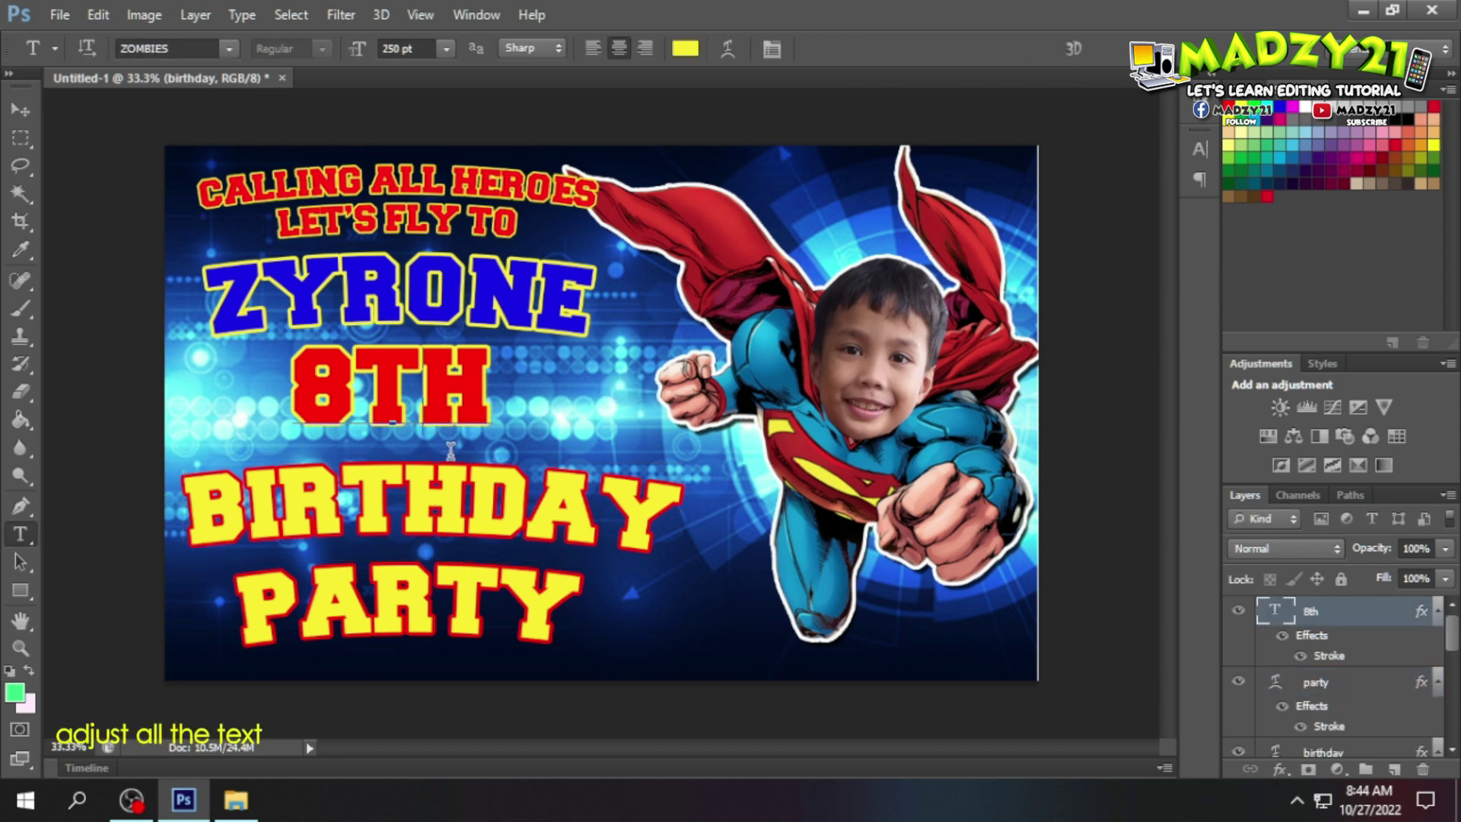
Step: Reposition the "8TH" and name texts slightly lower and to the right to even out the spacing between the lines
left_click(444, 391)
left_click_drag(462, 508, 465, 507)
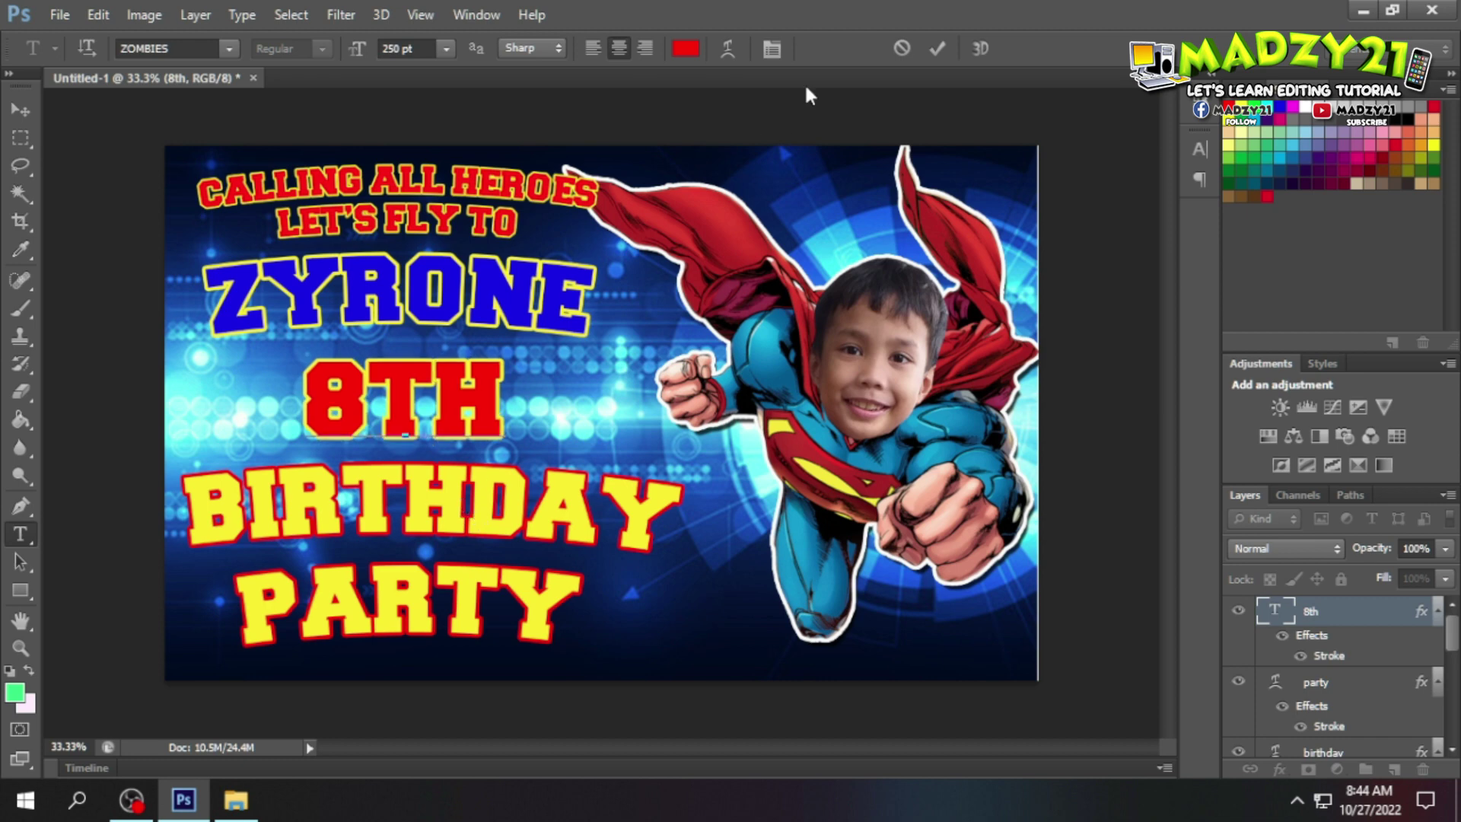
left_click(521, 308)
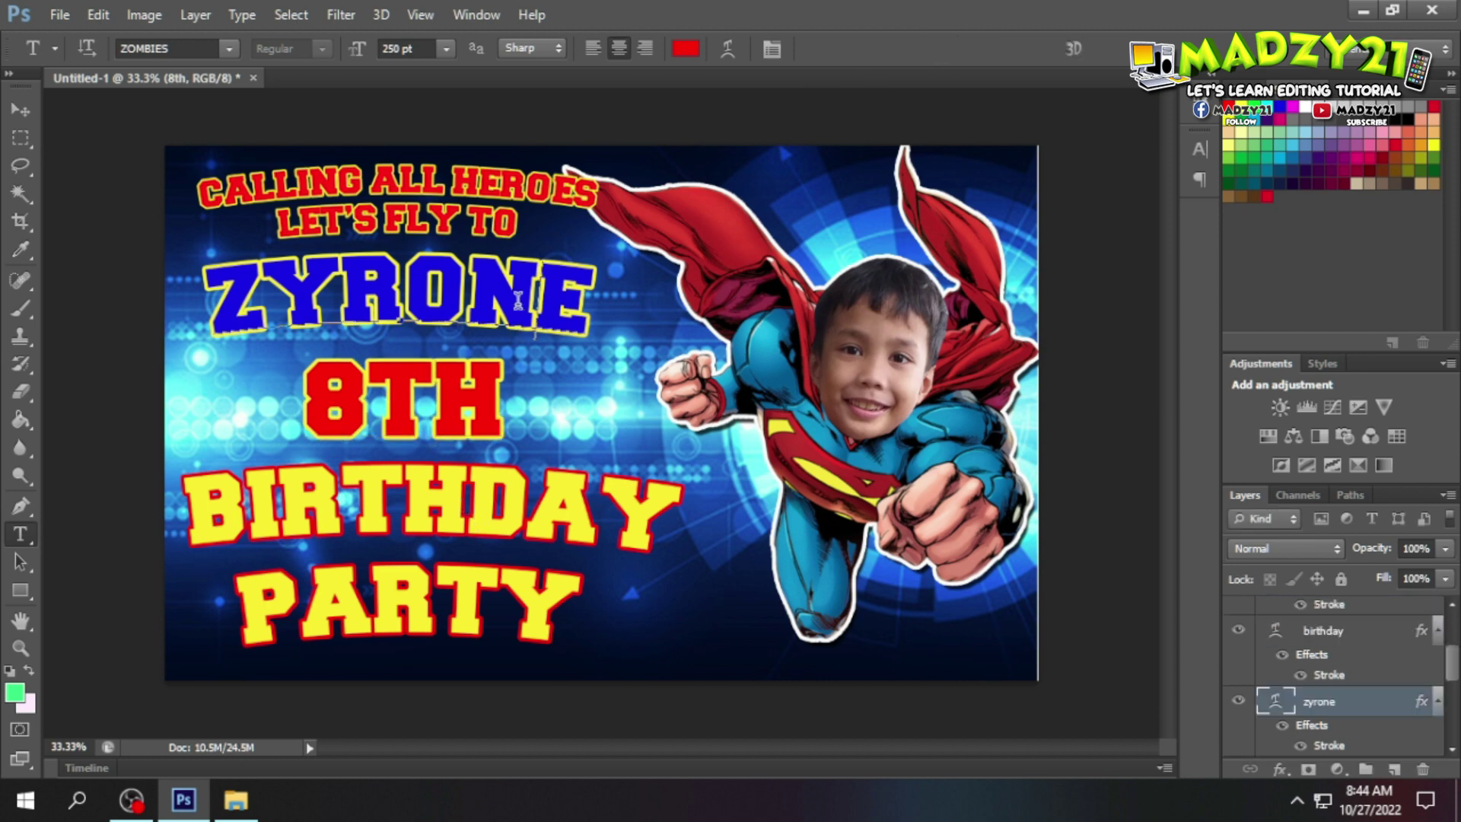
left_click_drag(559, 400, 567, 408)
left_click(936, 50)
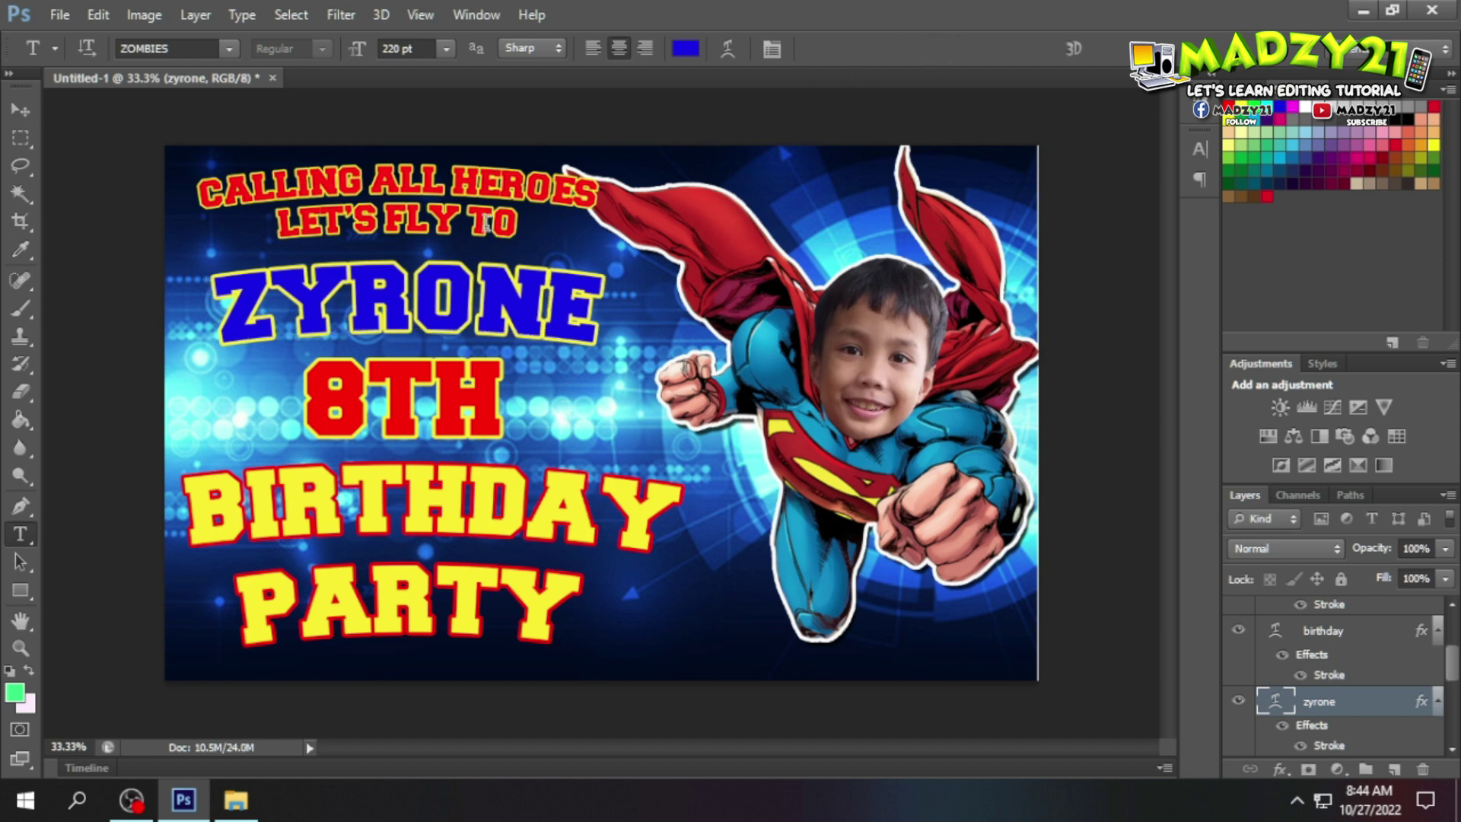
left_click(408, 450)
left_click(407, 451)
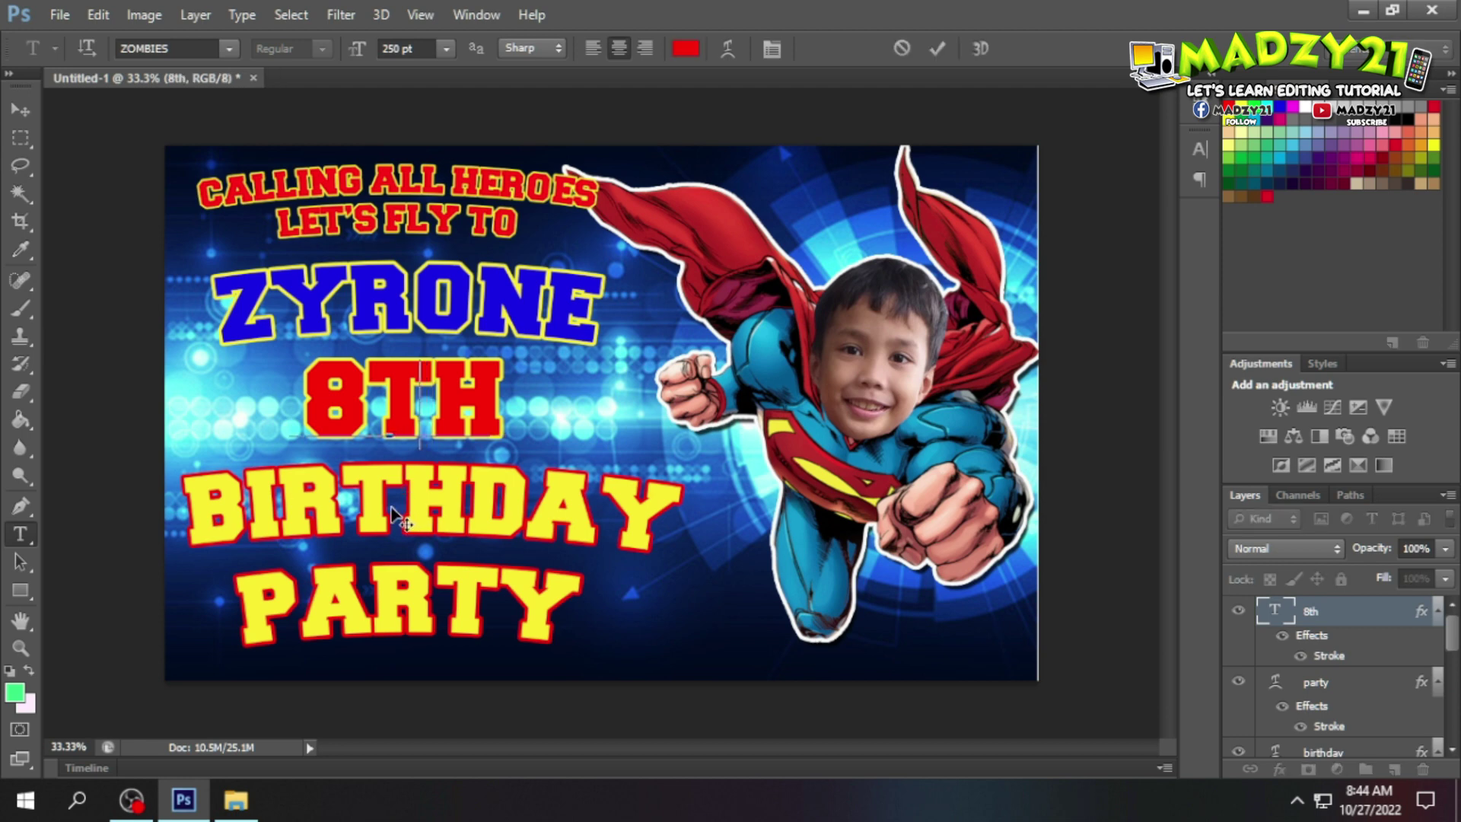
Step: Shift the "Calling all heroes let's fly to" title slightly right and set its whole text to 100 pt
left_click(545, 194)
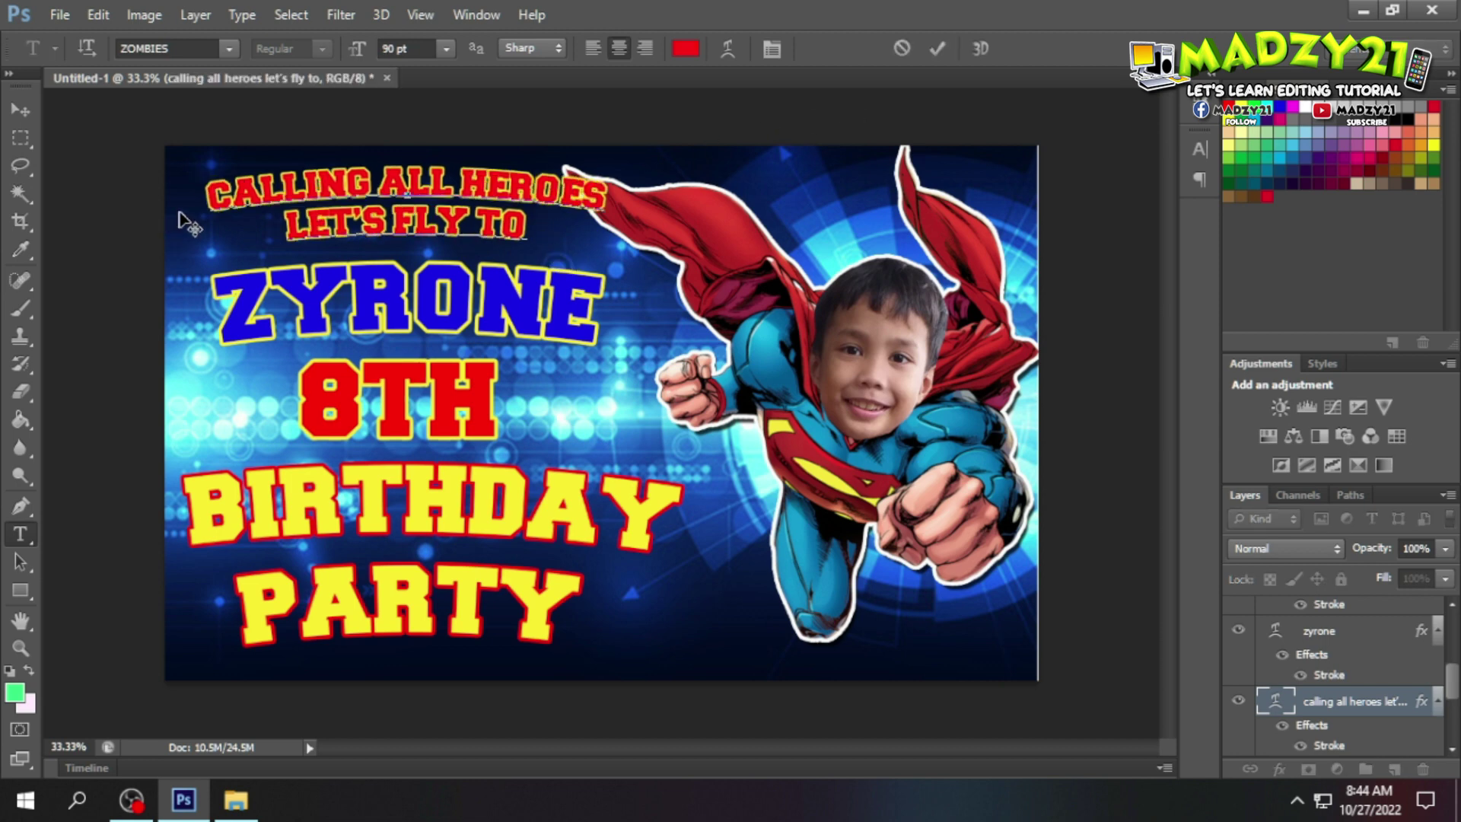
left_click_drag(217, 197, 519, 247)
left_click(404, 48)
type("100")
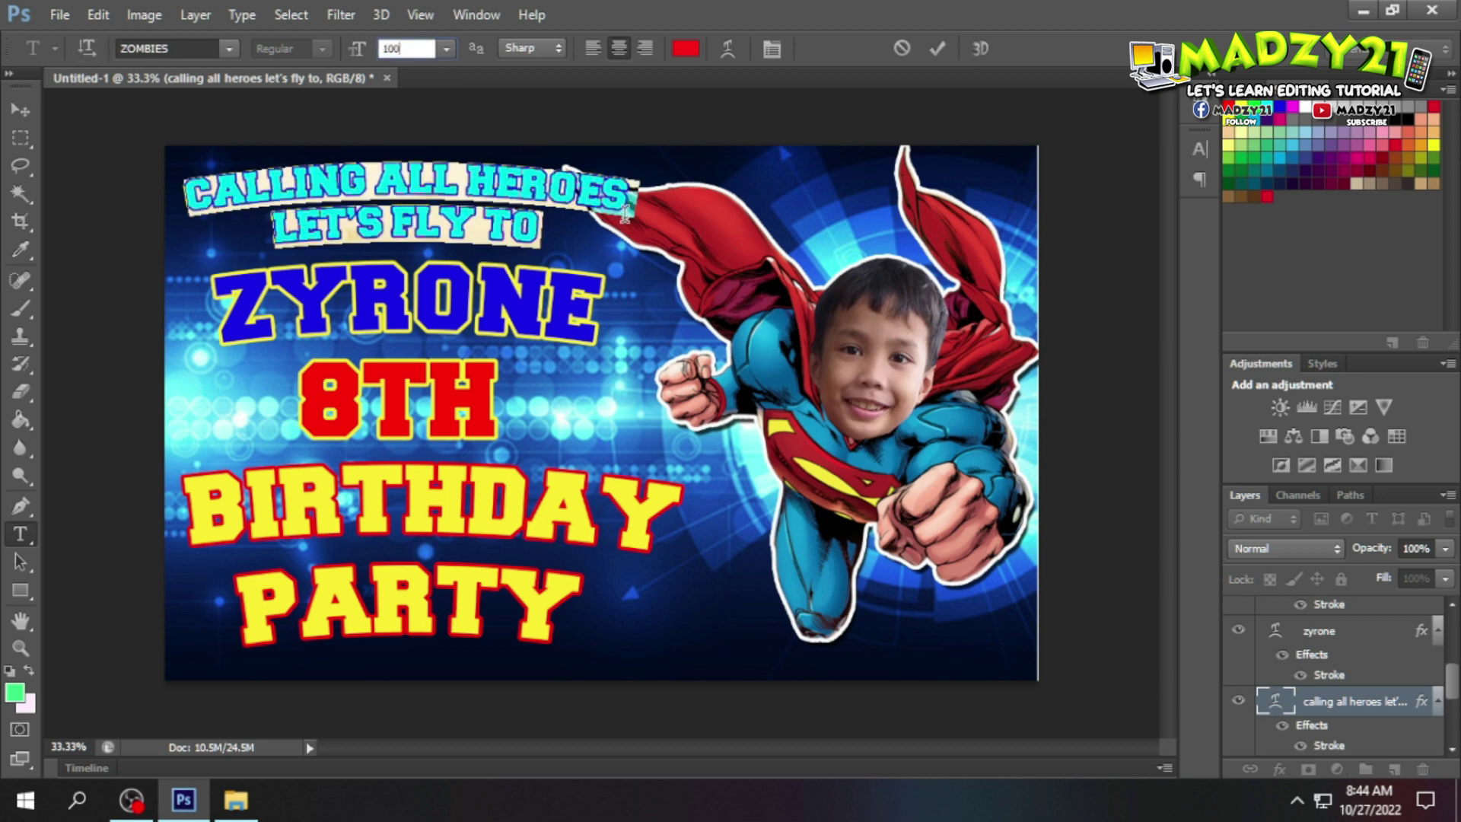
key("Return")
Step: Adjust the enlarged title's position so it sits just above the name text
left_click_drag(633, 275, 630, 274)
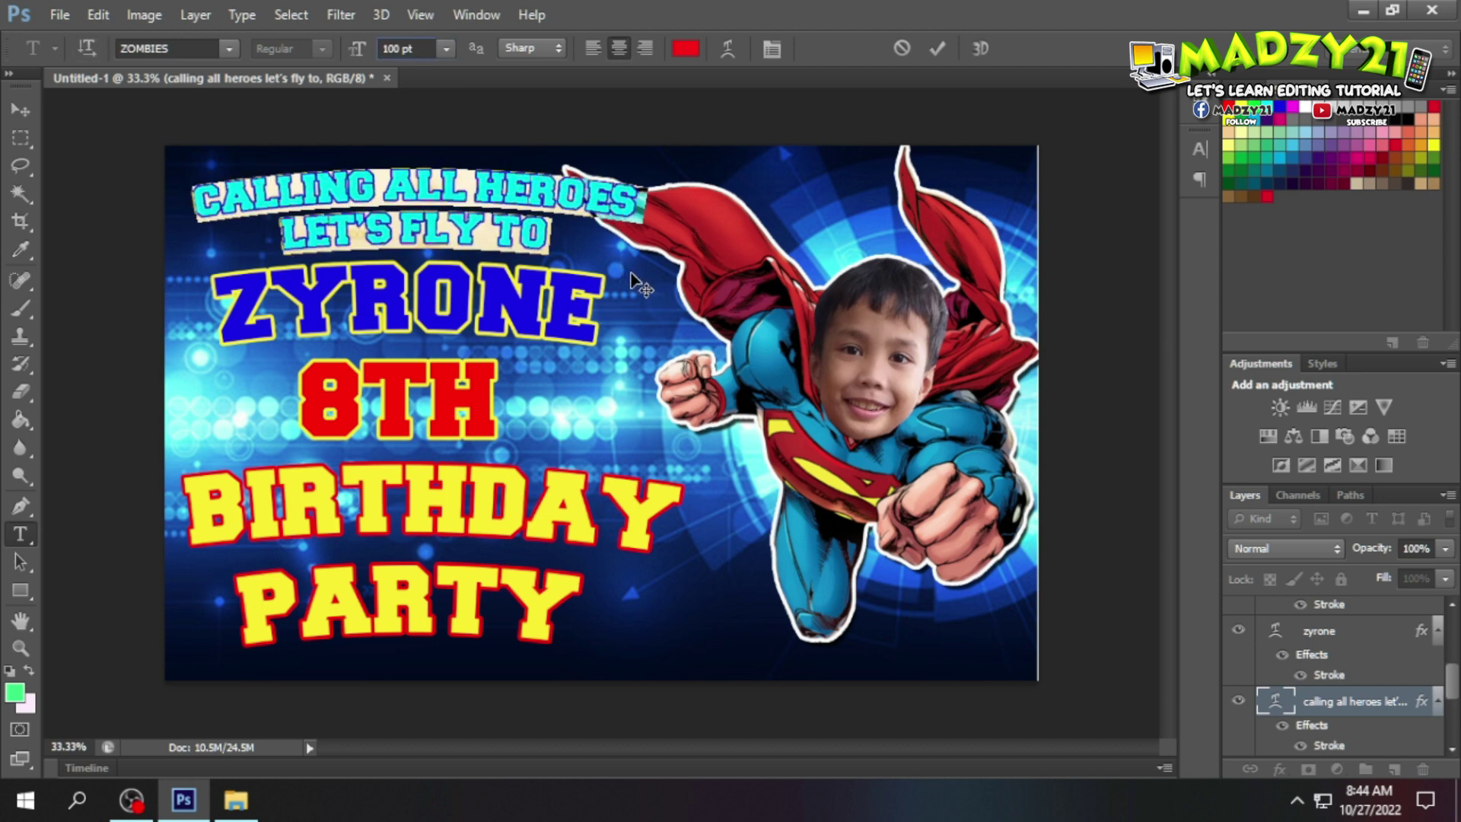
left_click(853, 133)
left_click(491, 238)
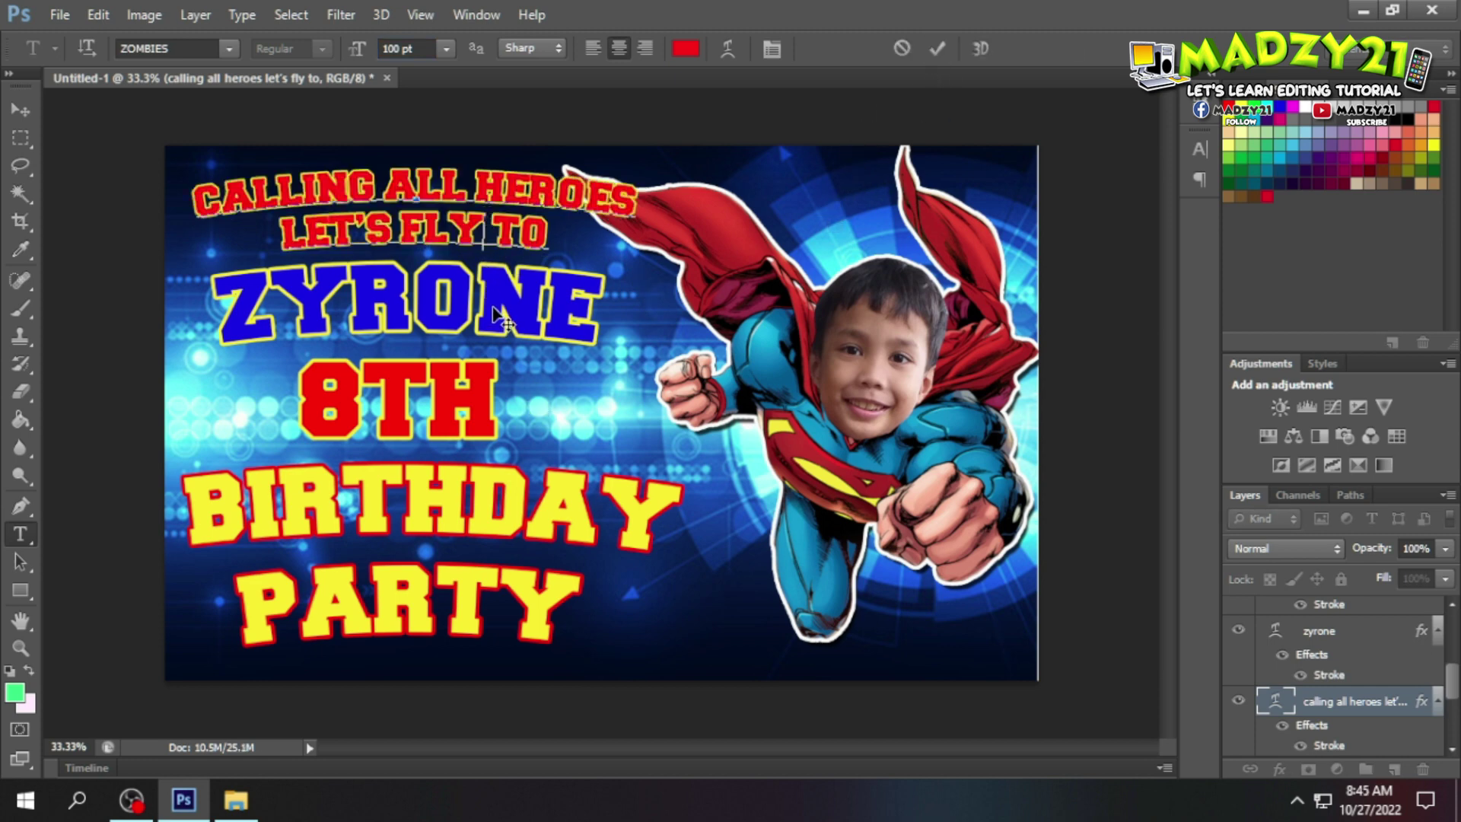
left_click_drag(495, 308, 492, 303)
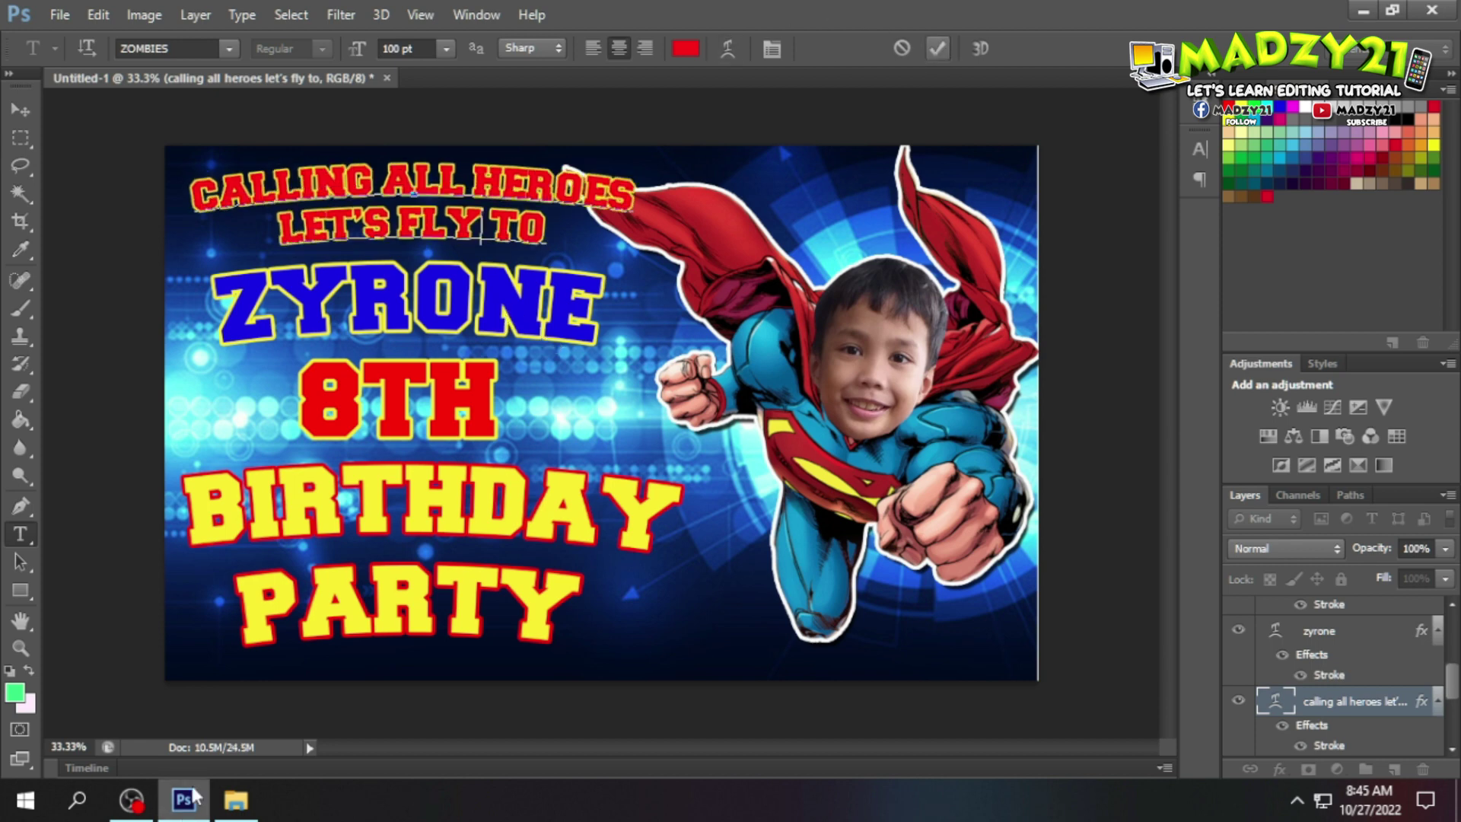
Step: Switch to File Explorer and place the "pngwing.com (9)" burst image into the birthday layout
left_click(235, 799)
left_click(1377, 464)
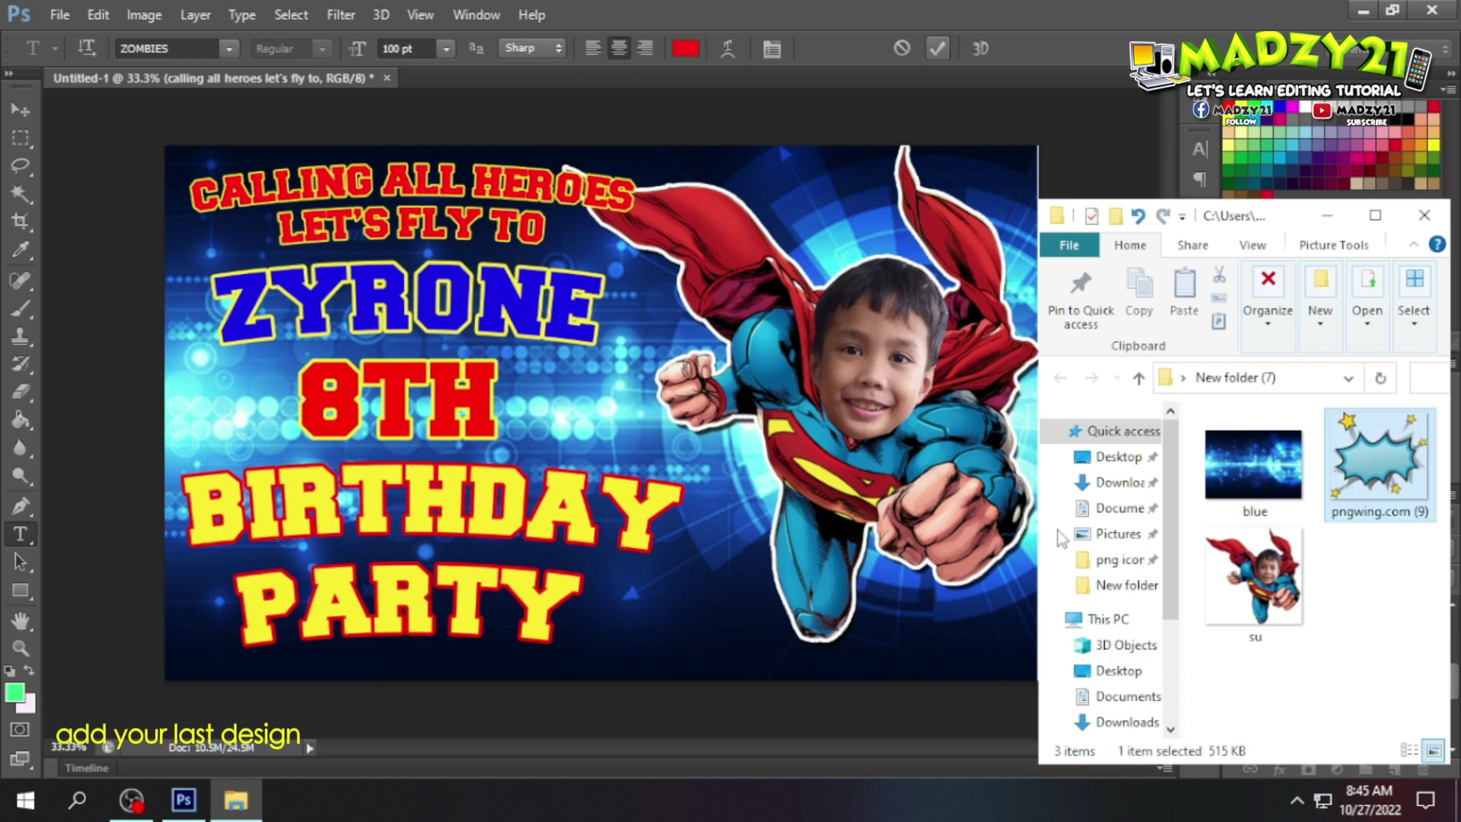
left_click(970, 481)
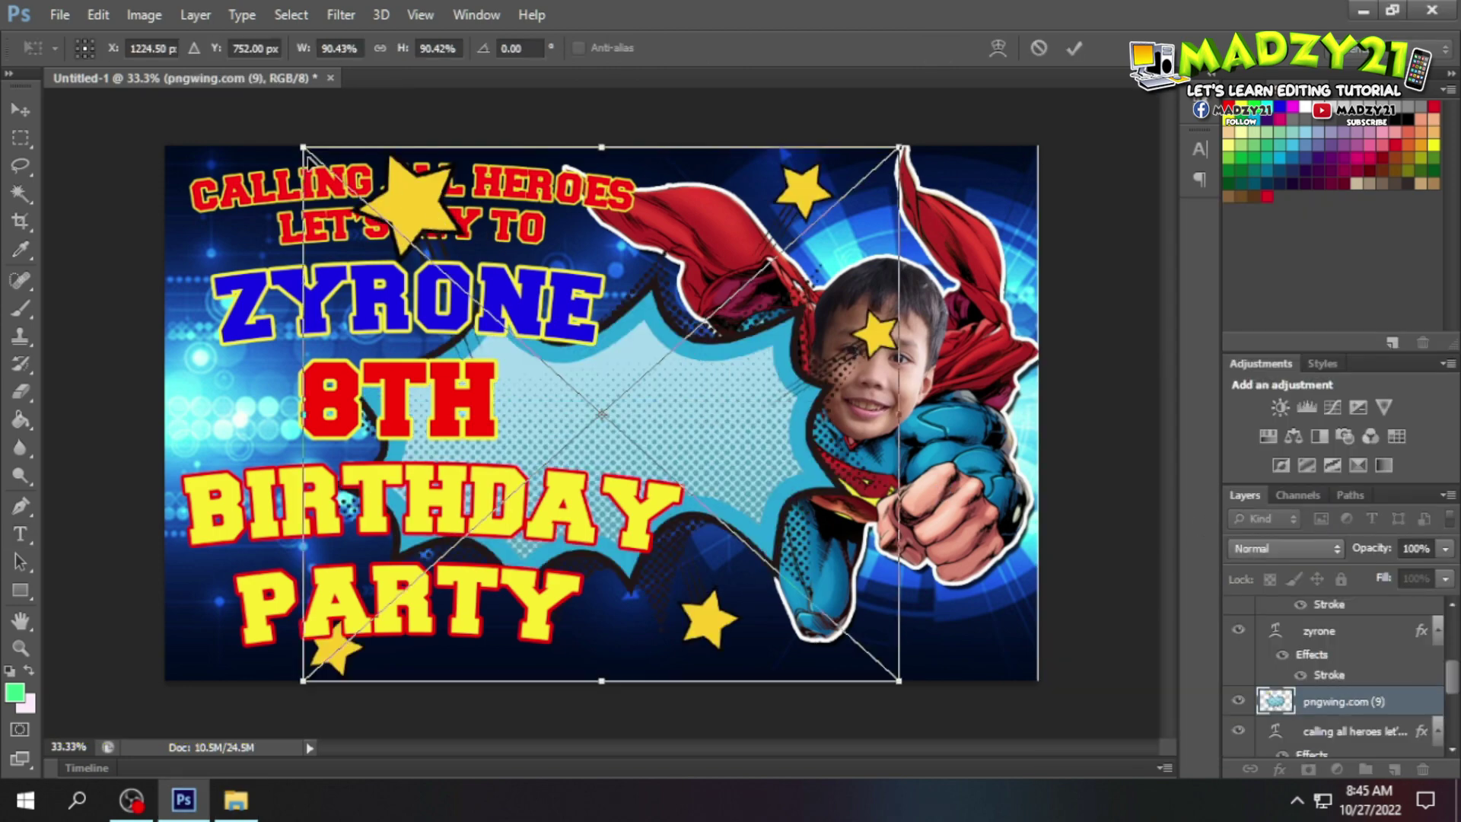
Step: Scale the burst to about 42.5% by 39.1%, position it beside "party", rotate it about 7°, and commit the placement
left_click_drag(303, 146, 556, 483)
left_click_drag(783, 637, 735, 648)
left_click_drag(722, 493, 720, 459)
left_click_drag(553, 461, 597, 495)
left_click_drag(751, 641, 719, 640)
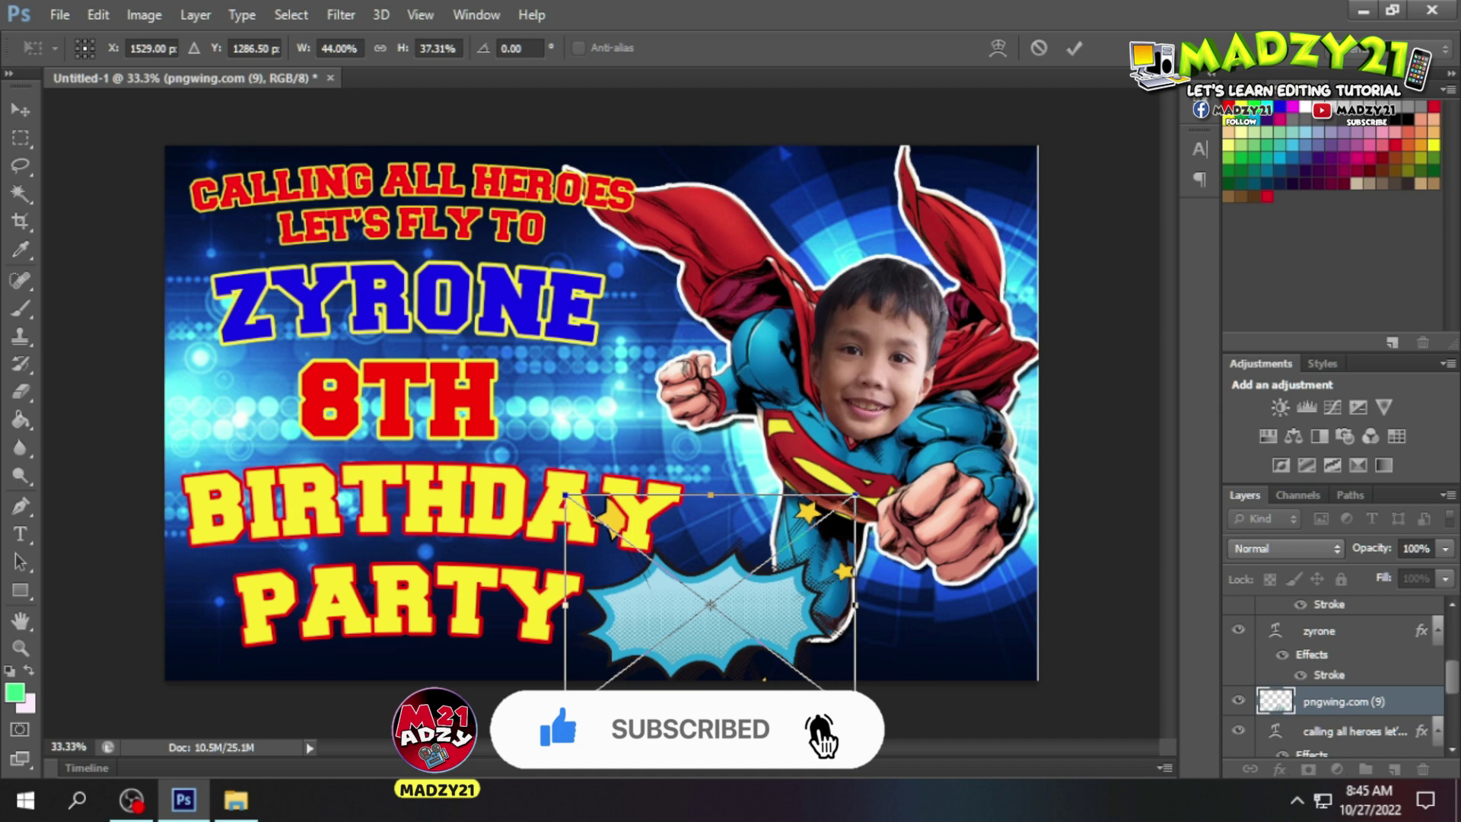
left_click_drag(858, 493, 847, 489)
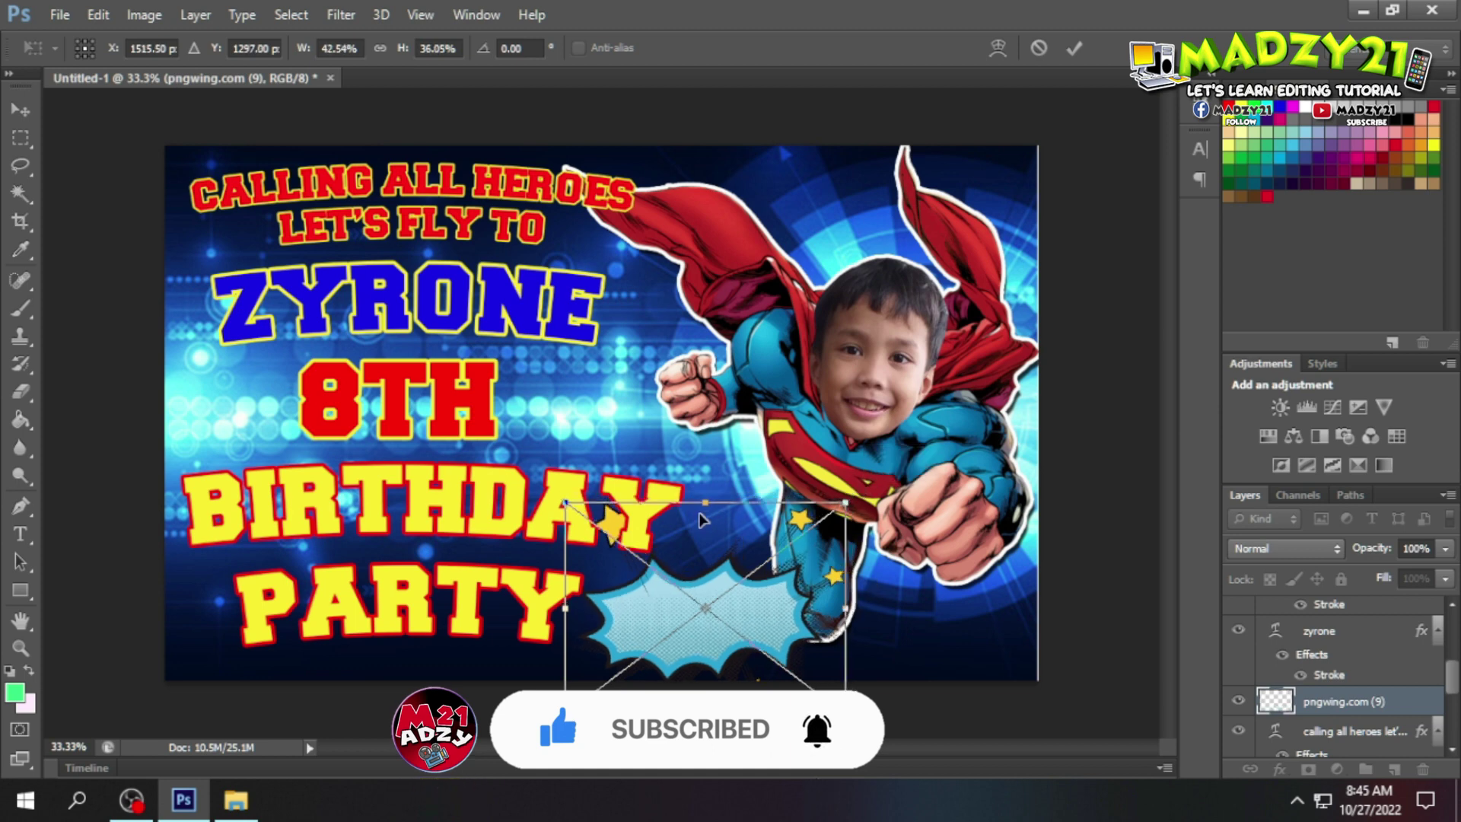
left_click_drag(705, 490, 729, 466)
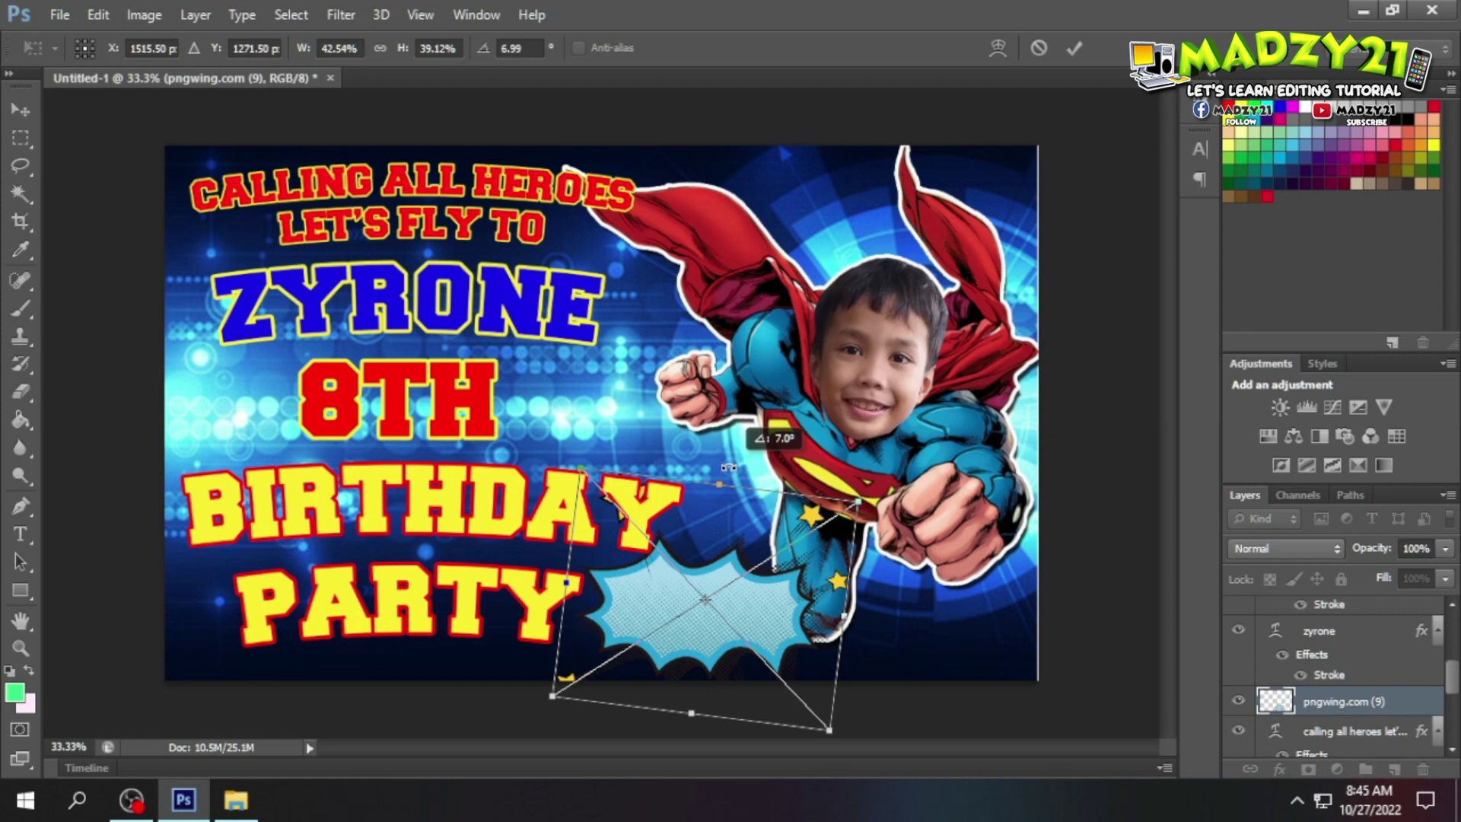
left_click(1074, 48)
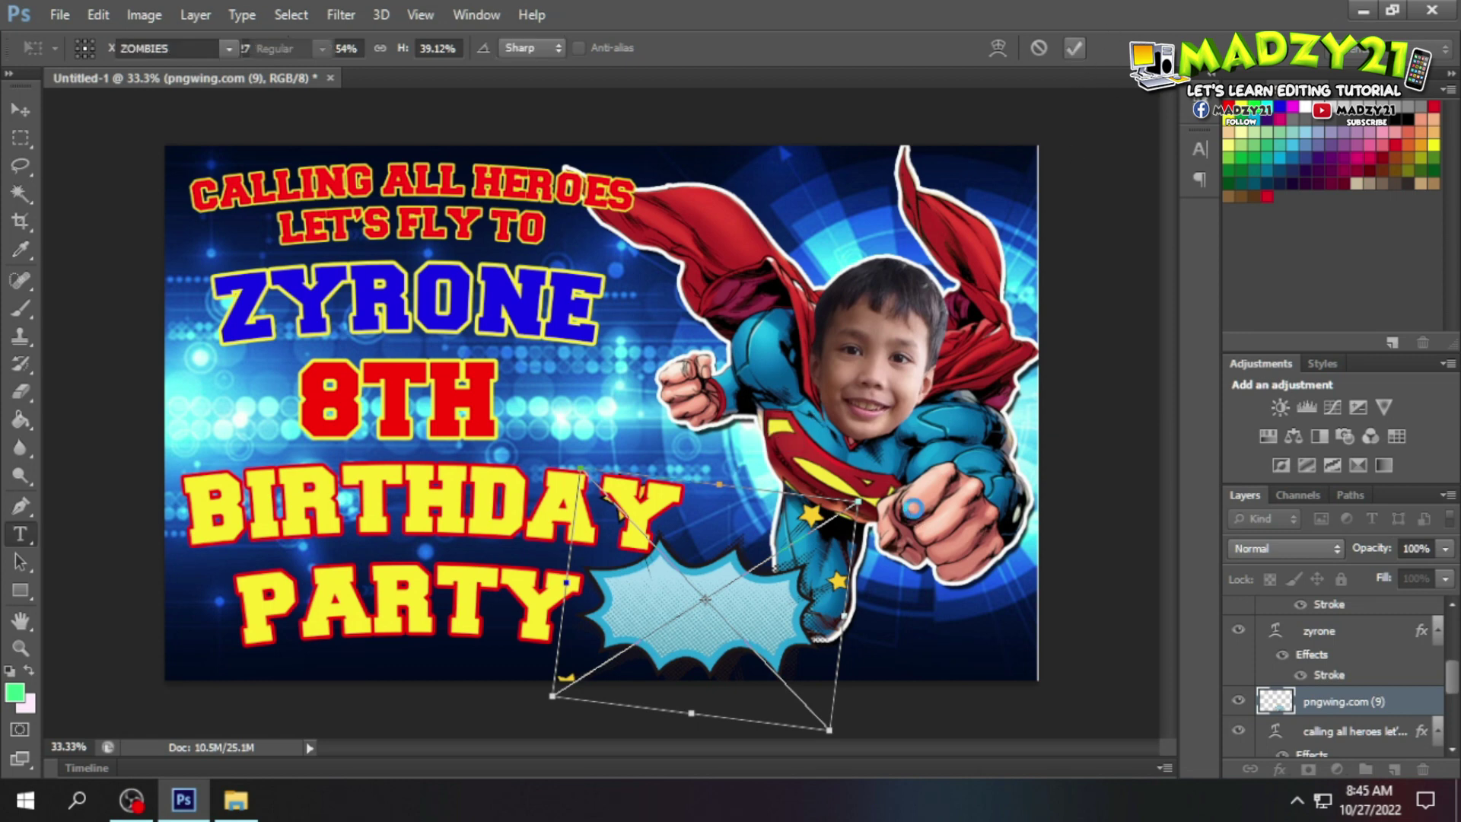
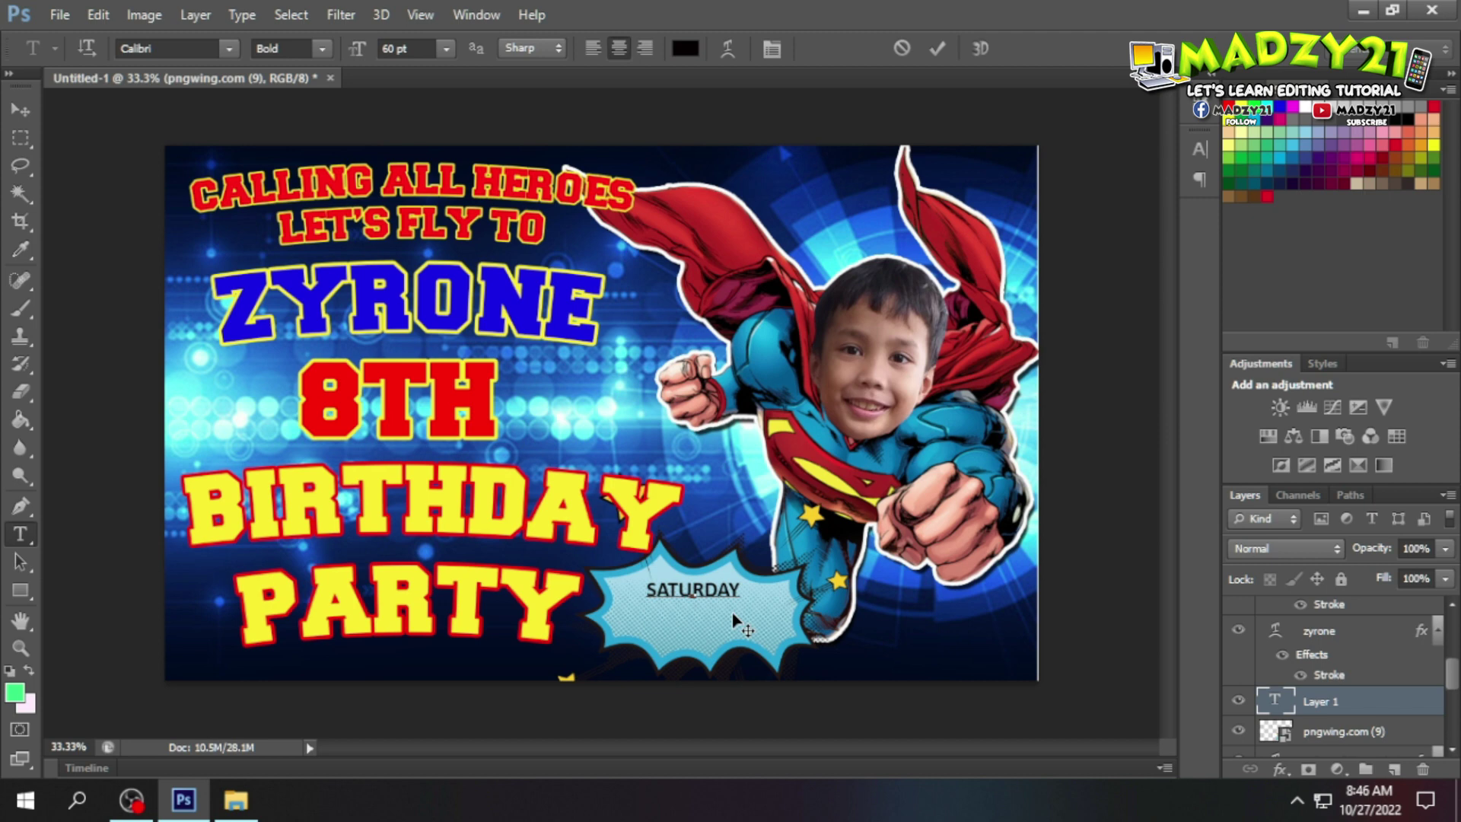
Step: Complete the date line "OCT 23, 2023" under "SATURDAY" in the burst and set the whole text to 48 pt
type("23, 2023")
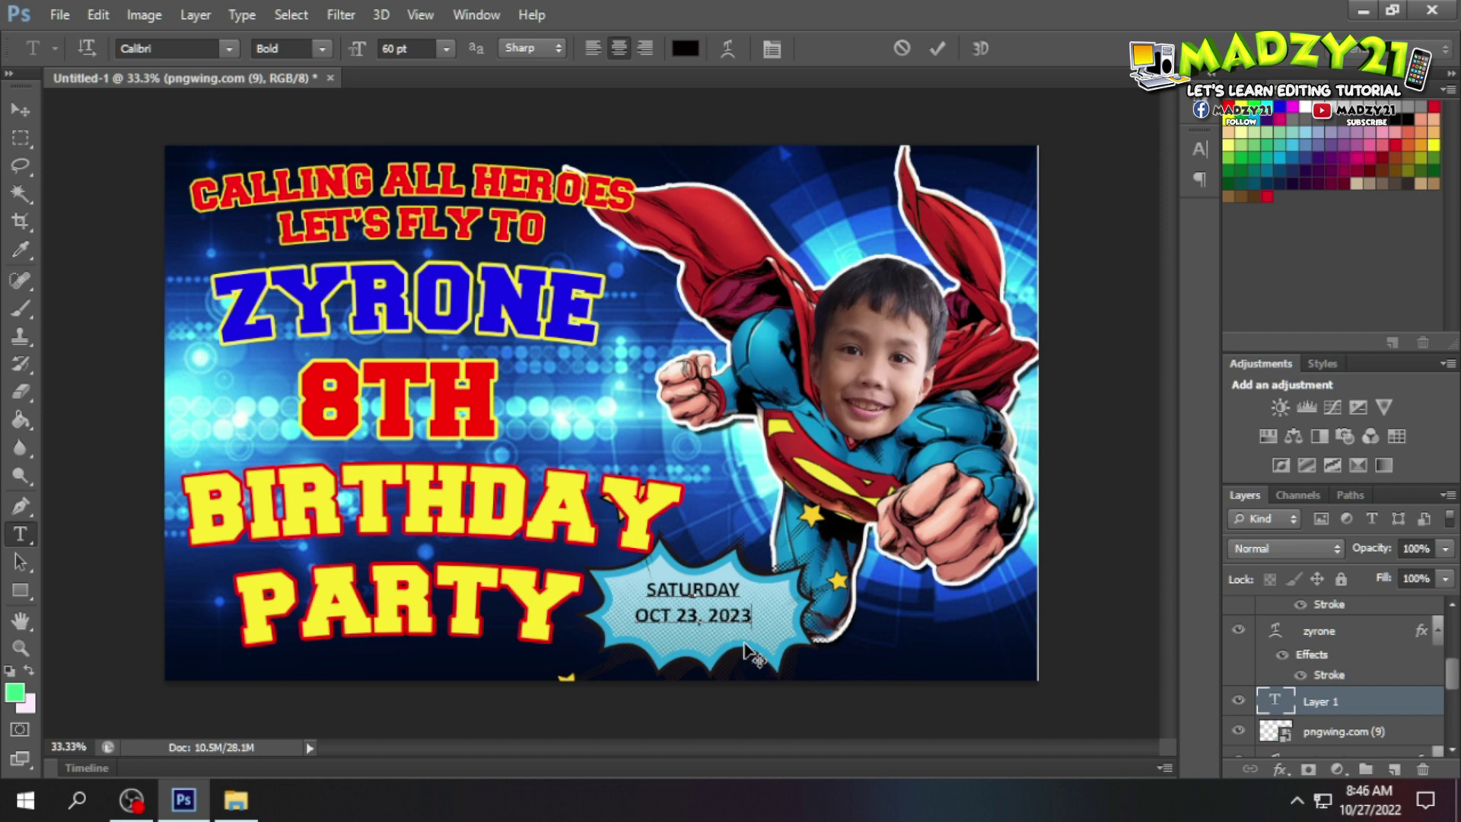
key("ctrl+a")
left_click(707, 609)
key("ctrl+a")
left_click(446, 48)
left_click(426, 365)
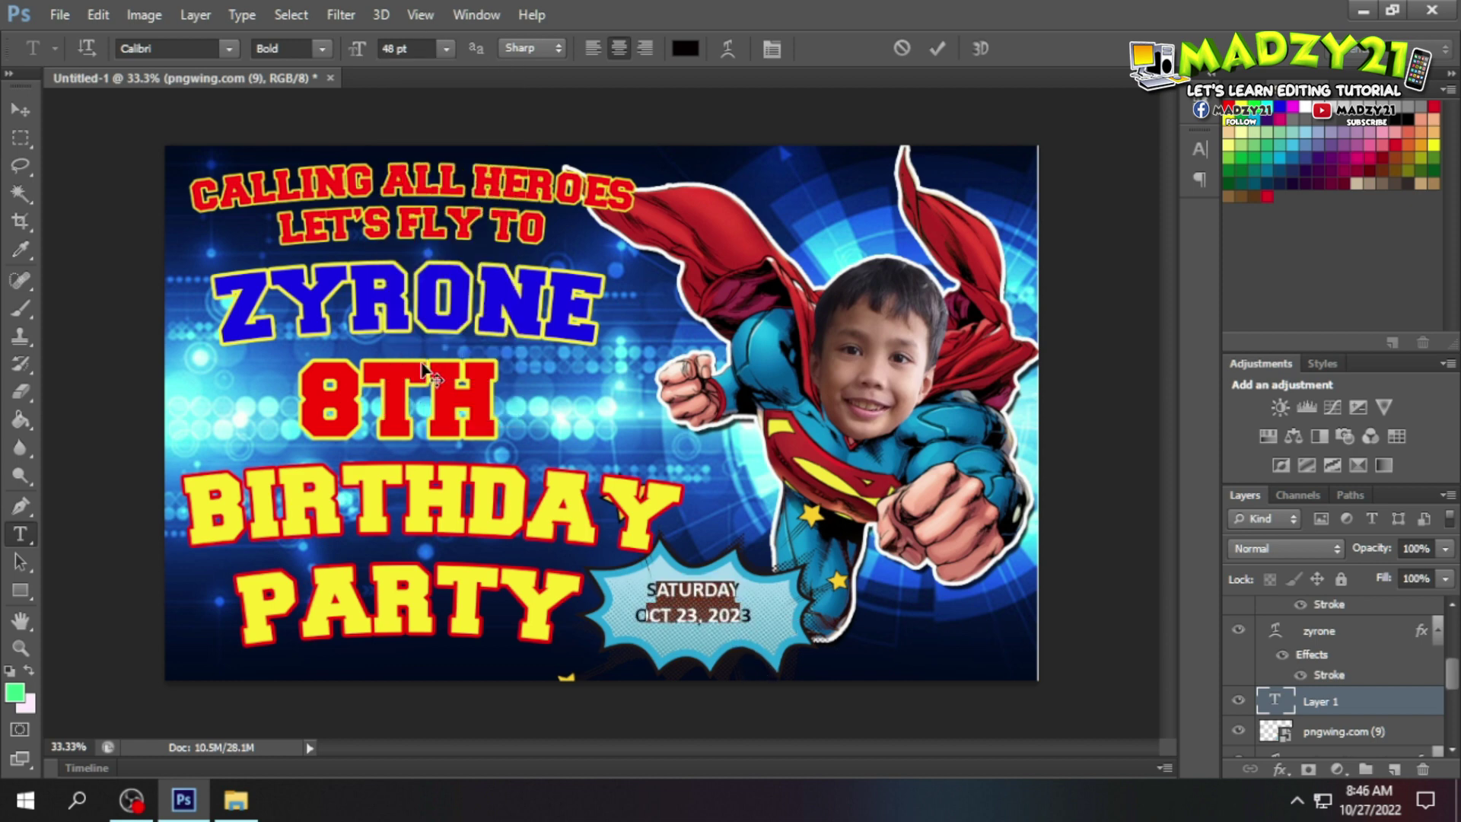
Step: Add "TIME 3PM" and "AT PANSOL LAGUNA RESORT" below the date, set all the event text to 36 pt, and commit it
left_click_drag(694, 647, 698, 647)
left_click(739, 607)
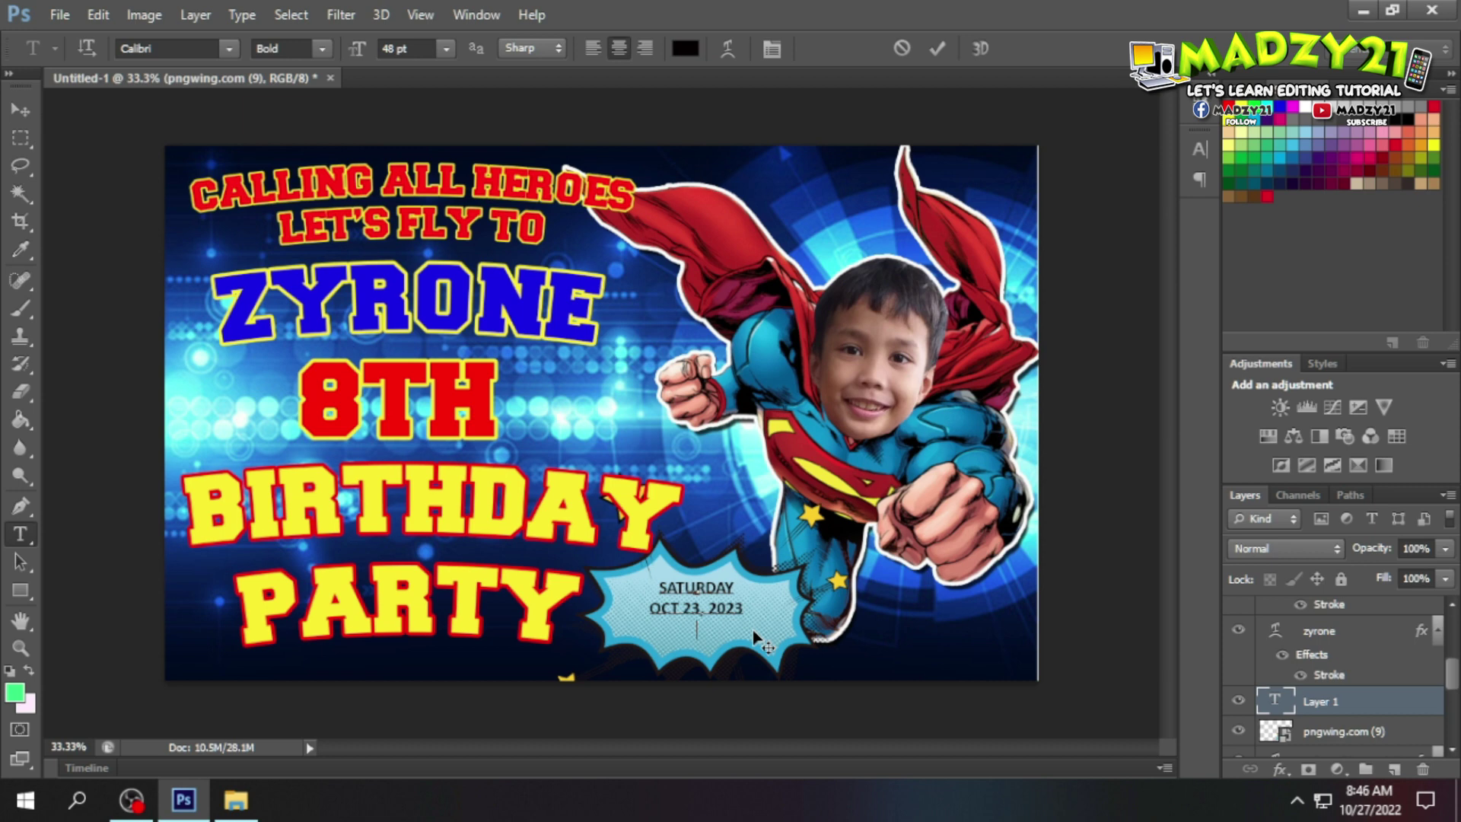
type("TIME 3PM")
key("Return")
type("AT PANSOL LAGUNA")
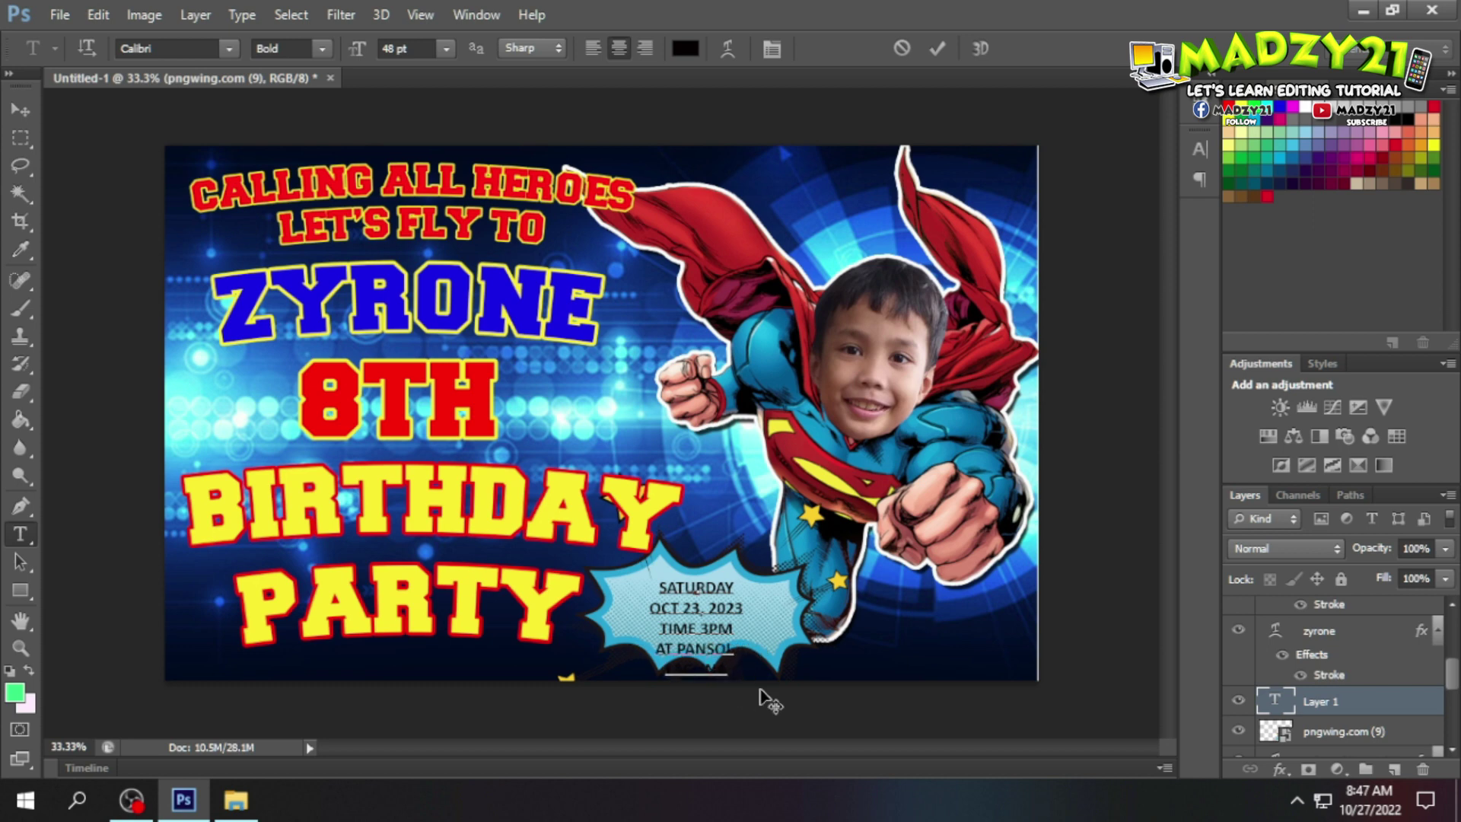
left_click_drag(656, 582, 764, 681)
left_click(446, 48)
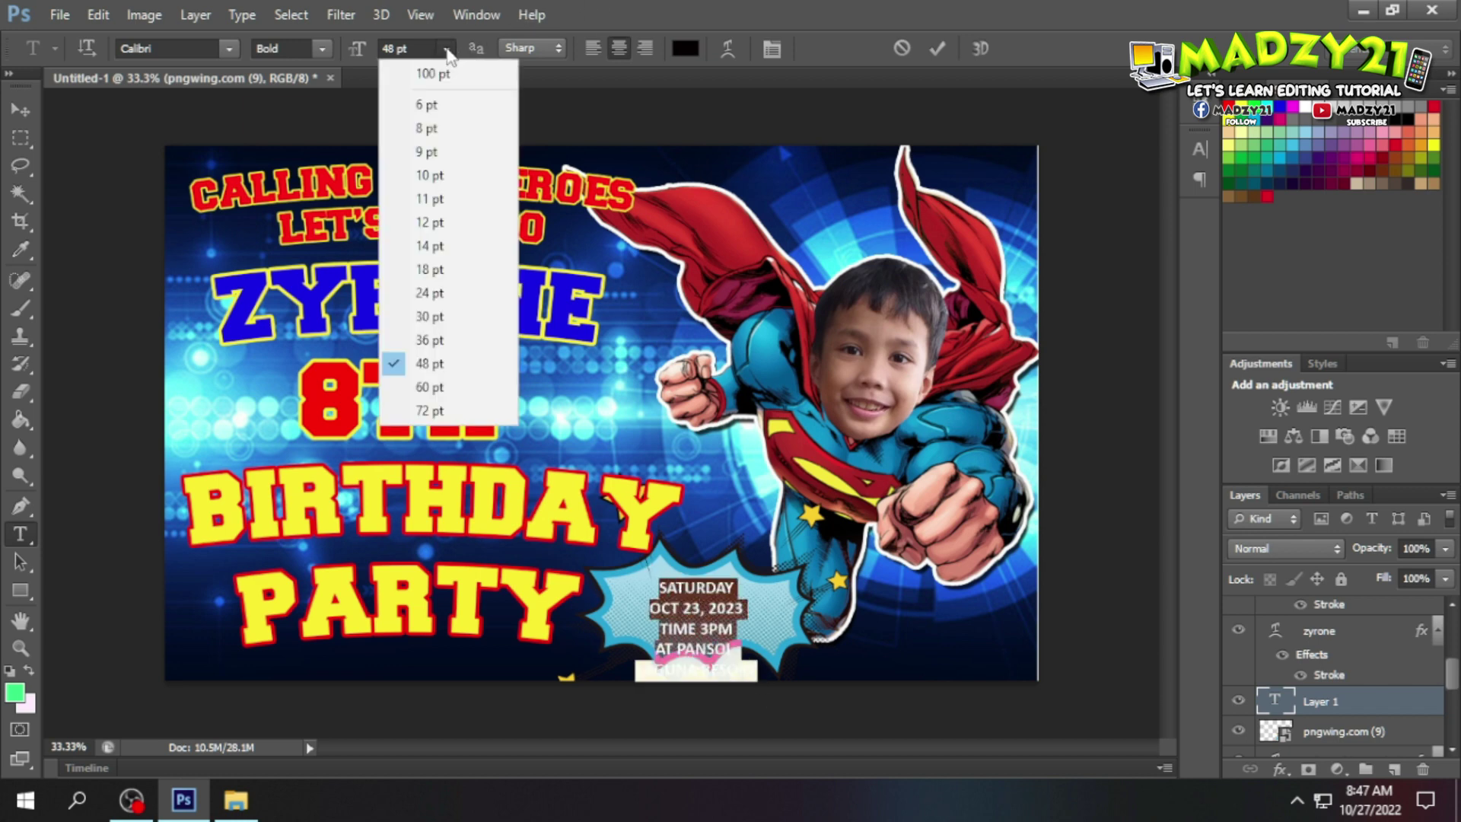
left_click(442, 351)
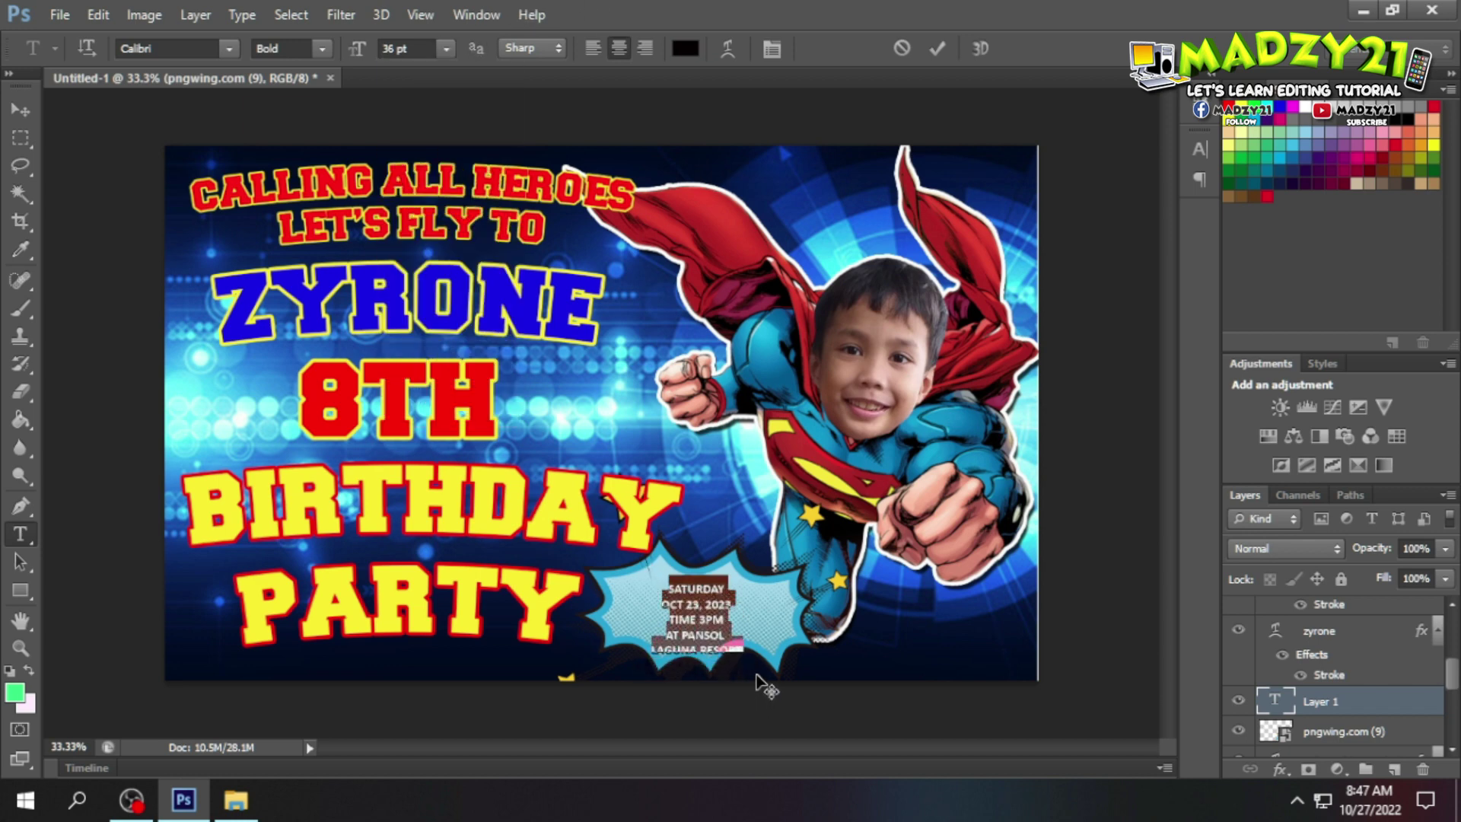
left_click(938, 48)
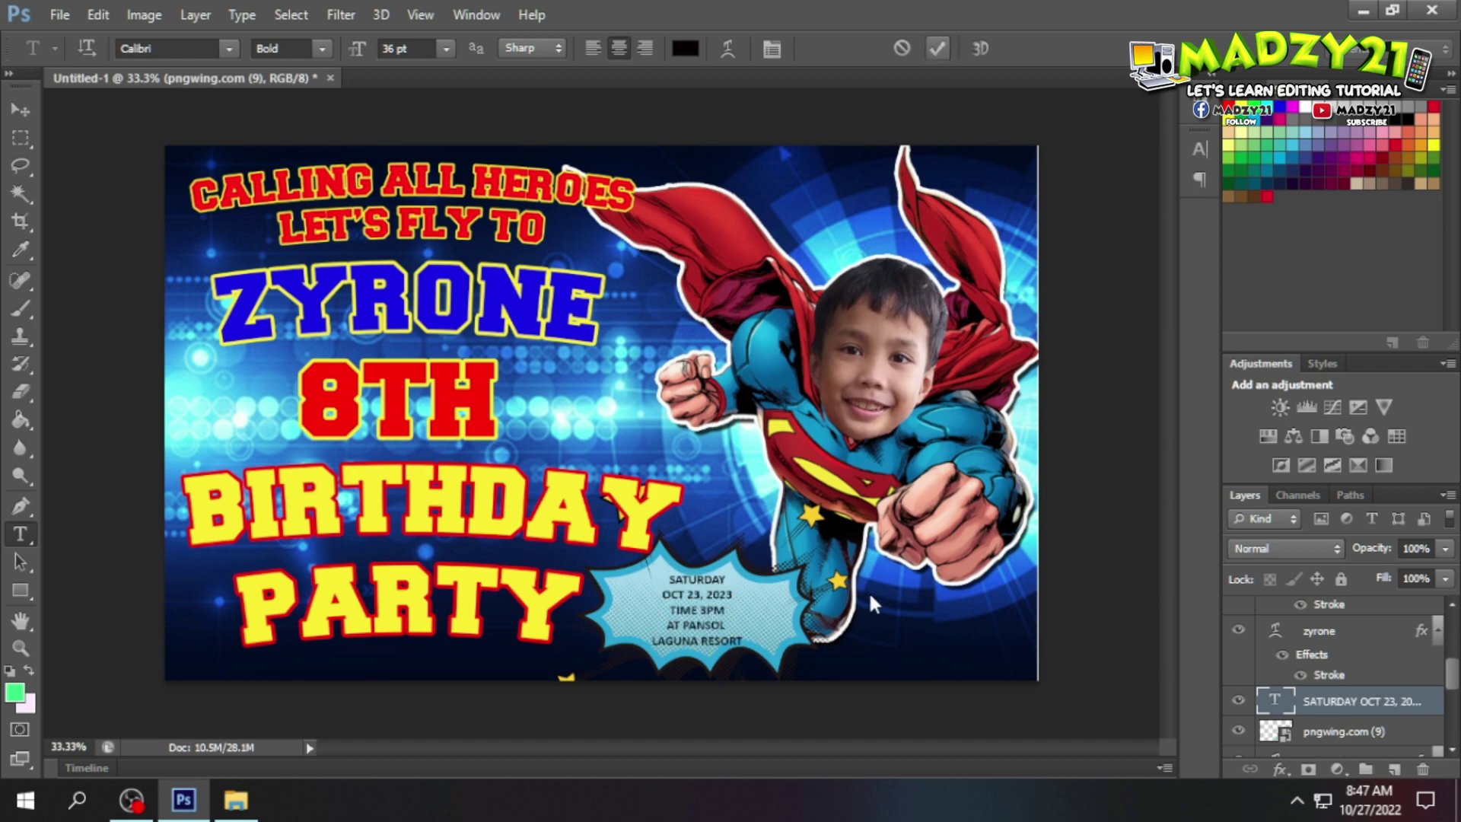
Step: Remove line breaks so "SATURDAY OCT 23, 2023" and "AT PANSOL LAGUNA RESORT" each fit on one line, and recentre the text in the burst
left_click(663, 594)
key("BackSpace")
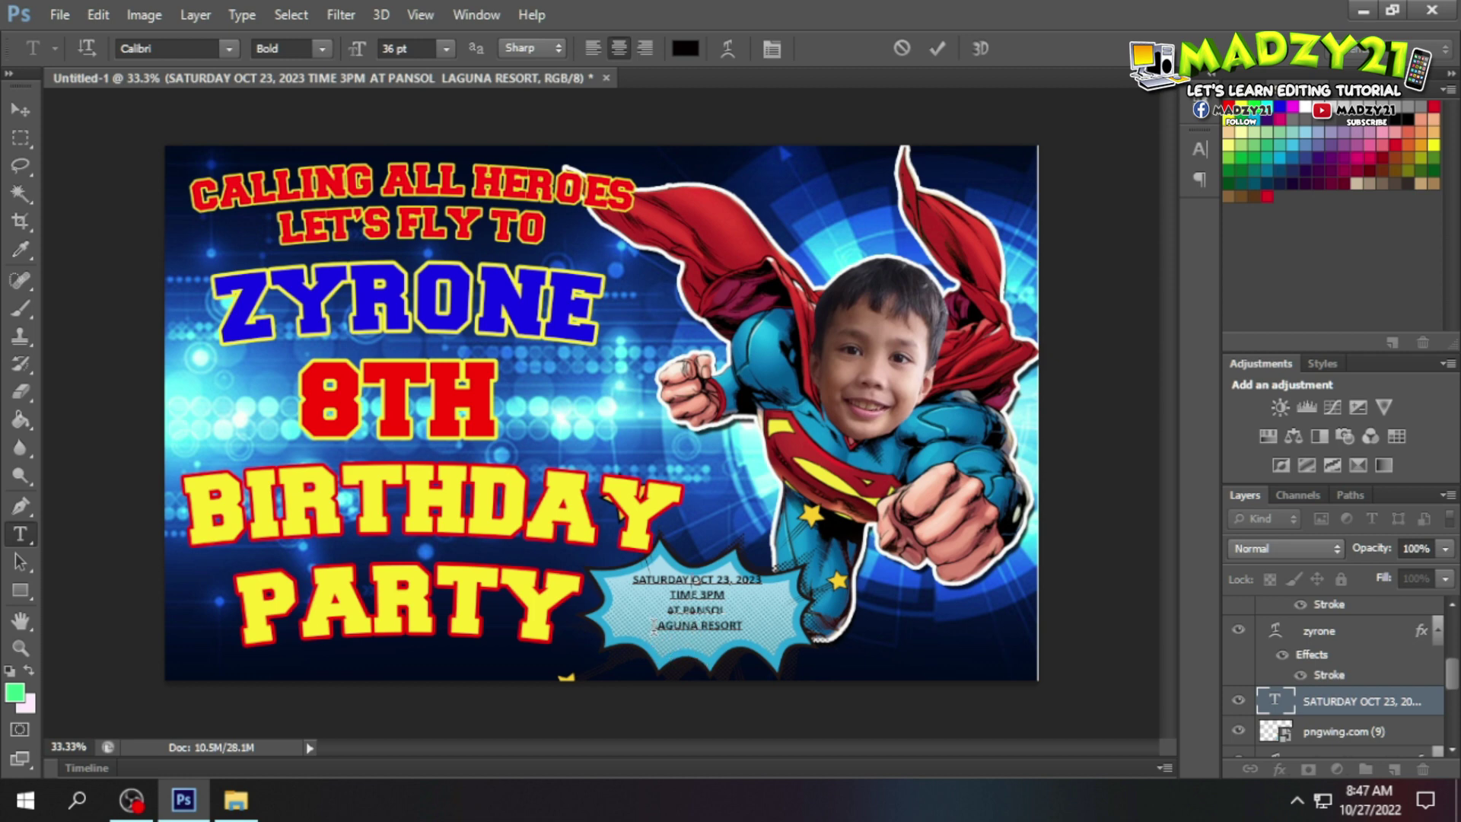
key("BackSpace")
left_click_drag(715, 673, 720, 674)
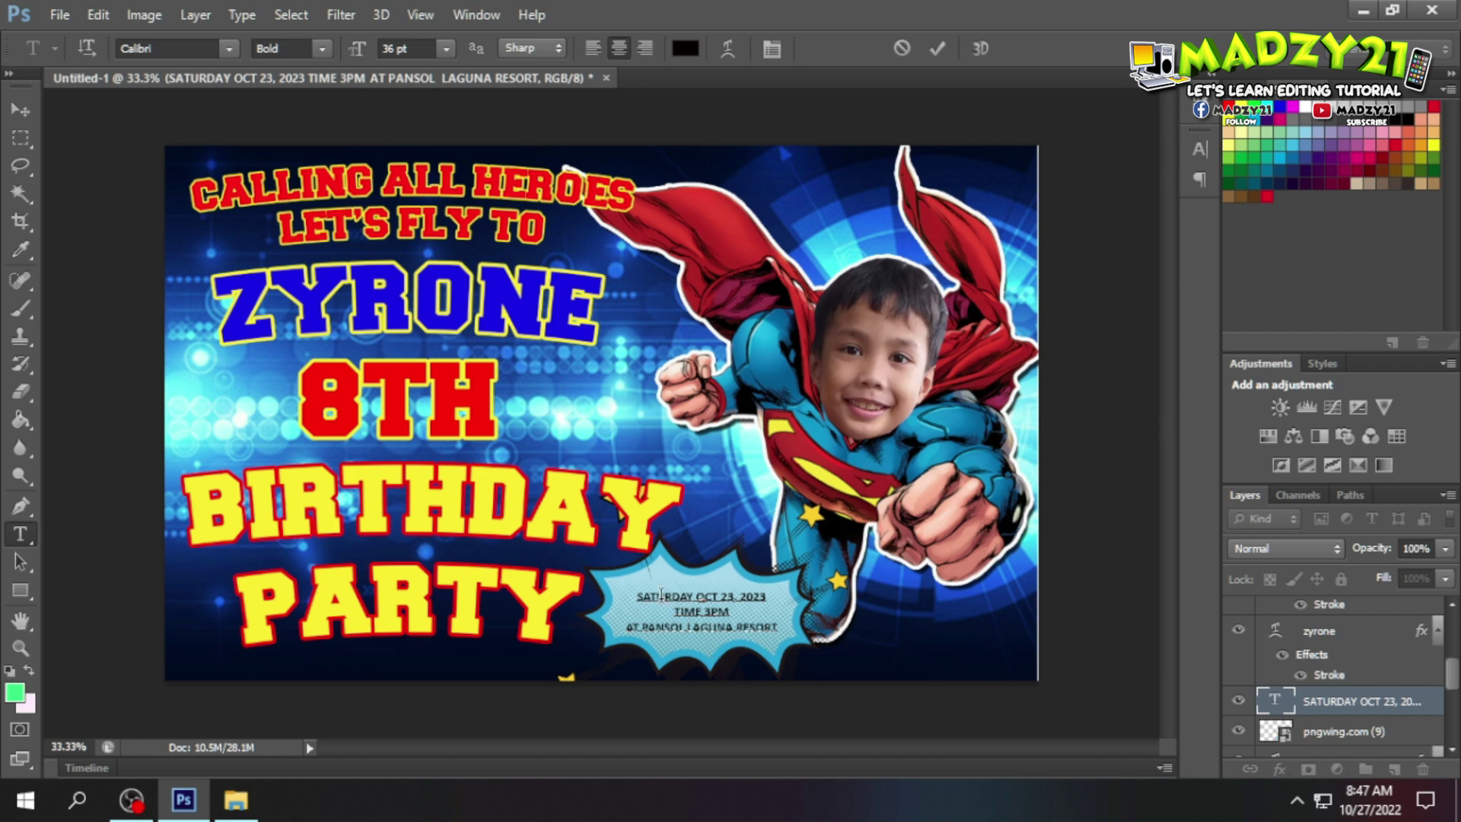
Step: Set the three event-detail lines to 40 pt, adjust their position inside the burst, and commit the text
left_click_drag(637, 597, 777, 632)
left_click(446, 50)
left_click(449, 368)
left_click(403, 48)
type("40")
key("Return")
left_click_drag(773, 713, 770, 708)
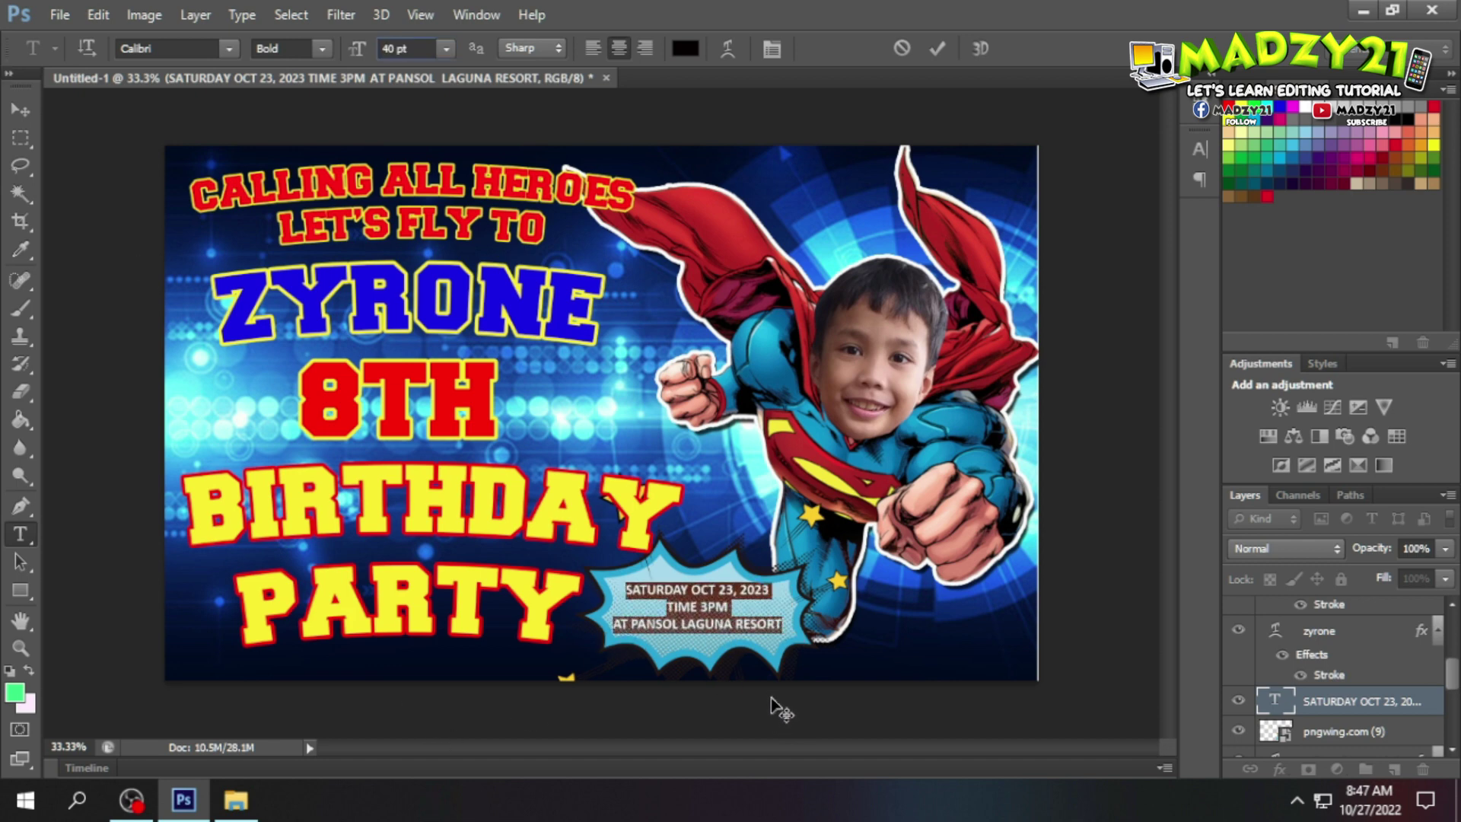
left_click(1000, 650)
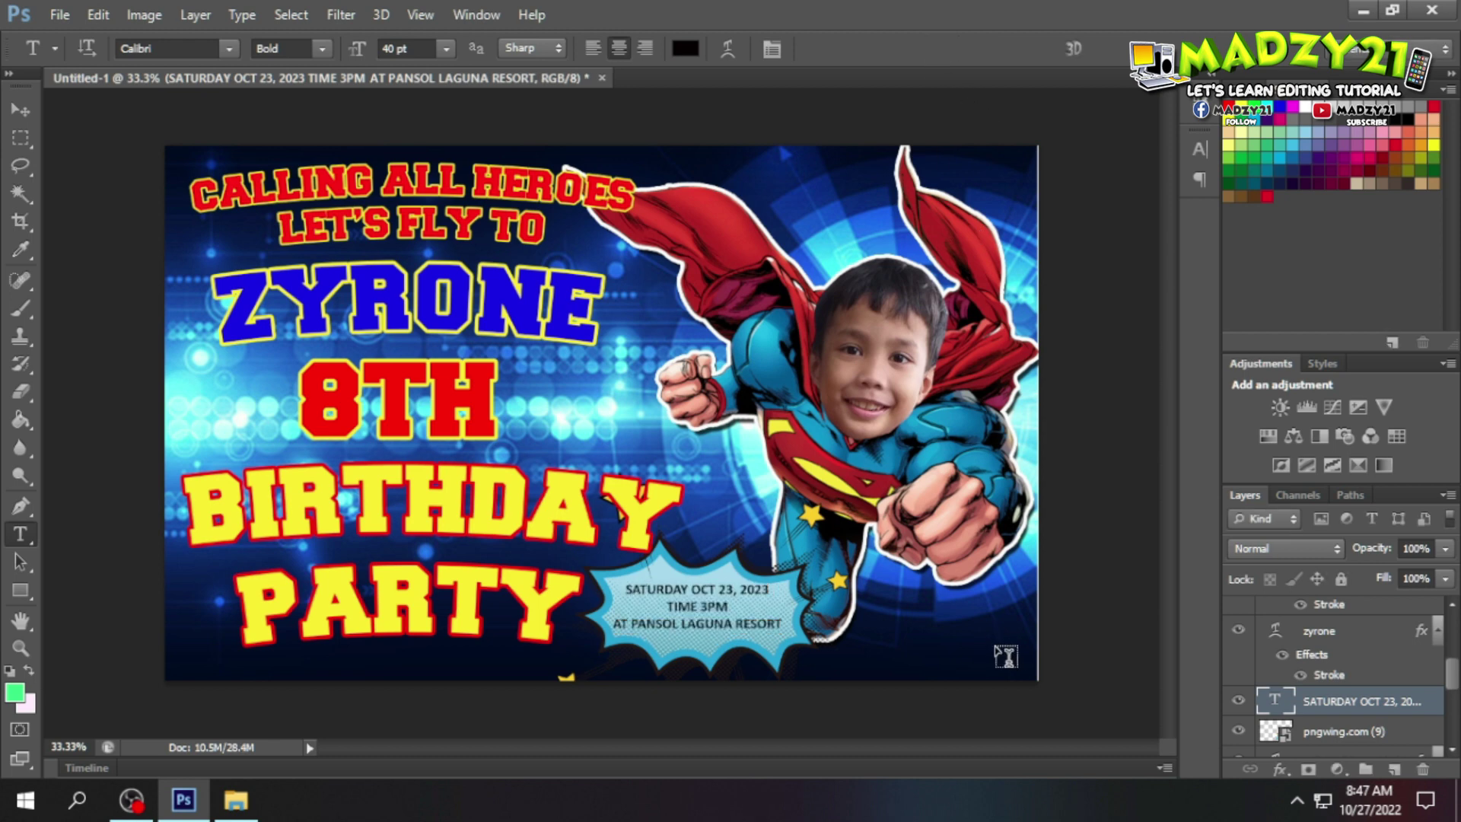
Step: Rotate the event-detail text about 4.2° to follow the burst's tilt and commit the transform
key("ctrl+t")
left_click_drag(757, 502, 761, 512)
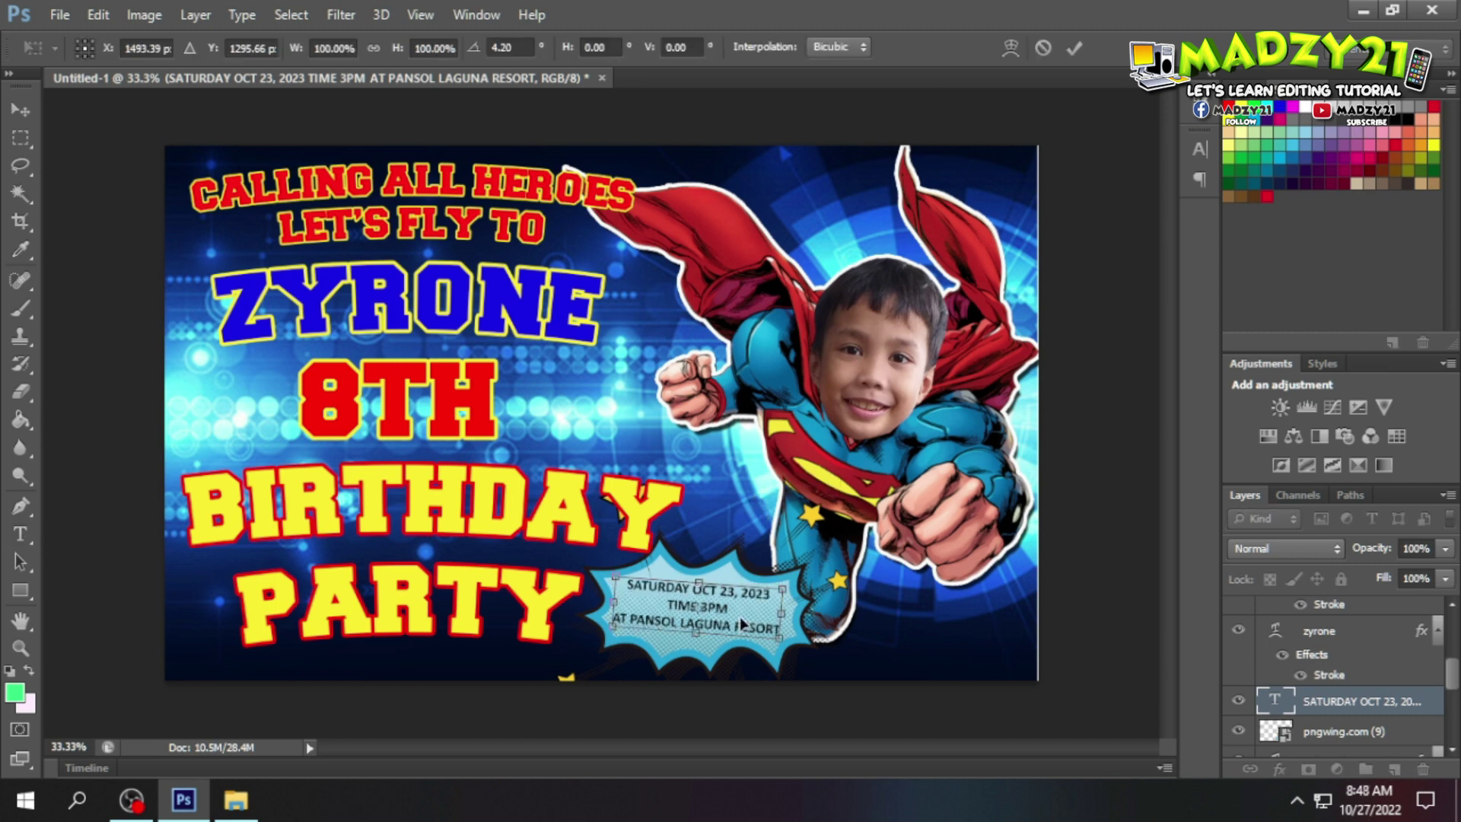
key("Return")
key("t")
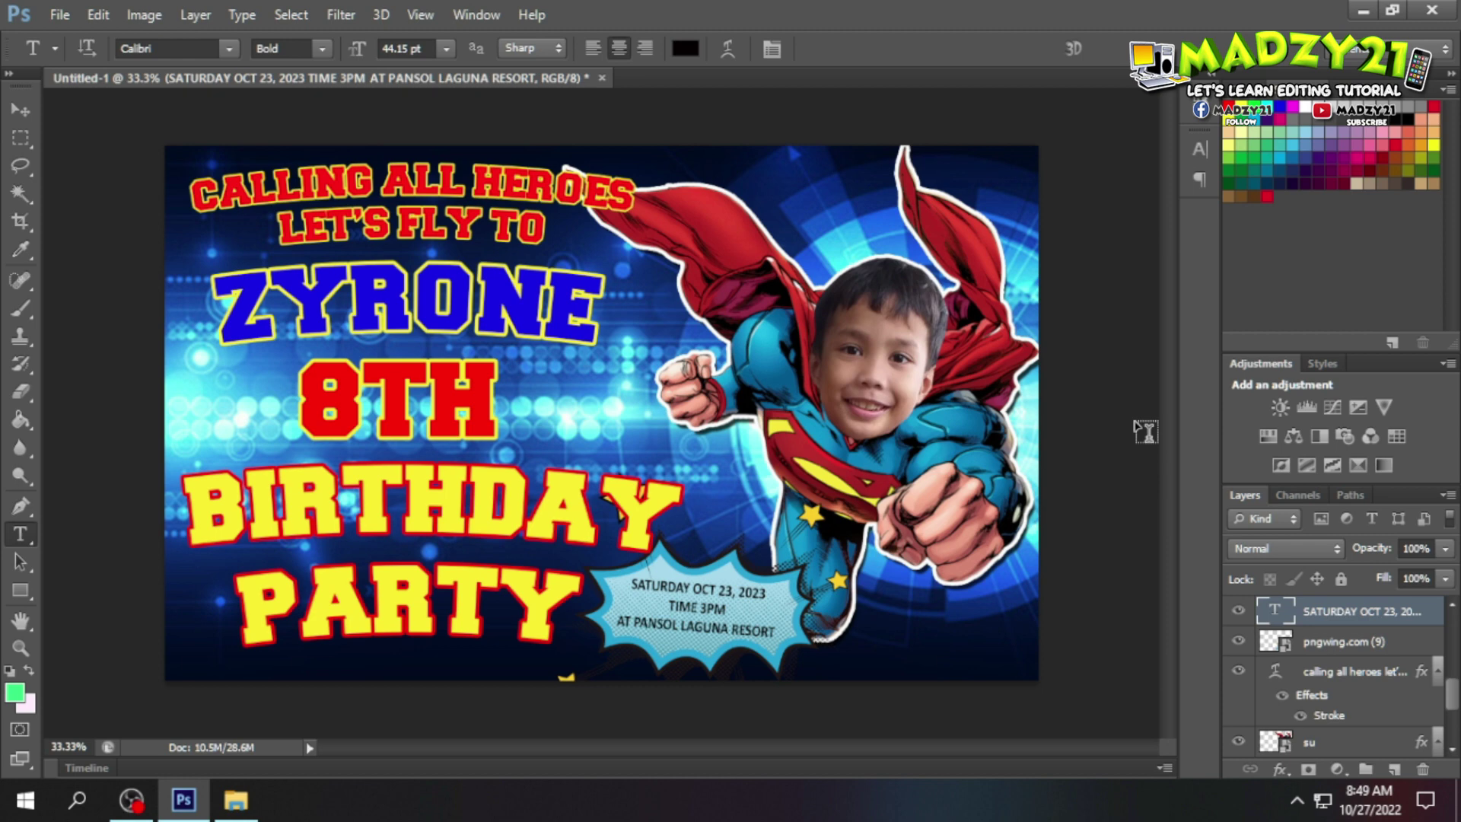
Step: Scale the "su" superhero layer to about 136.5% by 136.3%, extending it toward the lettering, and commit the transform
scroll(1381, 689, "down", 3)
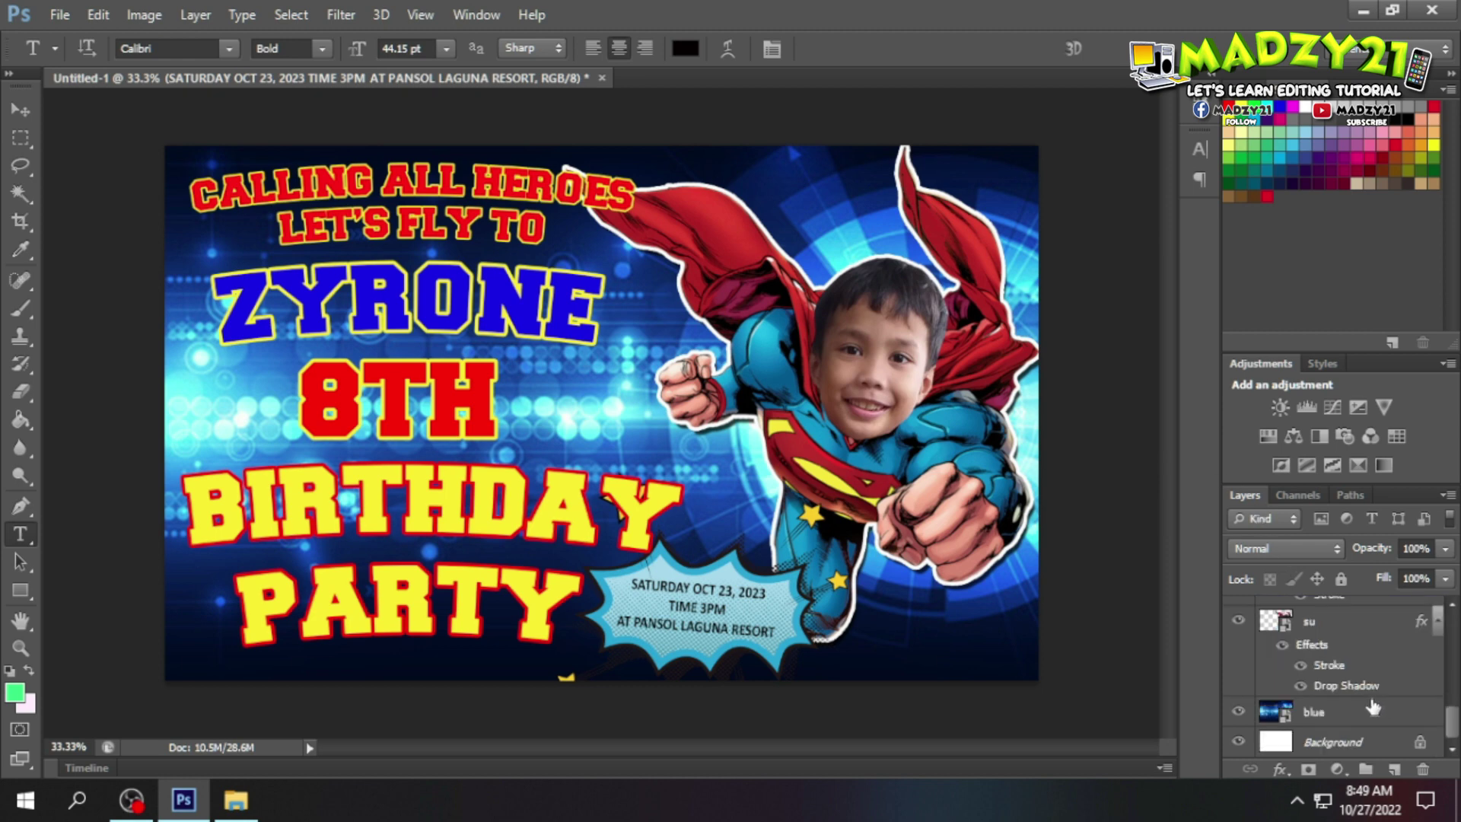
left_click(1330, 623)
key("ctrl+t")
left_click_drag(508, 629, 489, 641)
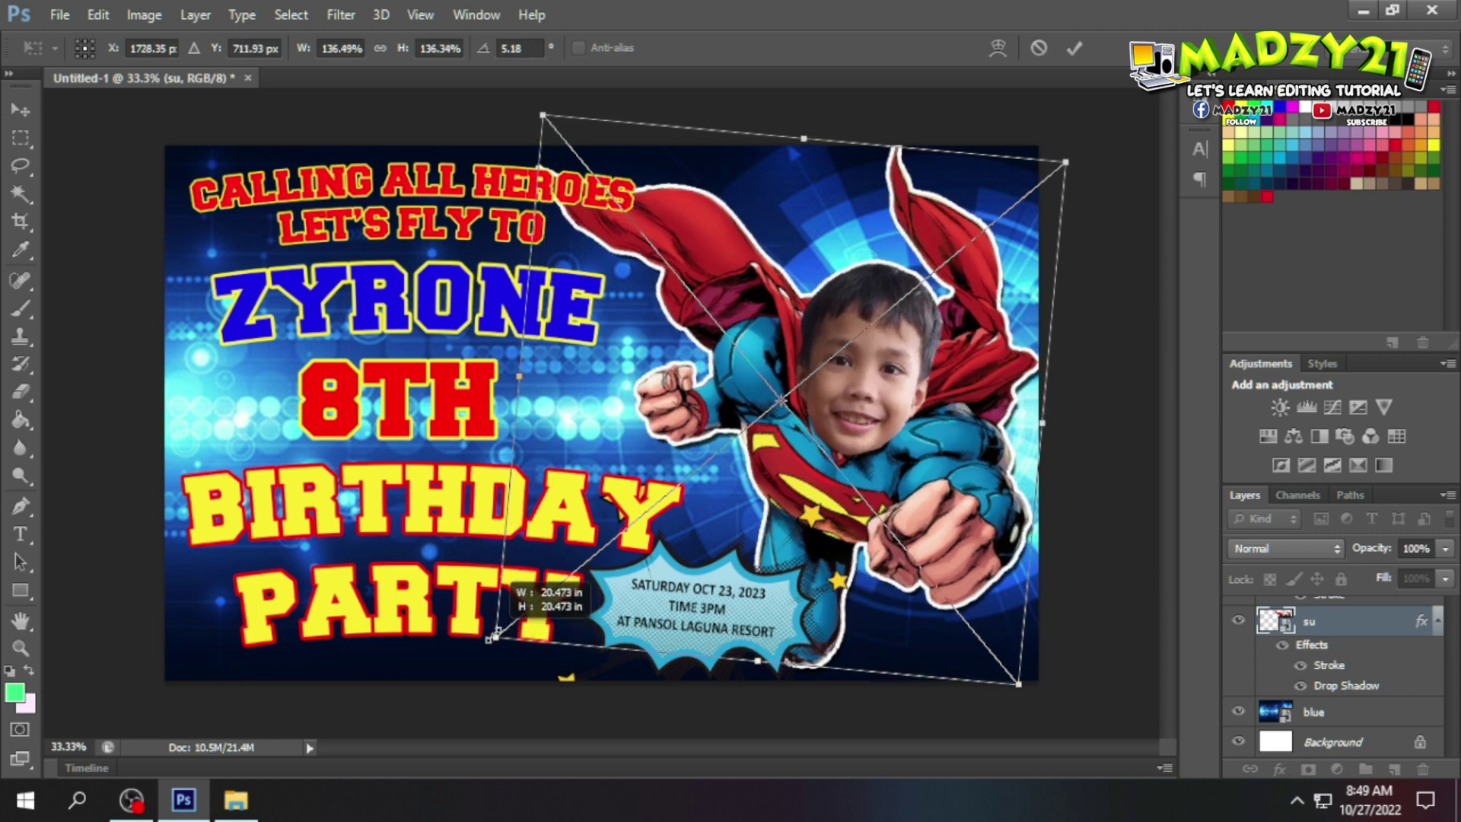
left_click(1073, 48)
key("t")
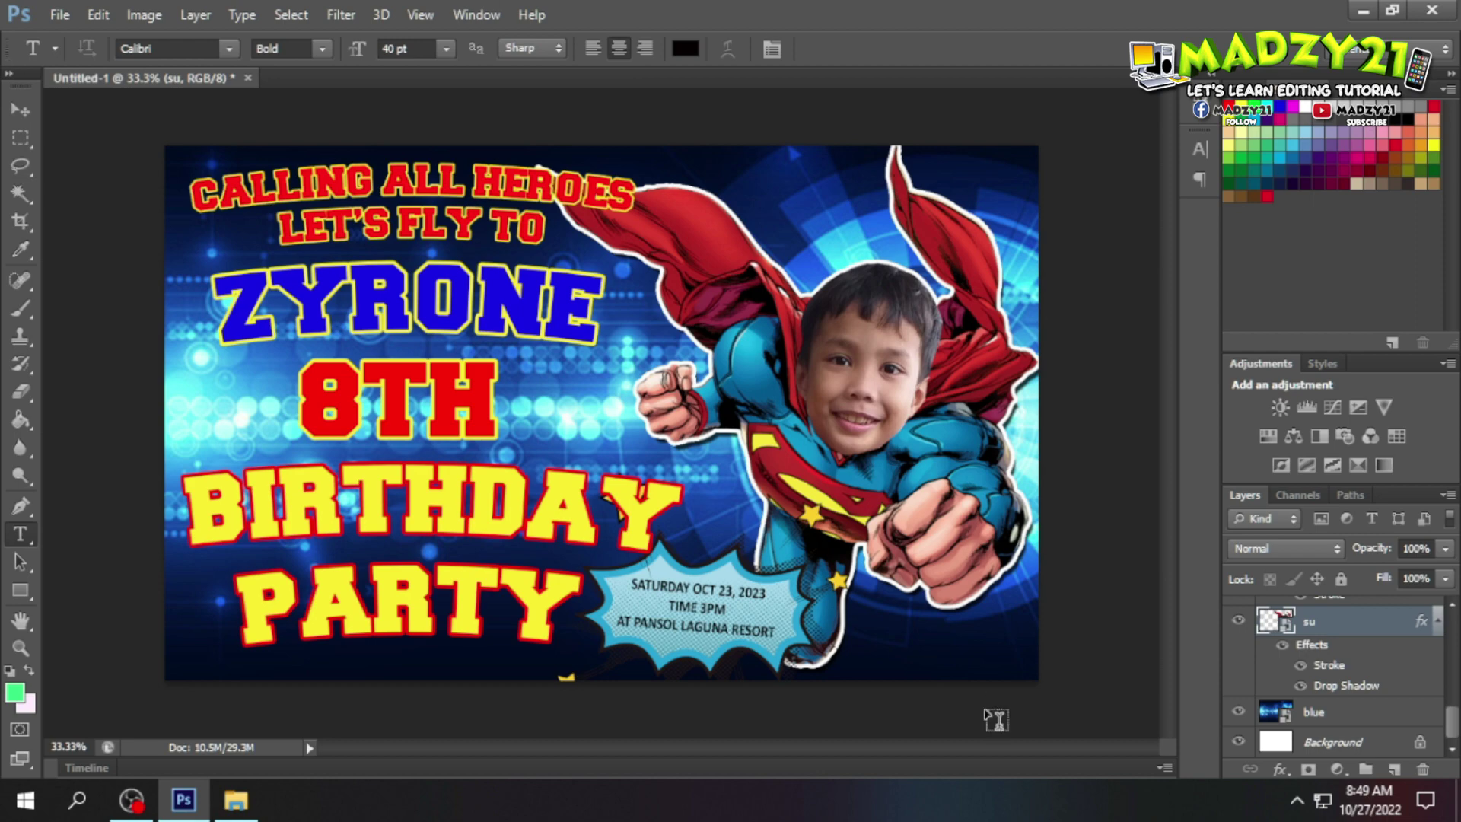
Step: Save the layout as a JPEG named "8TH BIRTHDAY" in "New folder (7)", accepting the default JPEG options
left_click(60, 15)
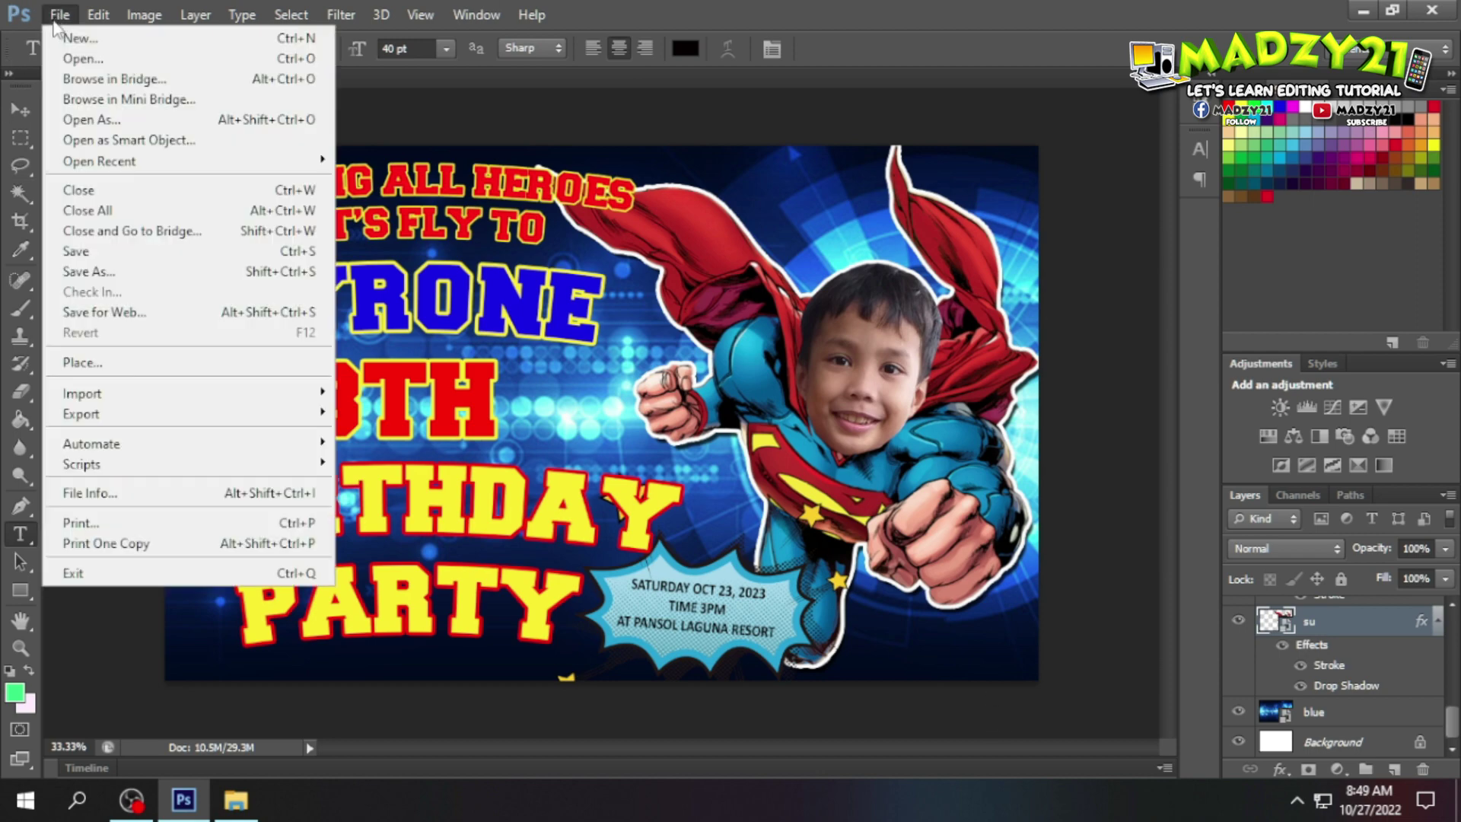
left_click(38, 285)
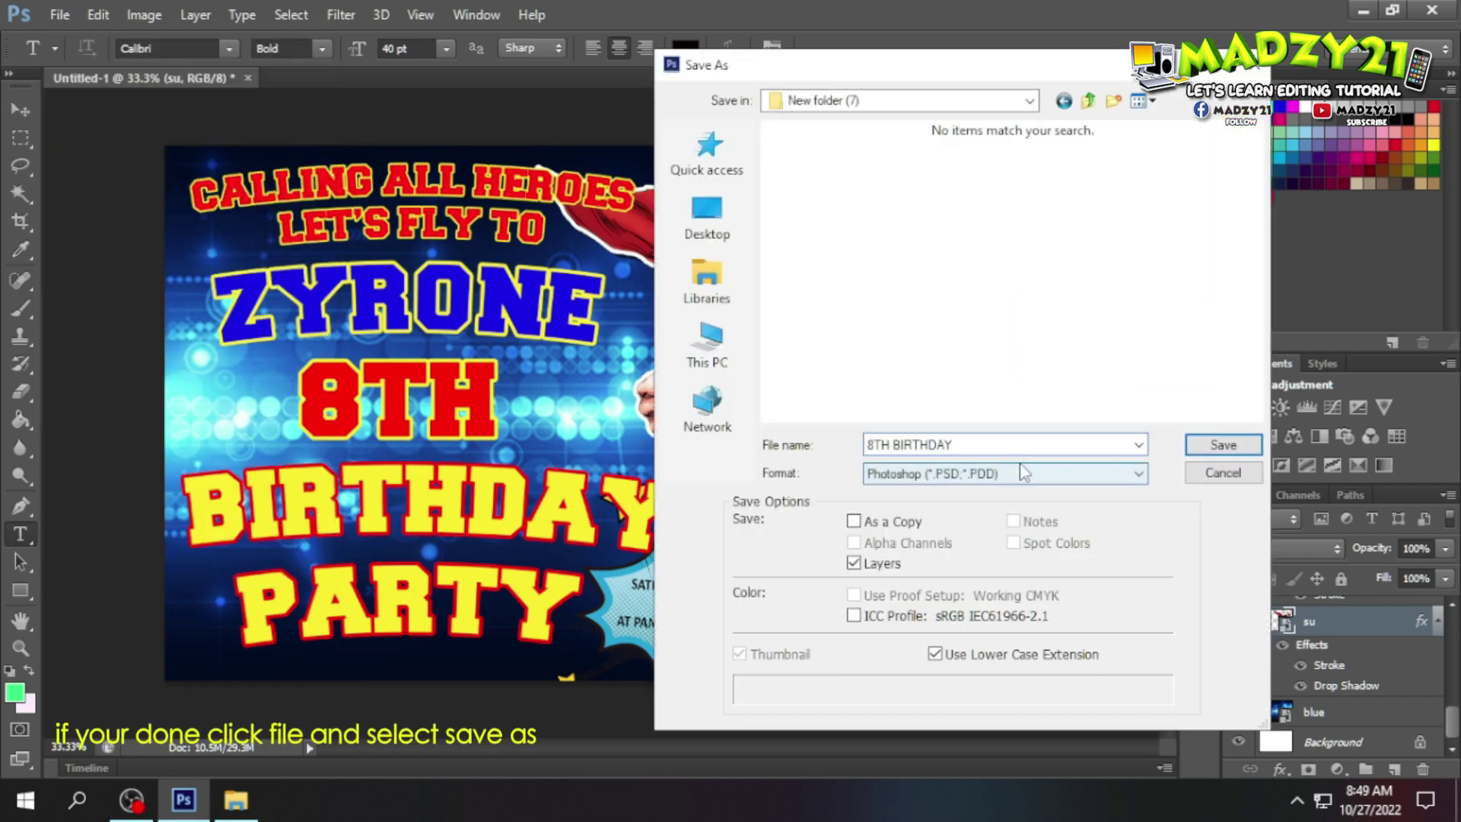
left_click(1007, 475)
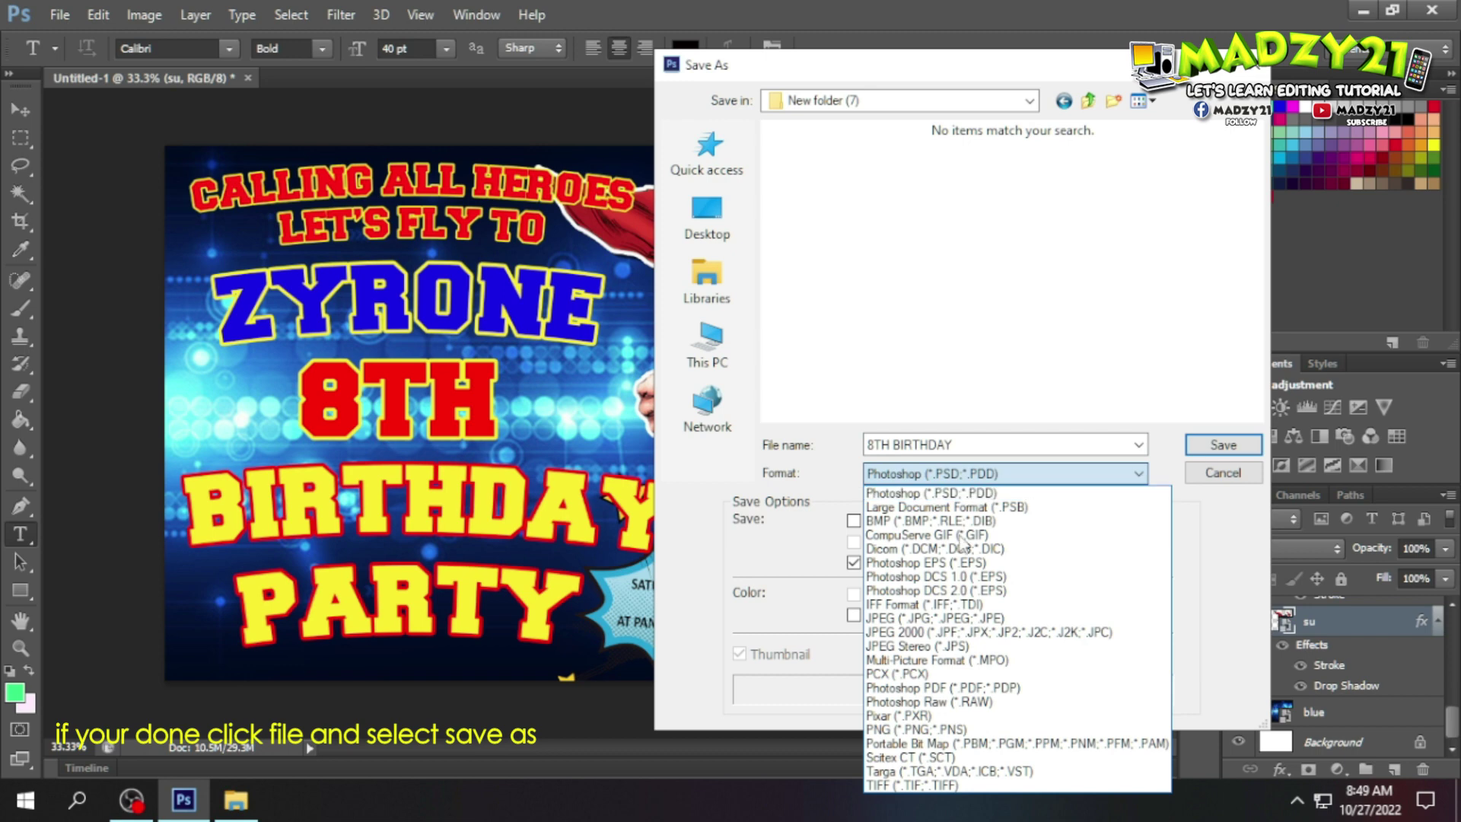
left_click(932, 618)
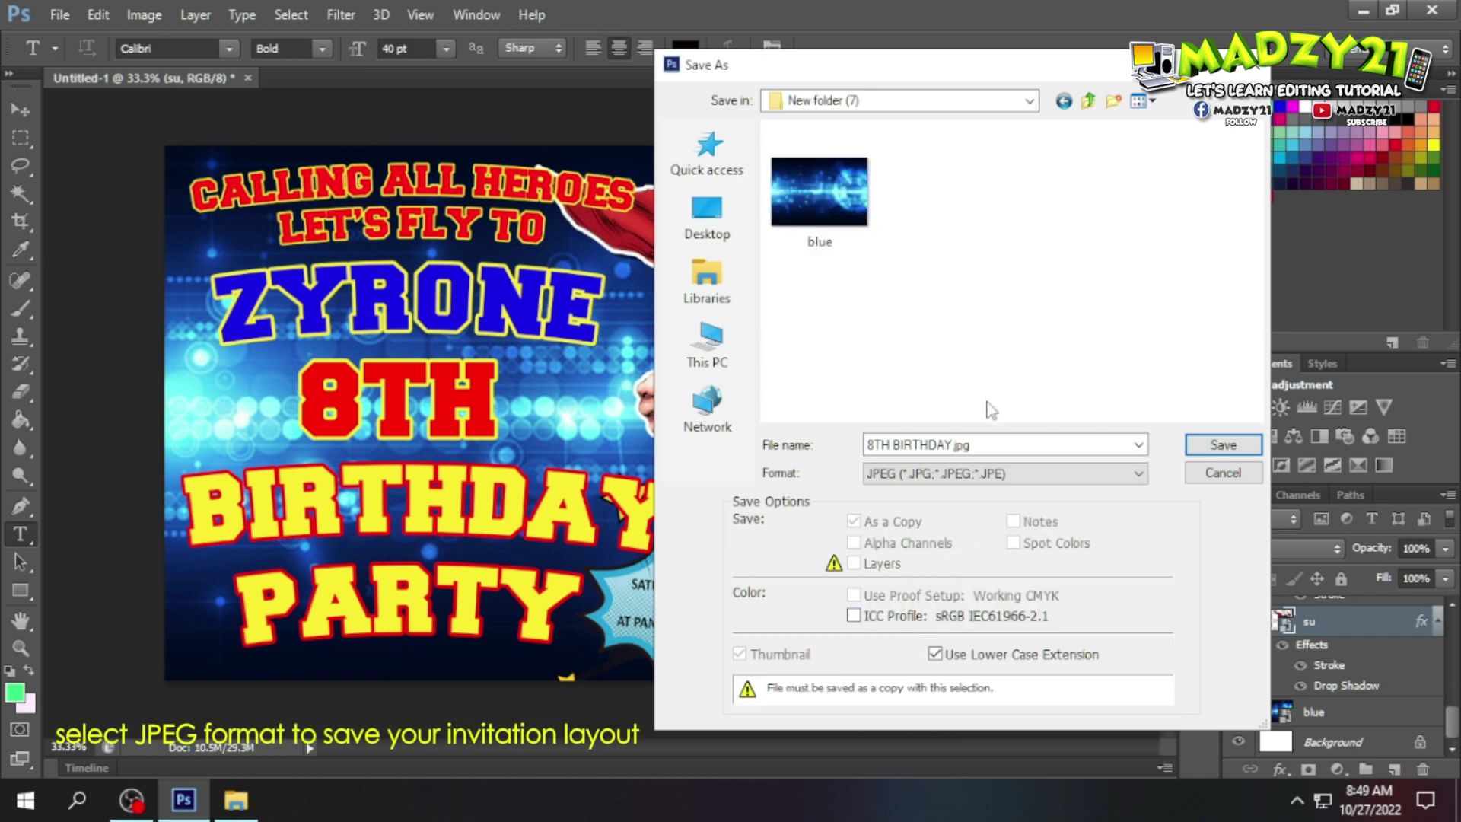
left_click(1236, 449)
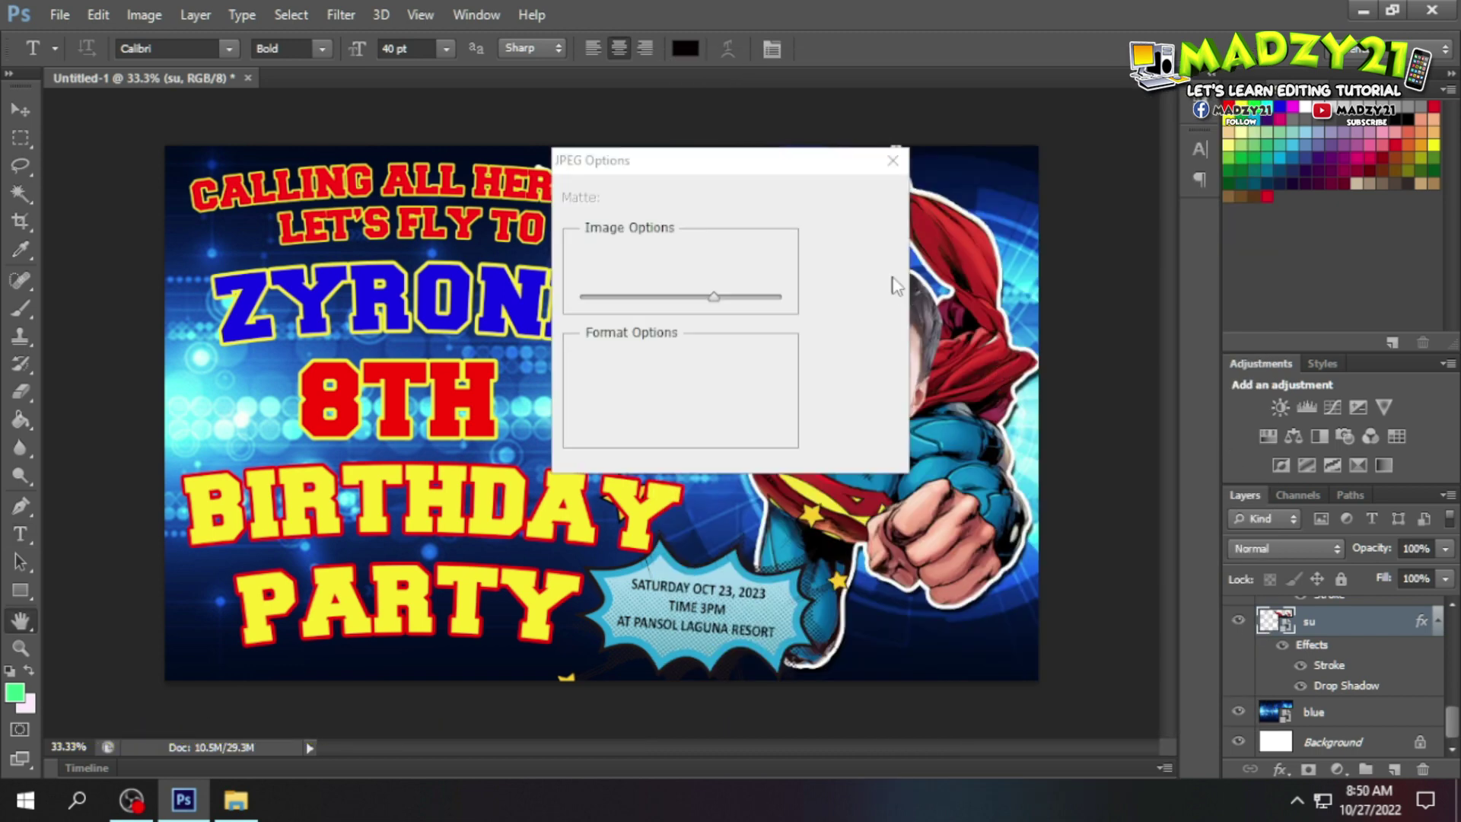
left_click(866, 199)
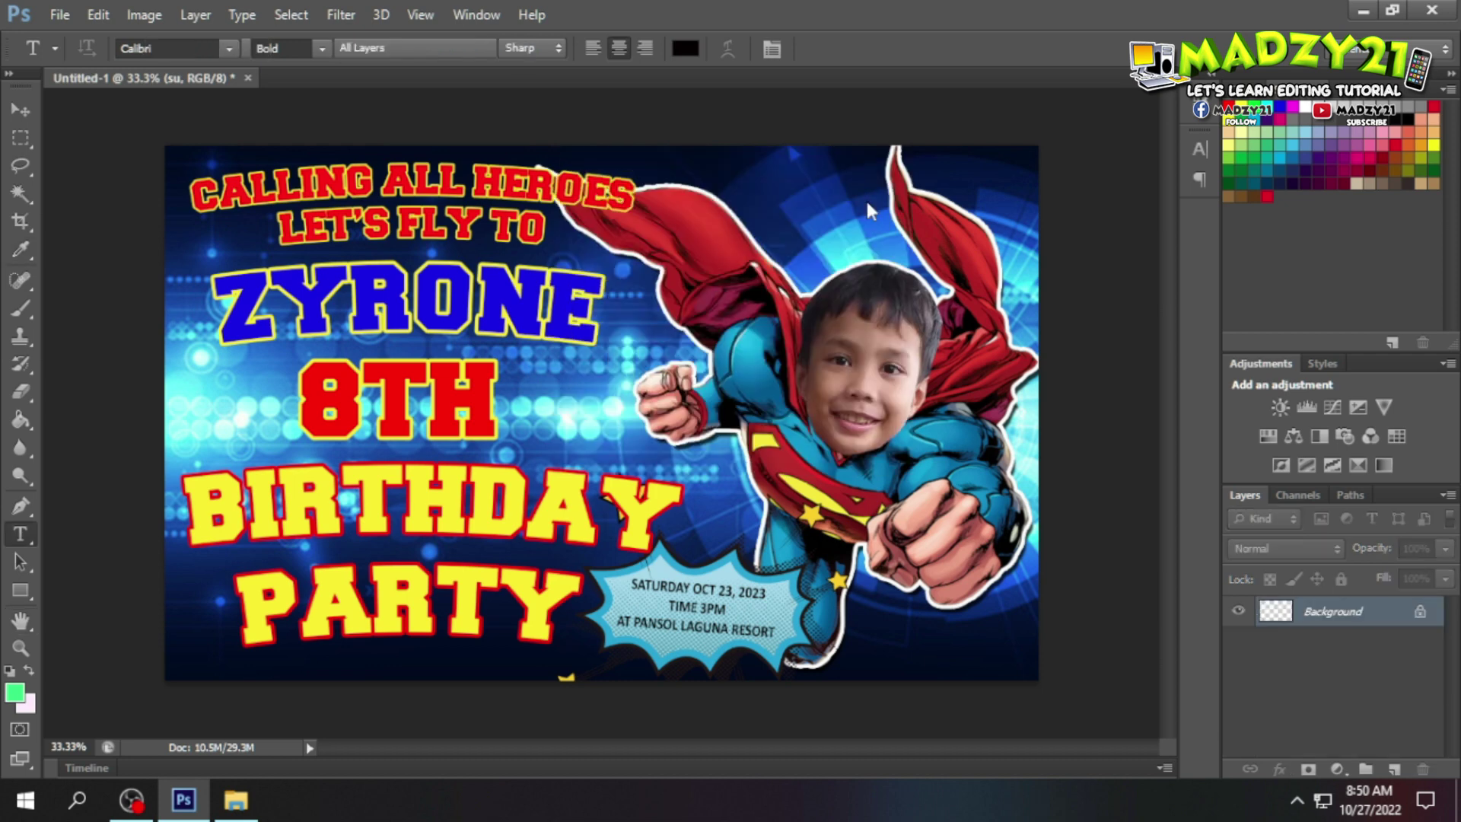